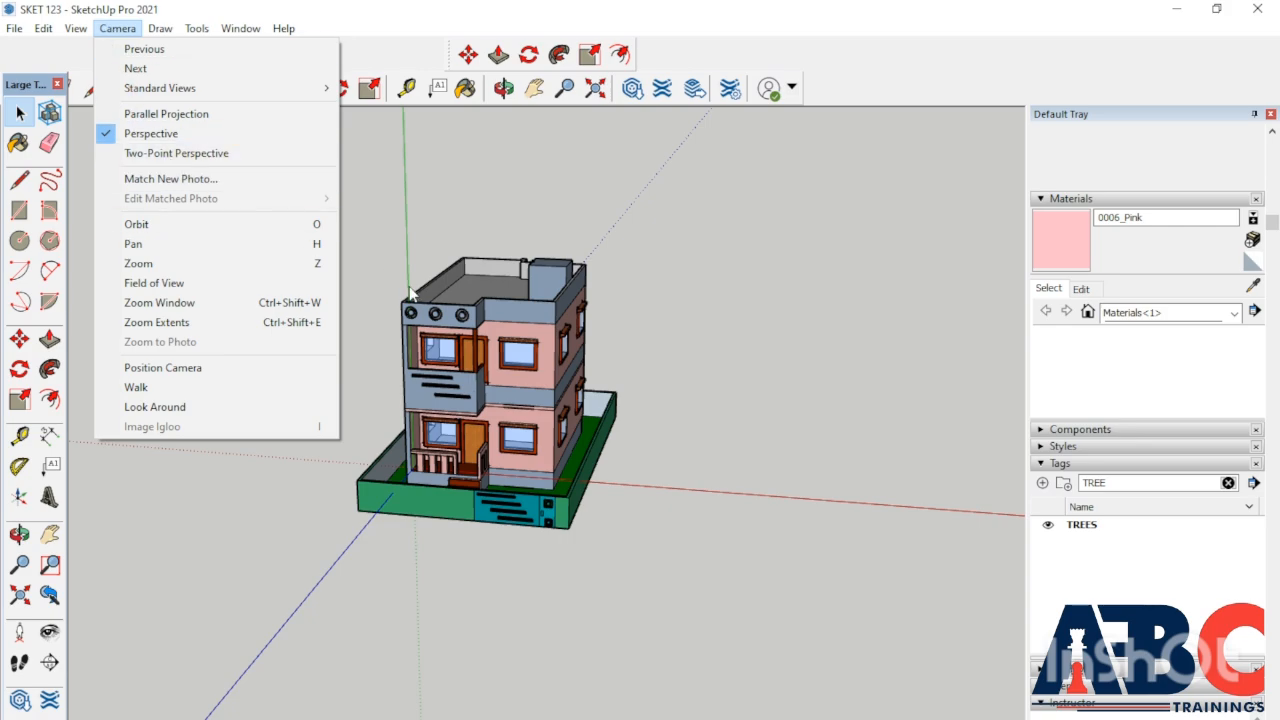
# Orbit around the house model to view its front from a slightly different angle with the Orbit tool.
pyautogui.click(650, 393)
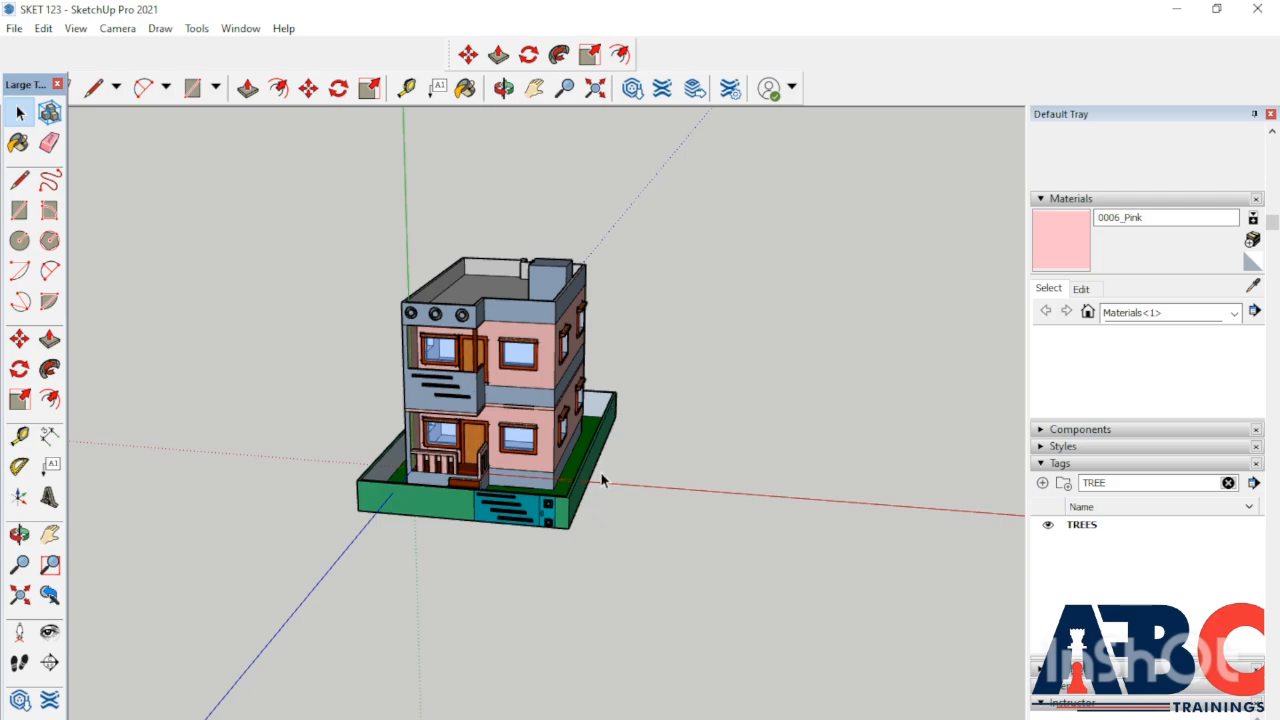
pyautogui.moveTo(530, 480)
pyautogui.mouseDown(button='middle')
pyautogui.moveTo(686, 434)
pyautogui.moveTo(711, 449)
pyautogui.moveTo(412, 393)
pyautogui.moveTo(465, 492)
pyautogui.moveTo(527, 482)
pyautogui.mouseUp(button='middle')
pyautogui.scroll(2, 527, 482)
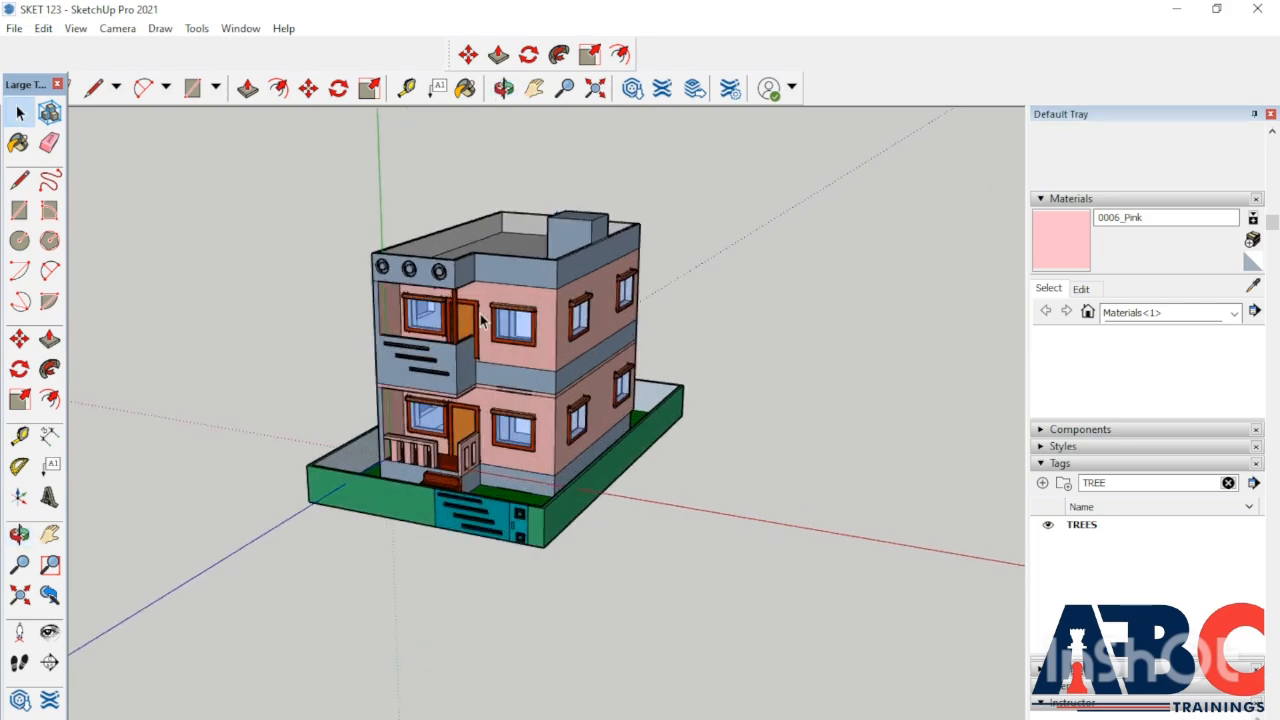
pyautogui.click(117, 30)
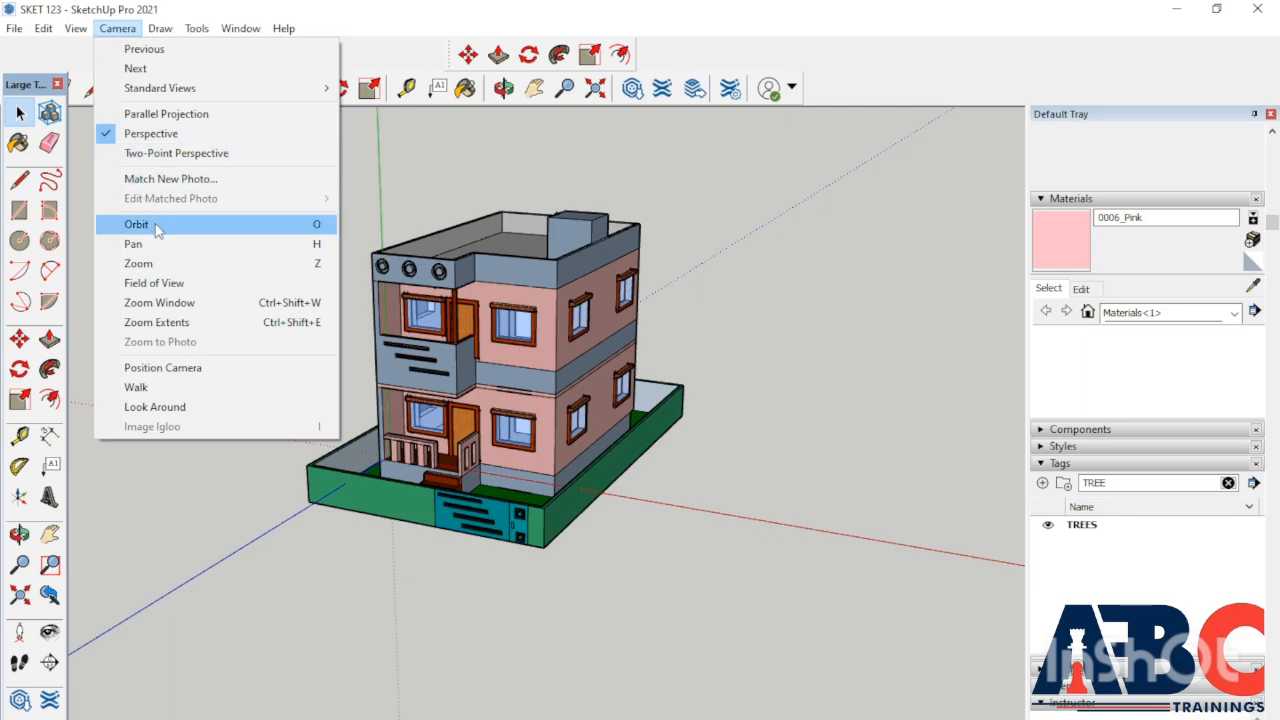
pyautogui.click(136, 224)
pyautogui.moveTo(511, 429); pyautogui.dragTo(585, 443)
pyautogui.press('space')
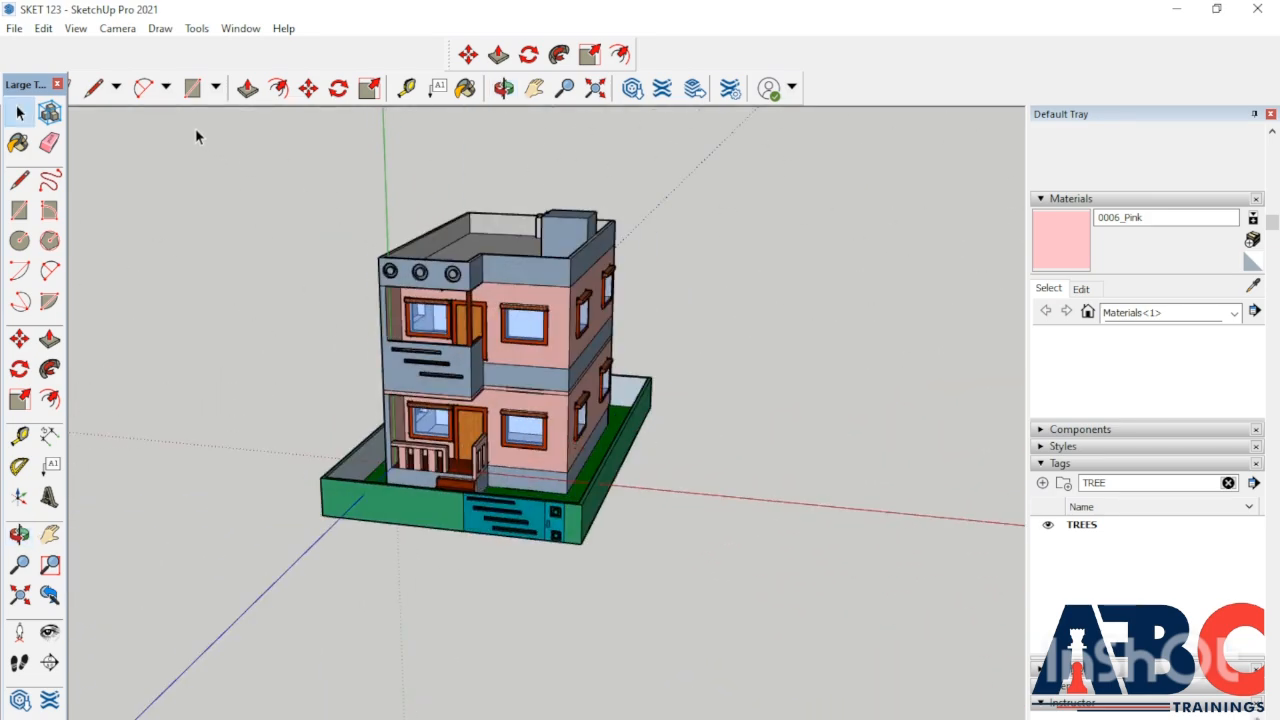
# Pan the view twice with the Pan tool to shift the house sideways and downward.
pyautogui.click(119, 30)
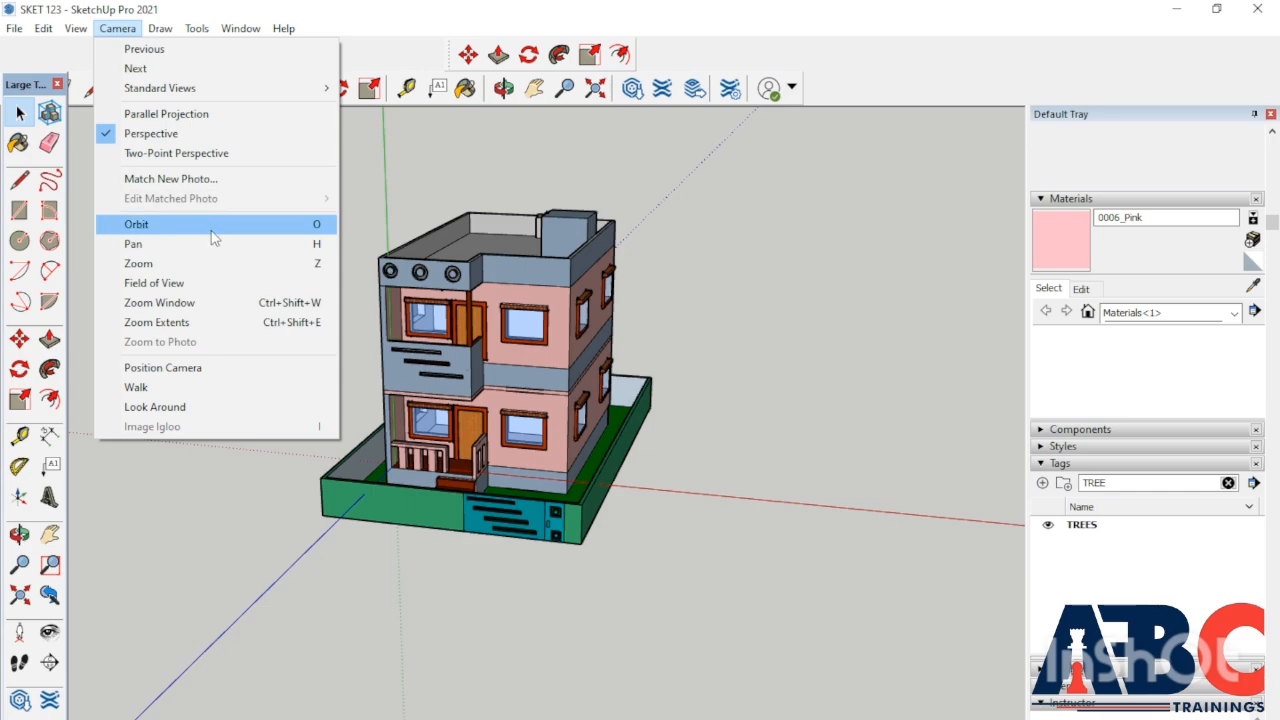
pyautogui.click(297, 250)
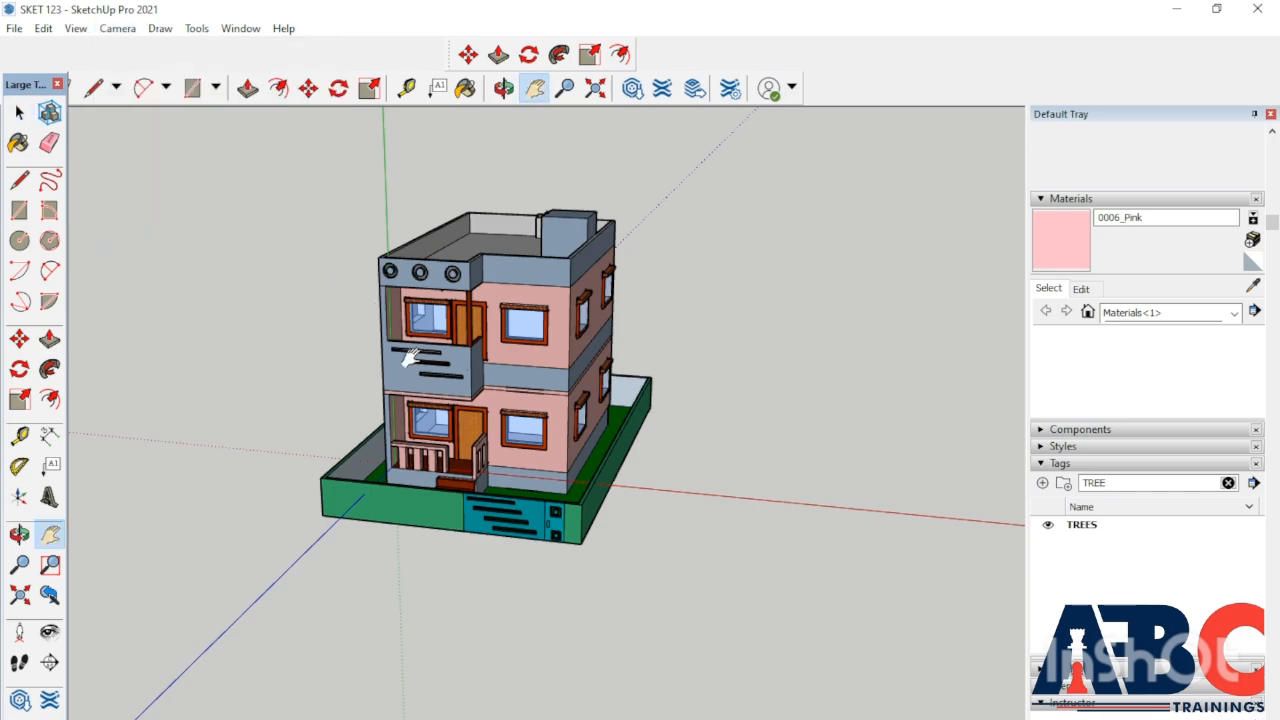
pyautogui.moveTo(405, 350); pyautogui.dragTo(526, 365)
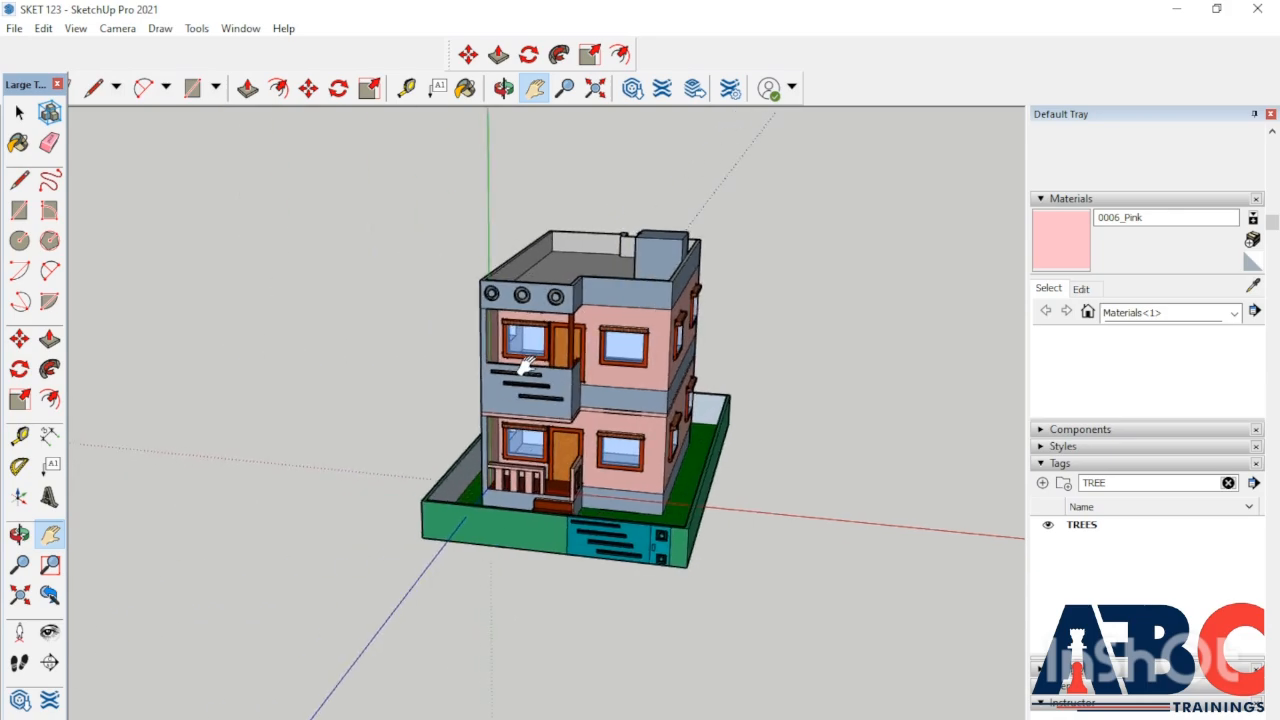
pyautogui.moveTo(607, 422); pyautogui.dragTo(678, 466)
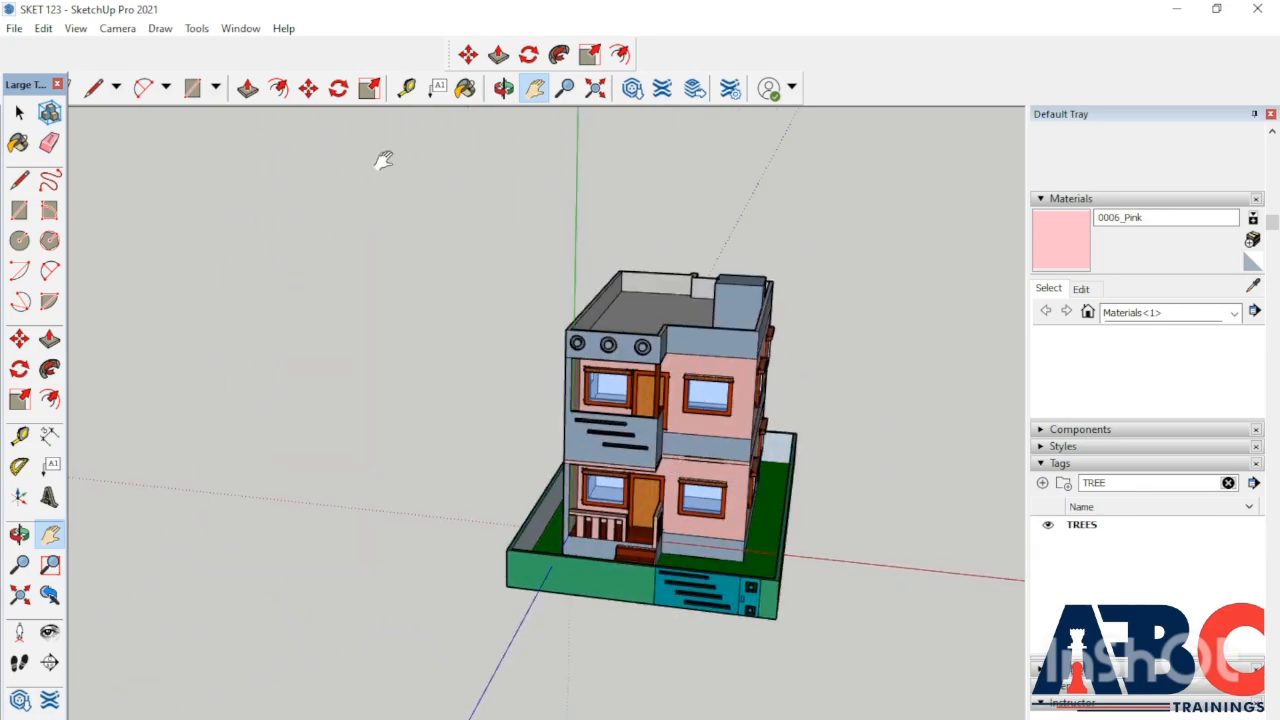
# Adjust the camera's field of view around the house with the Field of View tool.
pyautogui.click(117, 28)
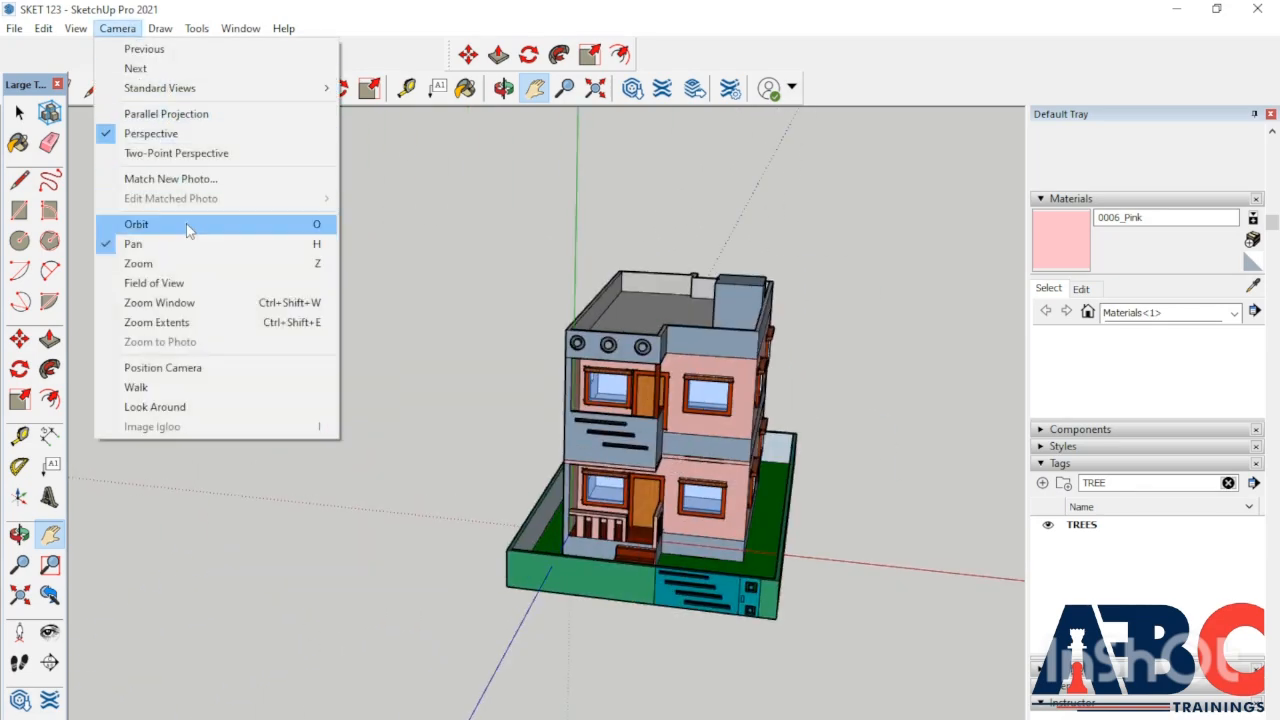
pyautogui.click(175, 283)
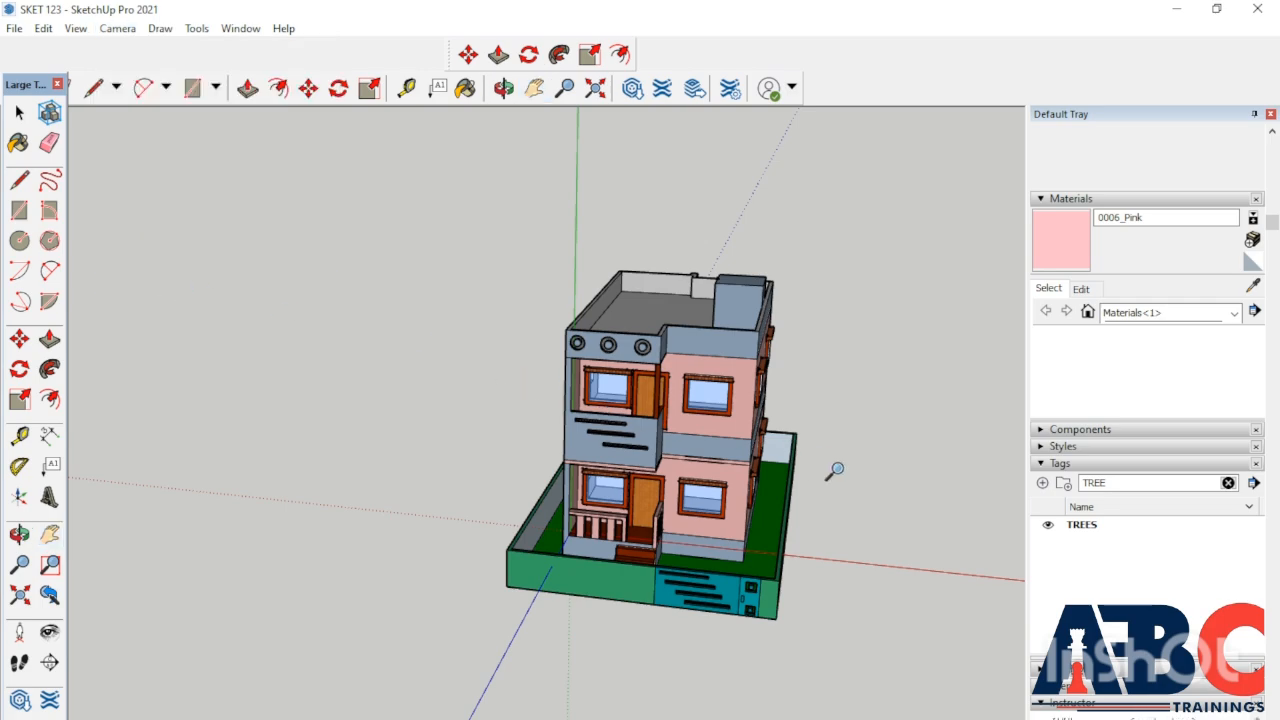
pyautogui.scroll(2, 851, 450)
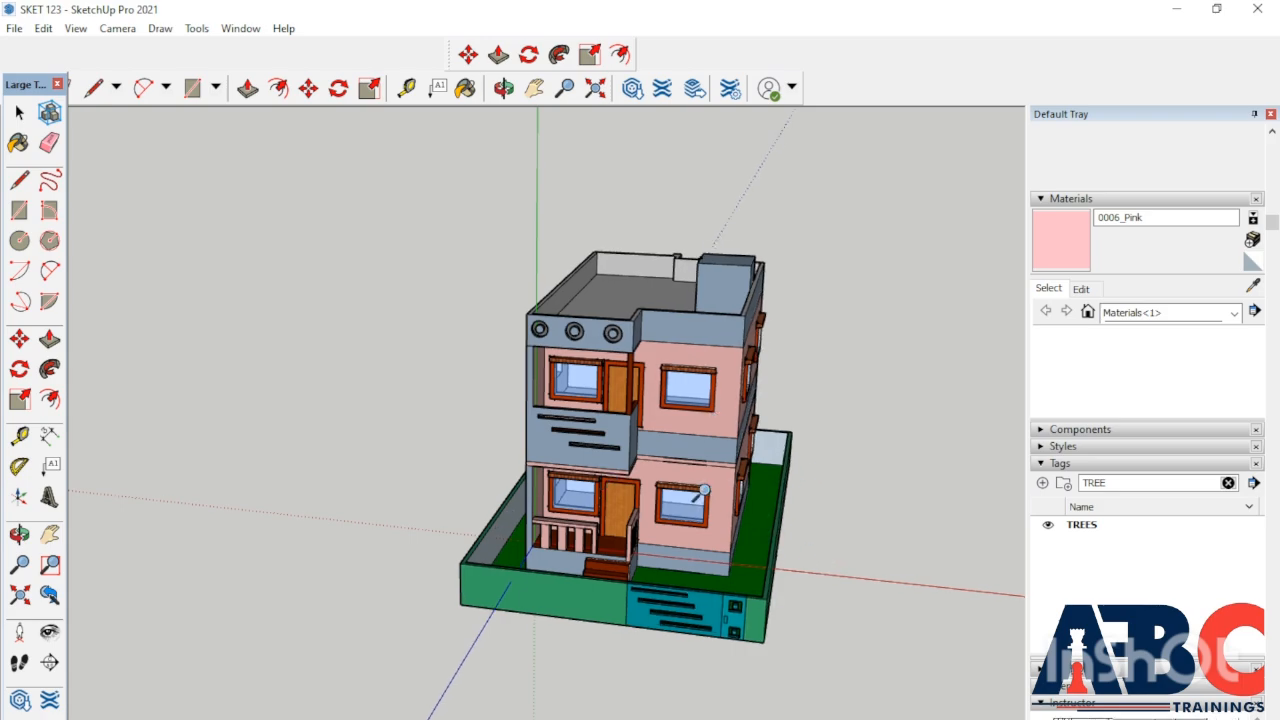
pyautogui.moveTo(700, 480); pyautogui.dragTo(598, 486)
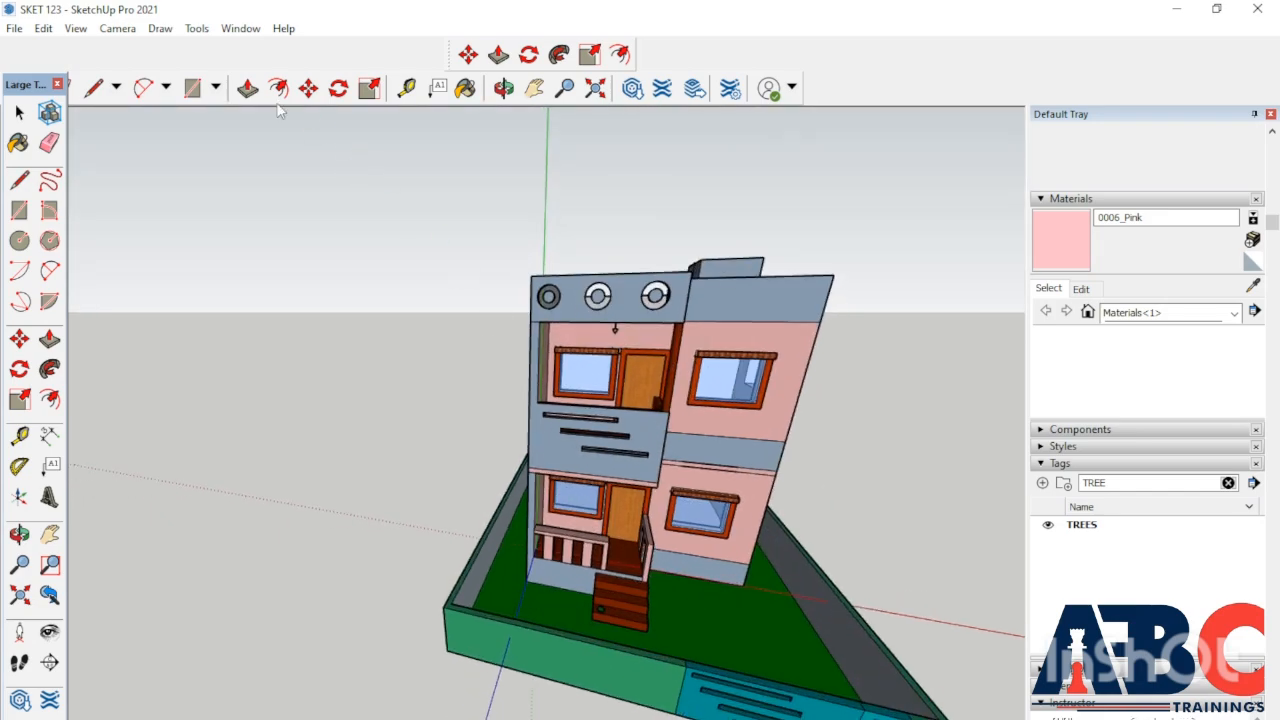
pyautogui.click(117, 28)
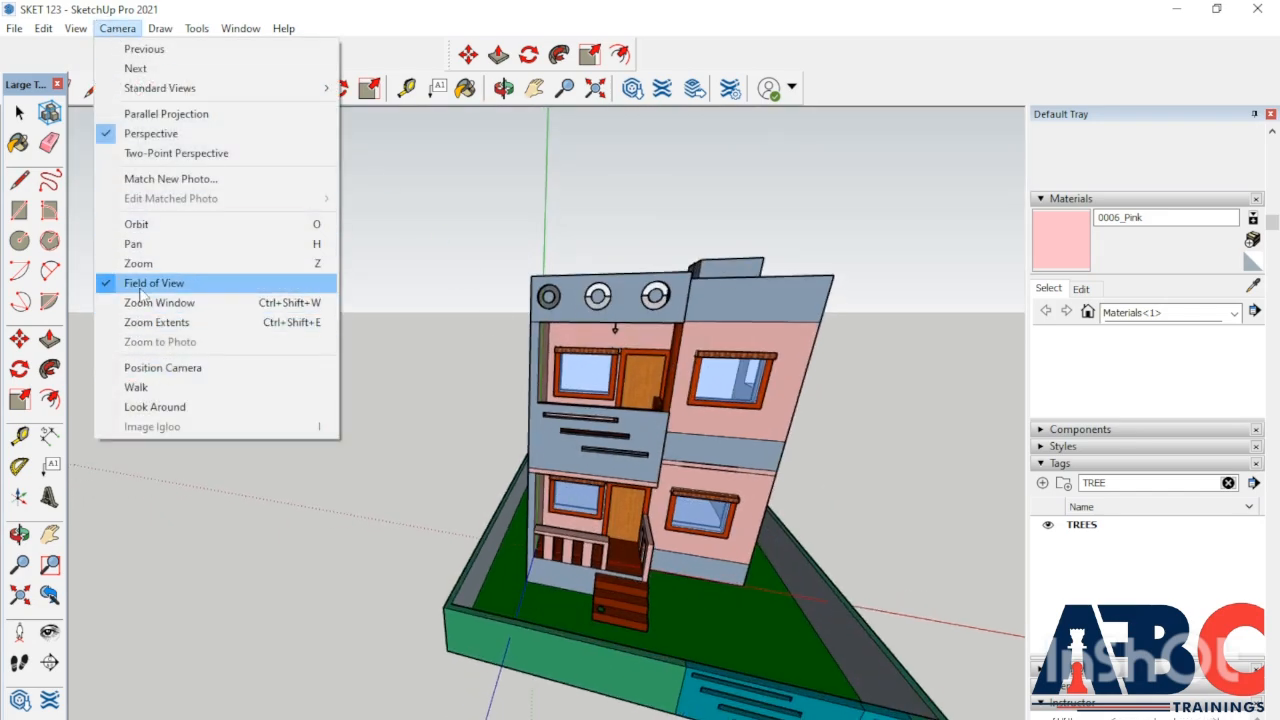
pyautogui.press('z')
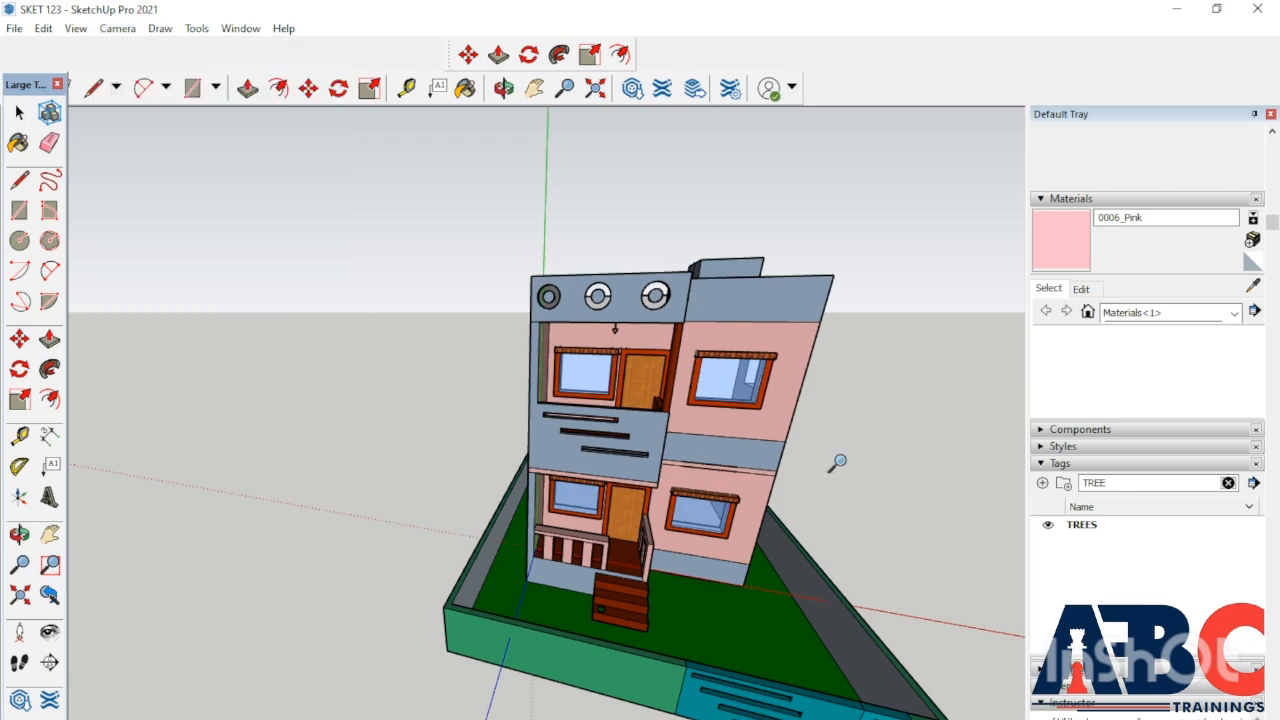
pyautogui.press('Return')
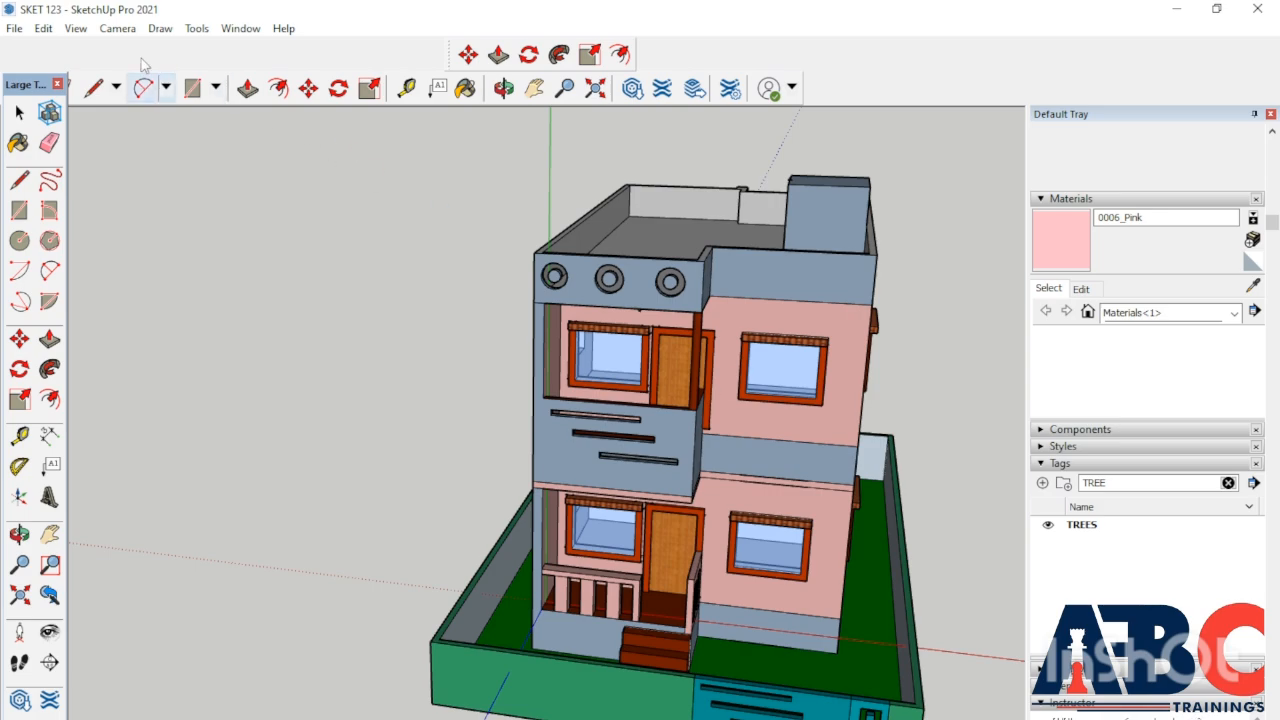
# Switch the camera to Two-Point Perspective and bring the whole house into view.
pyautogui.click(76, 30)
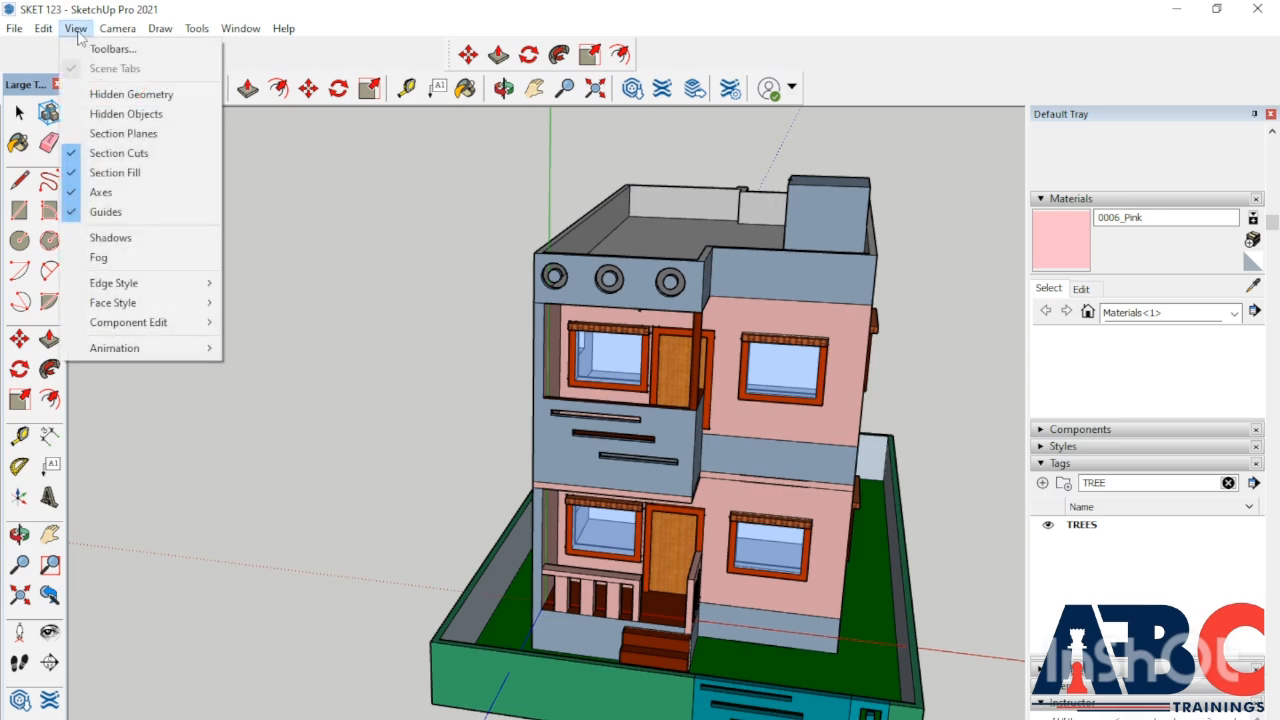
pyautogui.click(117, 30)
pyautogui.click(117, 30)
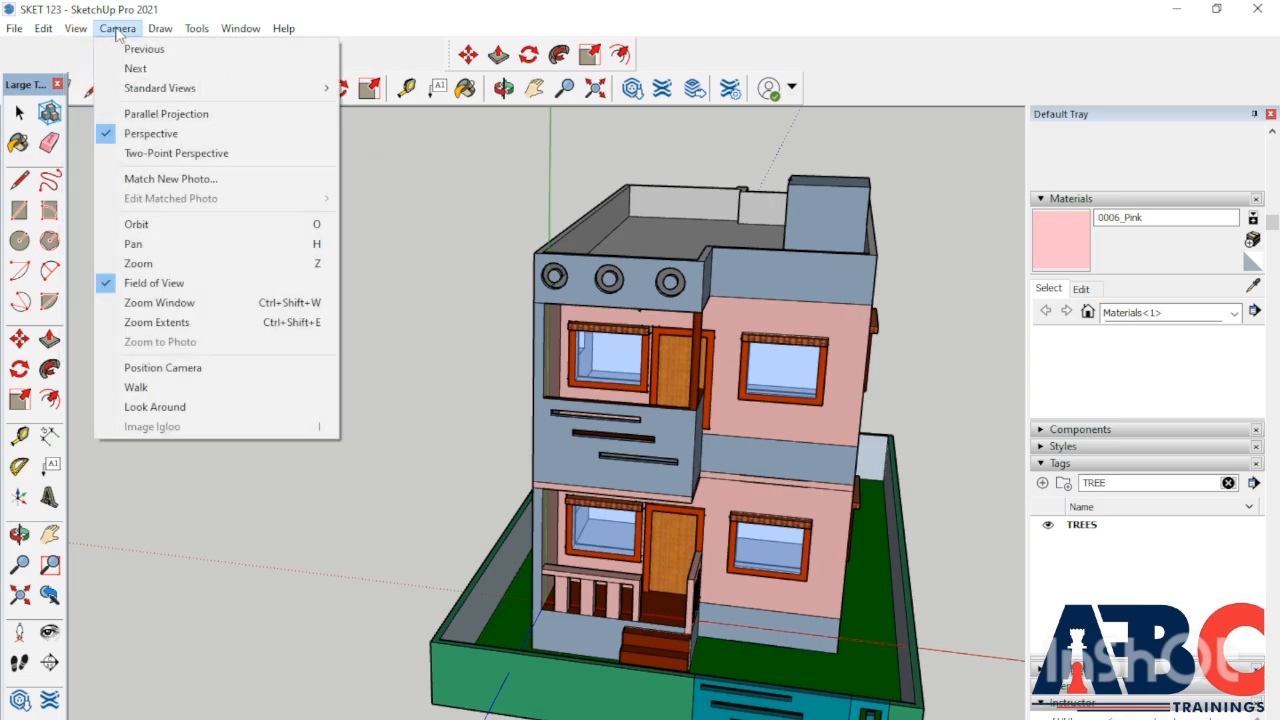
pyautogui.click(186, 155)
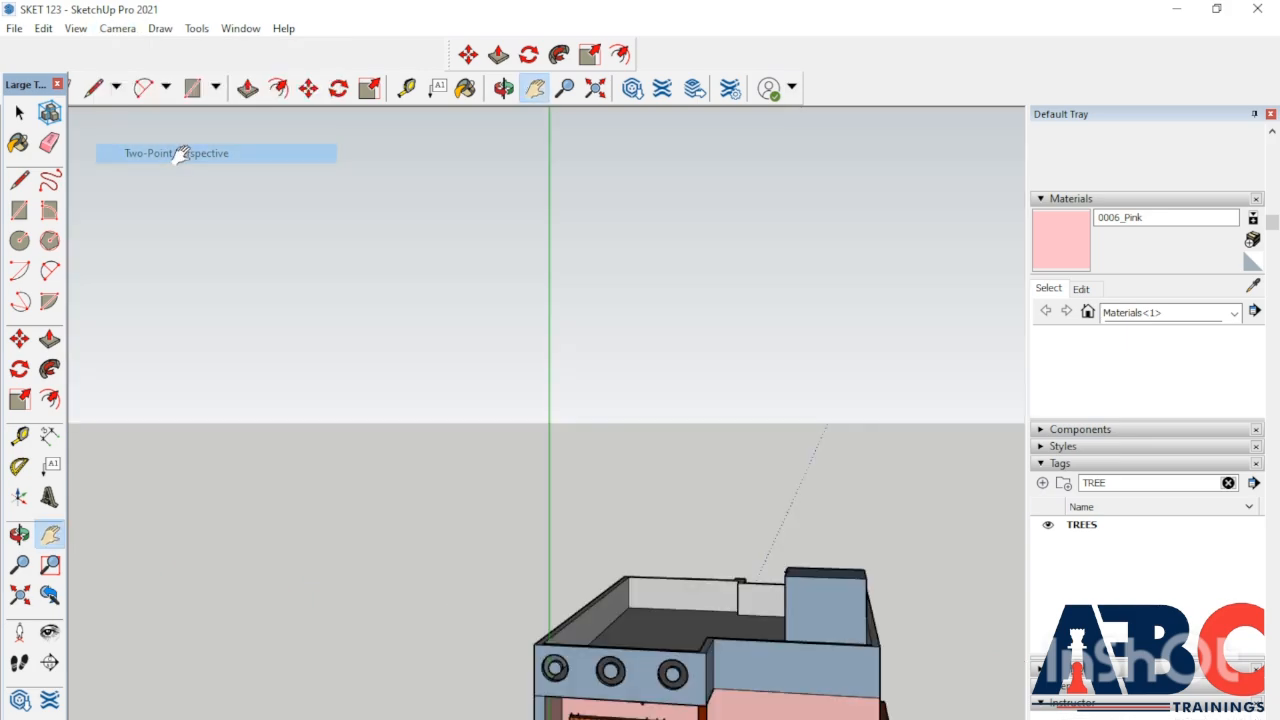
pyautogui.scroll(-4, 414, 394)
pyautogui.scroll(-2, 414, 394)
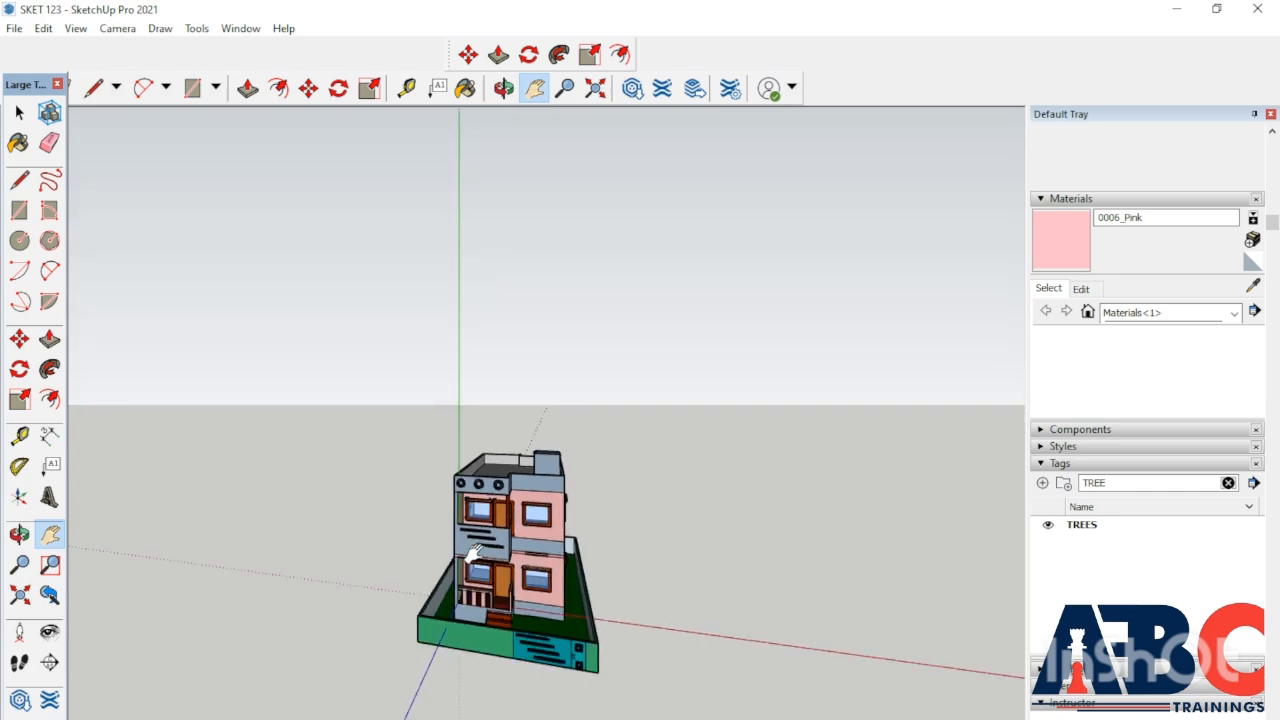
# Set the camera projection back to Perspective and view the house front up close.
pyautogui.click(110, 29)
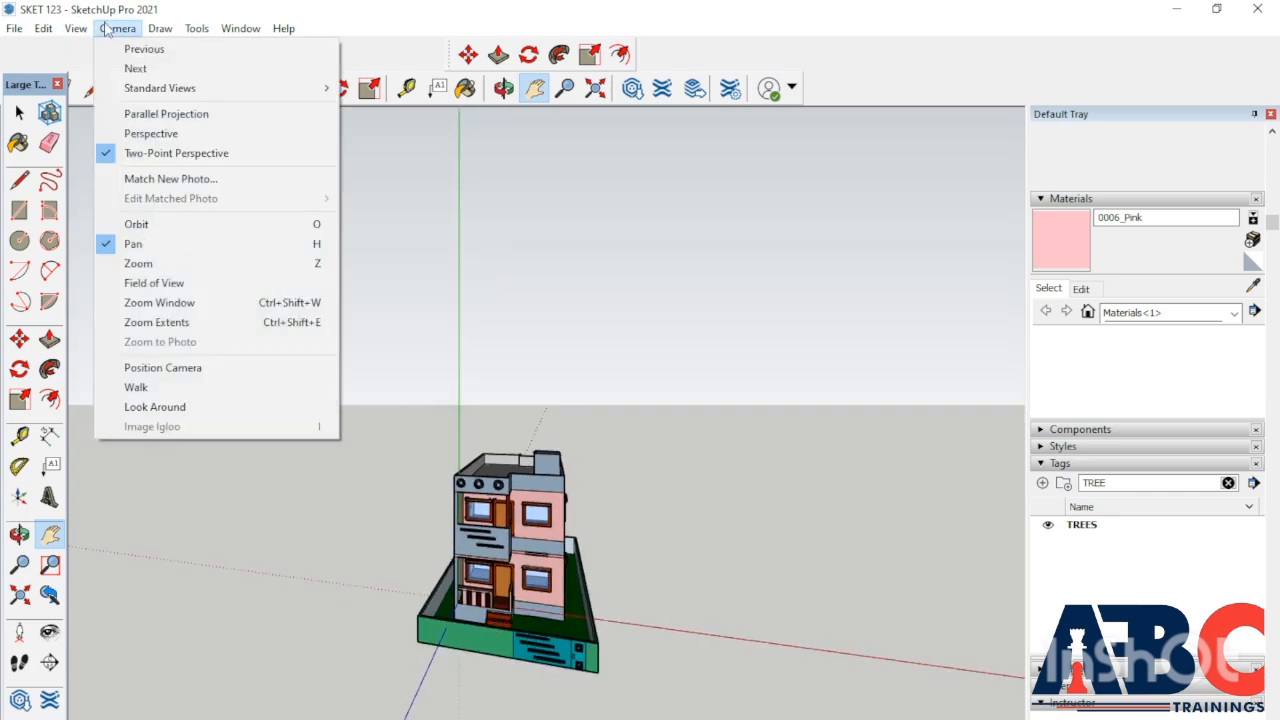
pyautogui.click(146, 134)
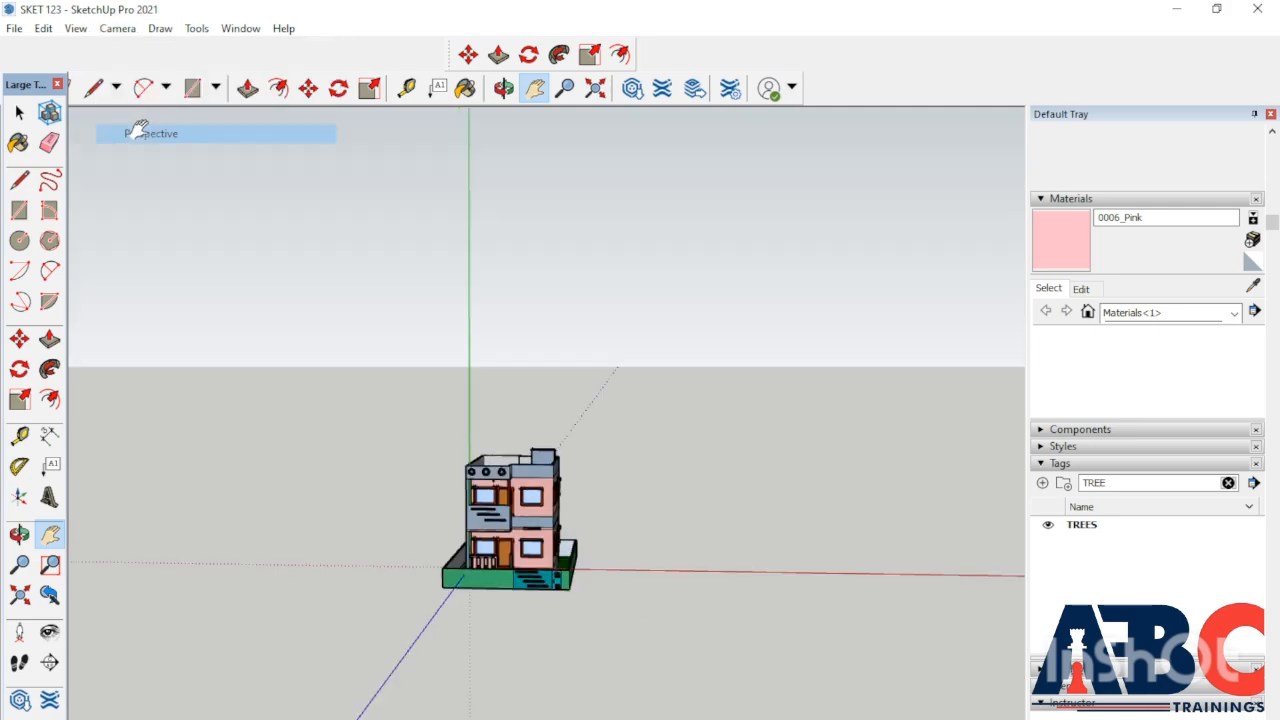
pyautogui.scroll(1, 502, 546)
pyautogui.scroll(3, 502, 546)
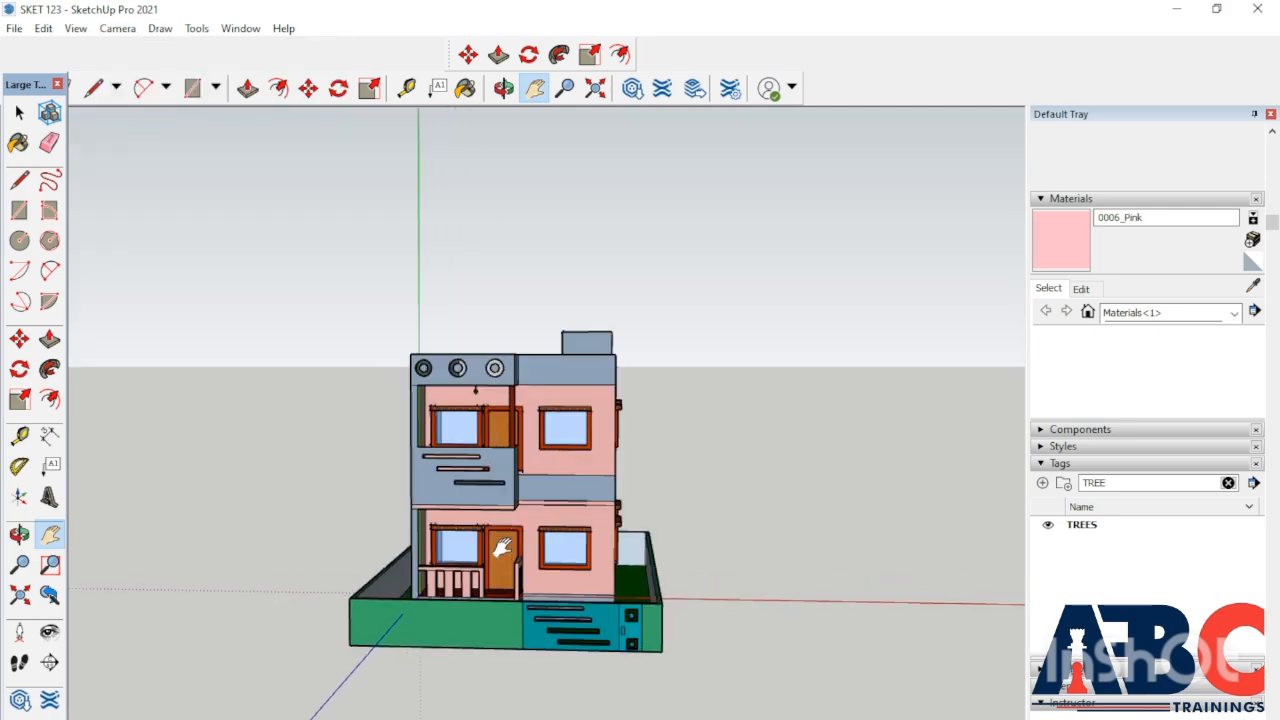
pyautogui.scroll(-2, 495, 540)
pyautogui.scroll(-3, 490, 535)
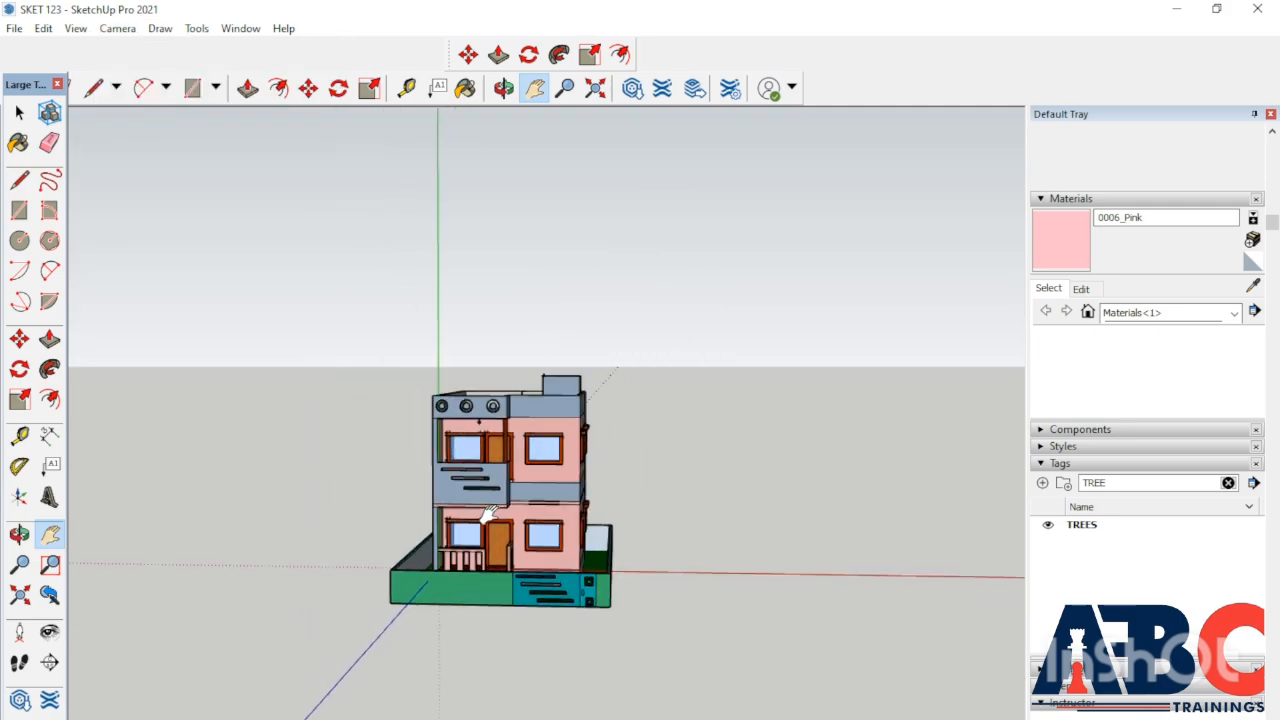
pyautogui.scroll(2, 490, 520)
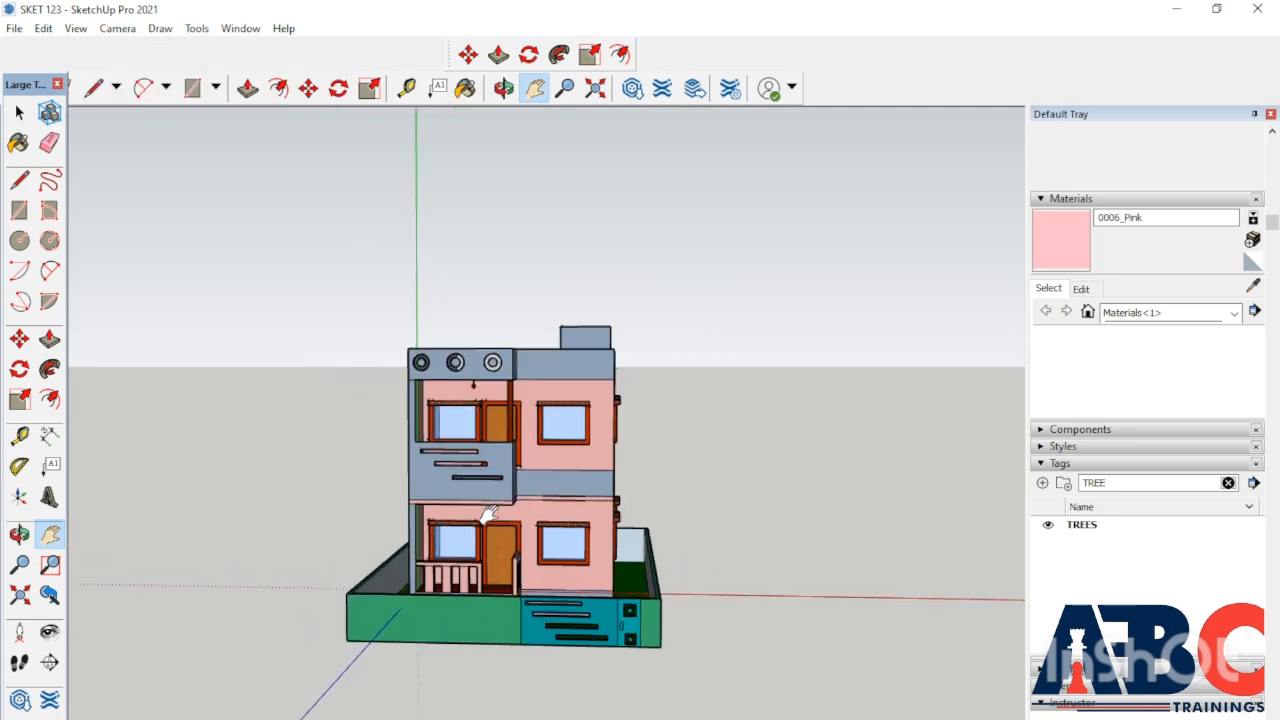
pyautogui.click(117, 28)
pyautogui.click(147, 386)
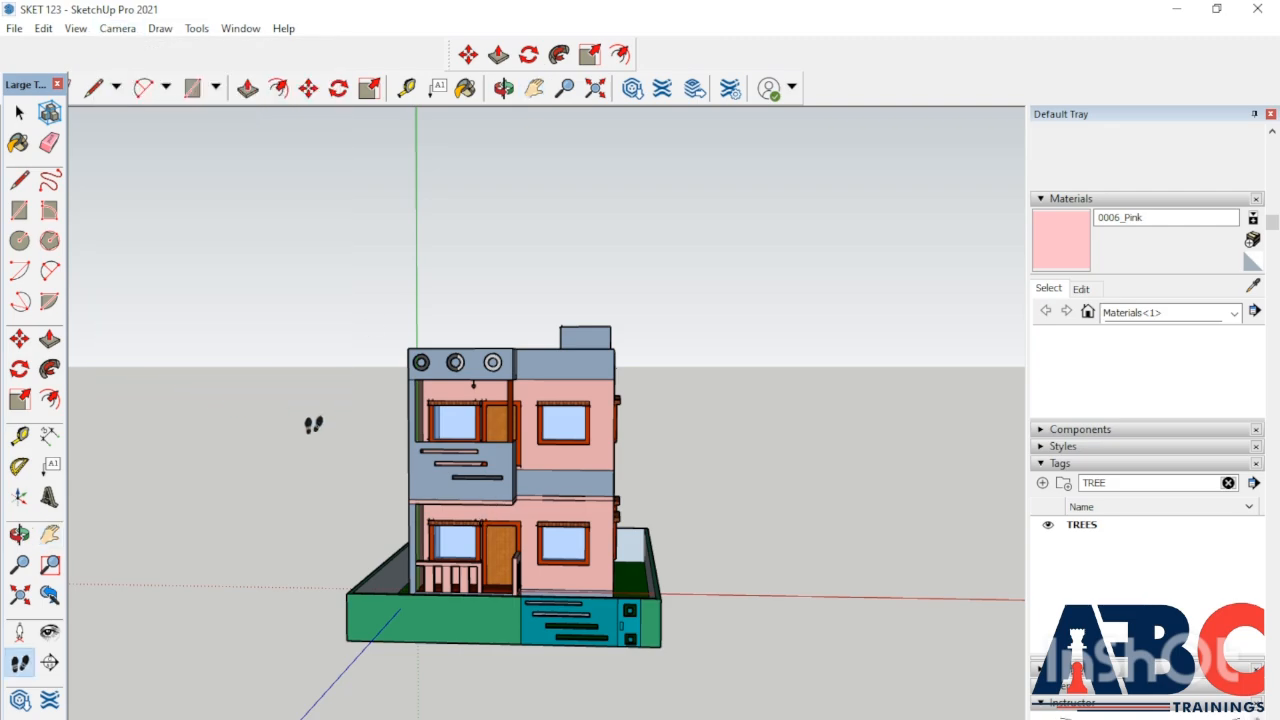
pyautogui.press('space')
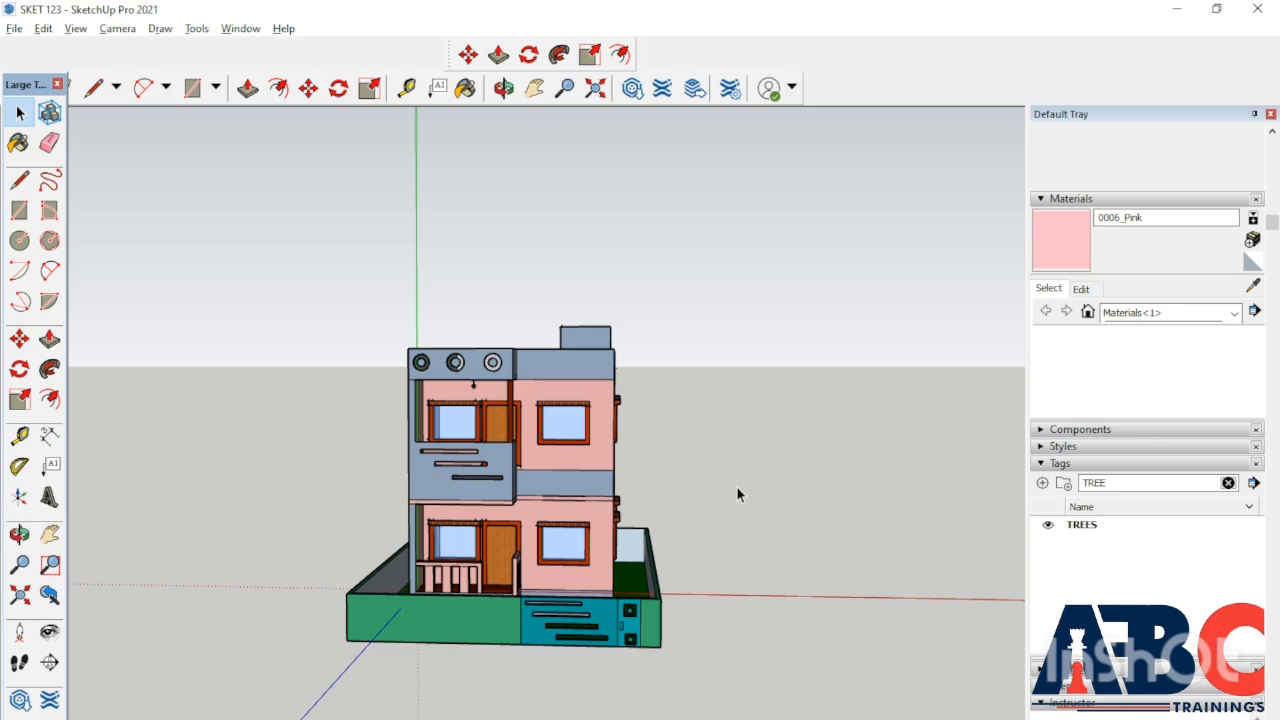
# Show the Camera and Views toolbars.
pyautogui.moveTo(736, 486); pyautogui.dragTo(700, 630, button='middle')
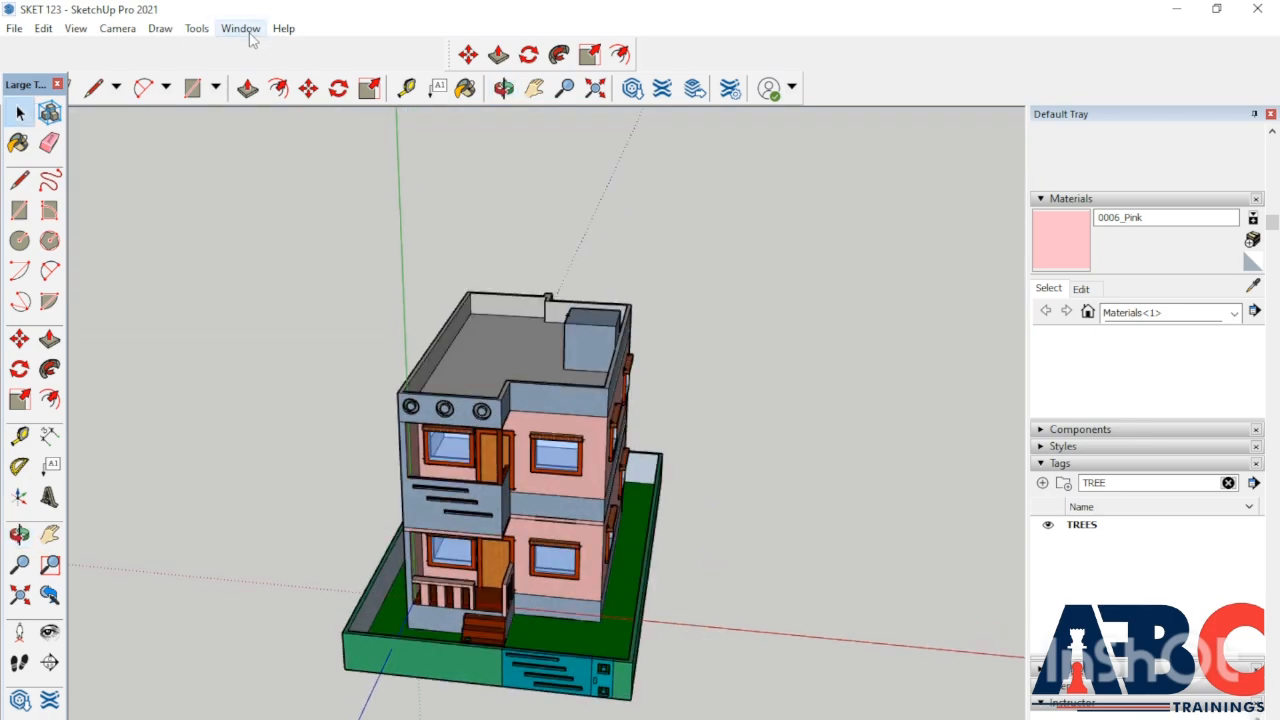
pyautogui.click(76, 29)
pyautogui.click(103, 50)
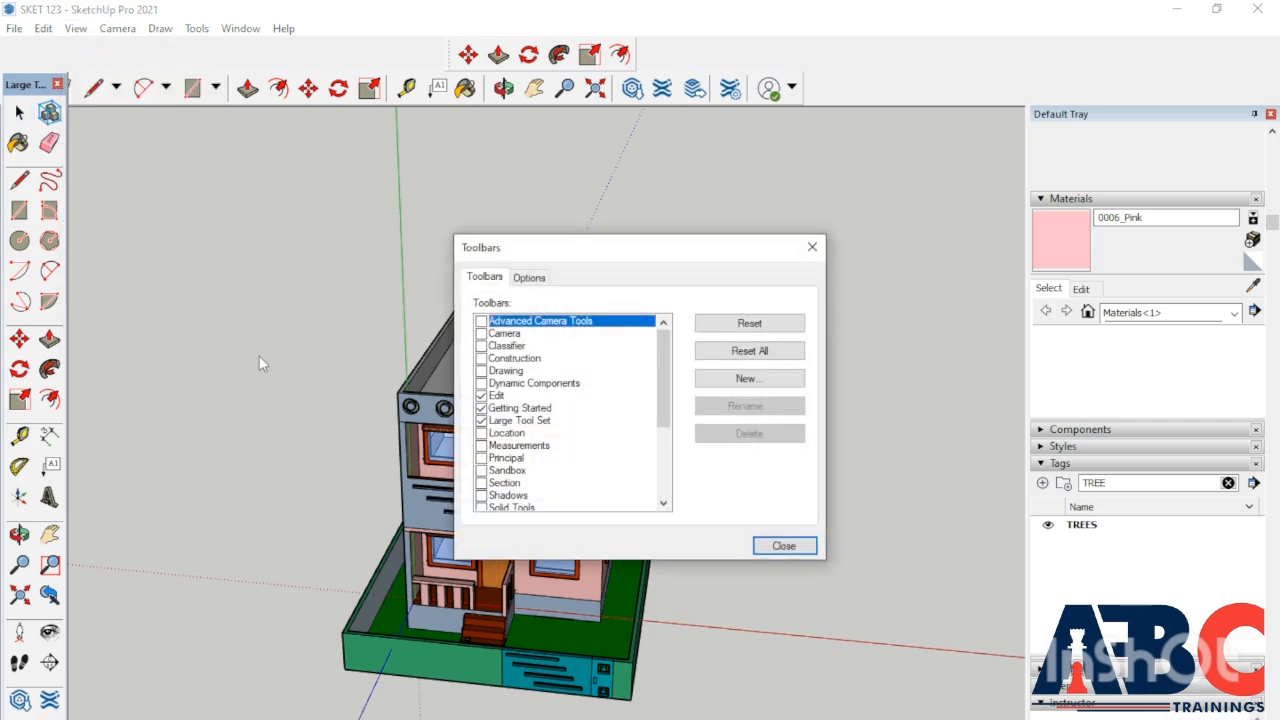
pyautogui.click(496, 338)
pyautogui.click(481, 334)
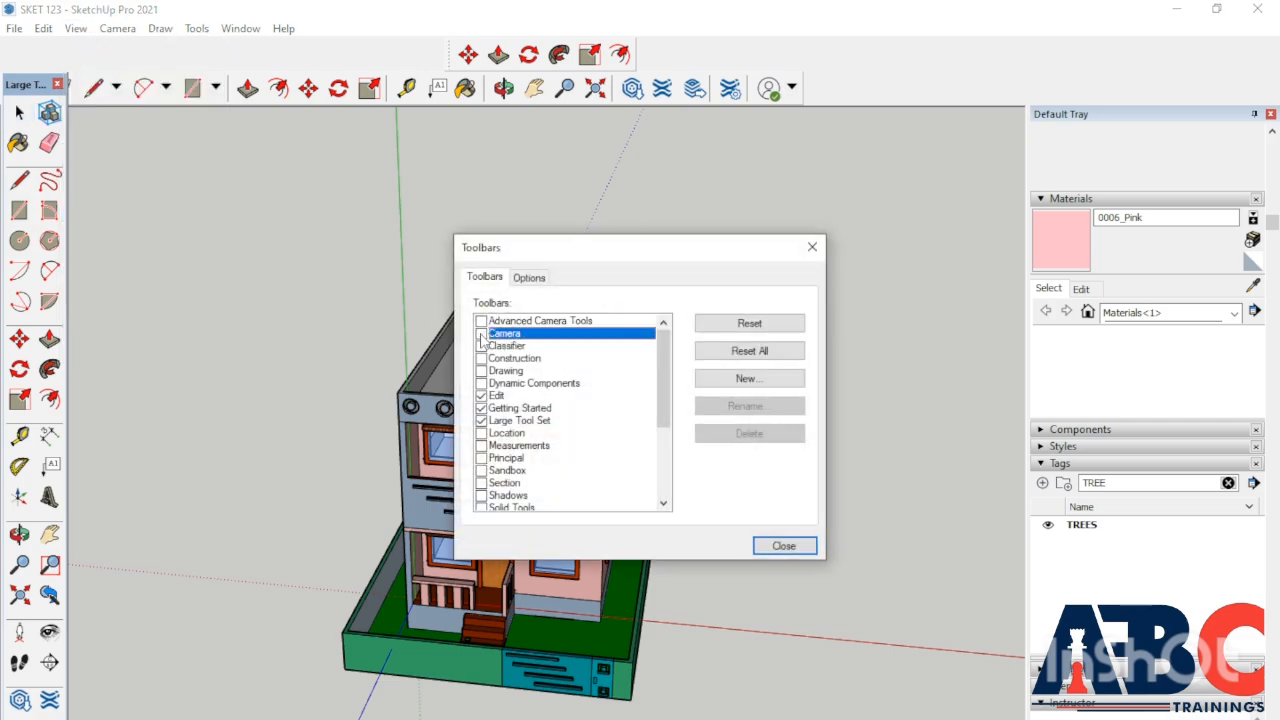
pyautogui.click(481, 335)
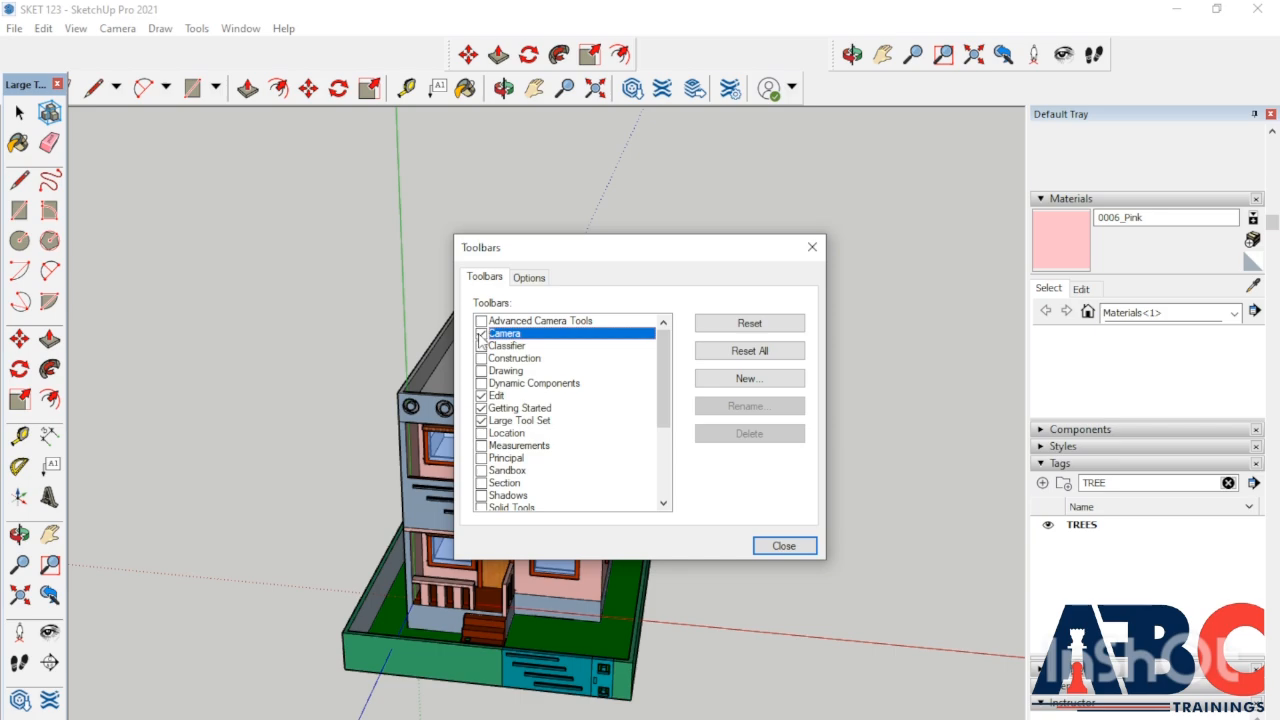
pyautogui.scroll(-3, 505, 390)
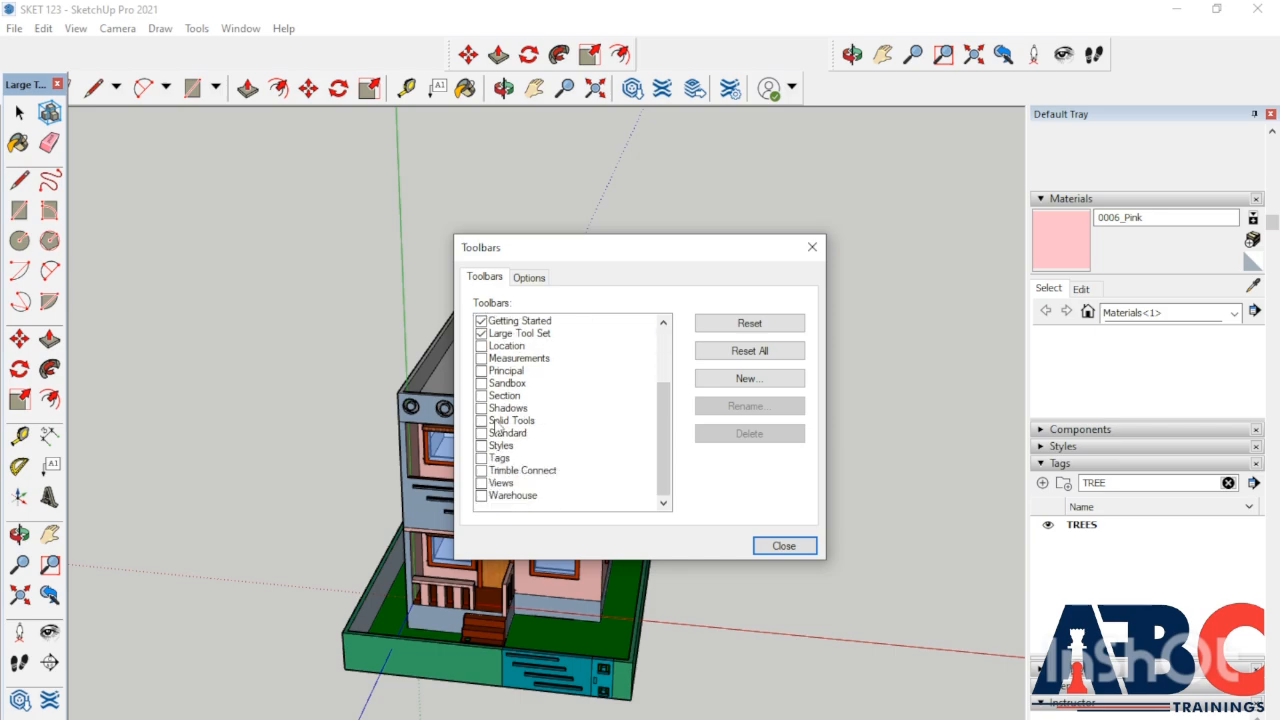
pyautogui.click(481, 483)
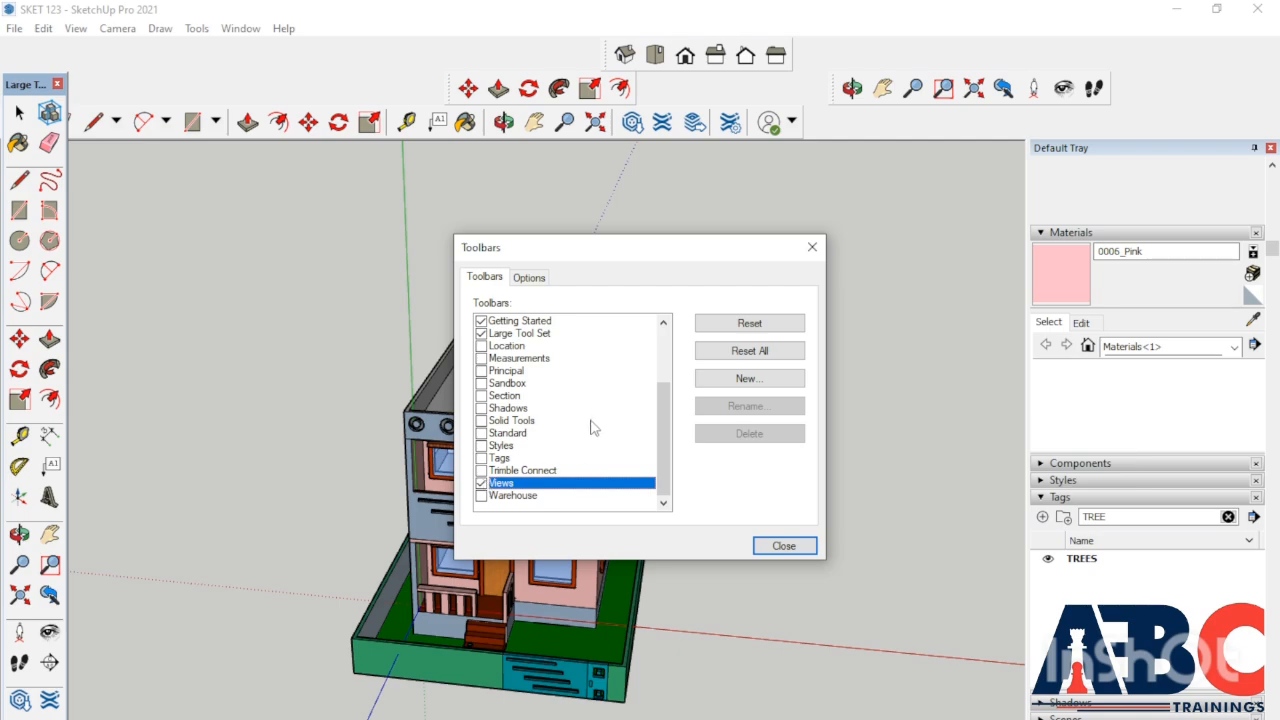
pyautogui.click(784, 546)
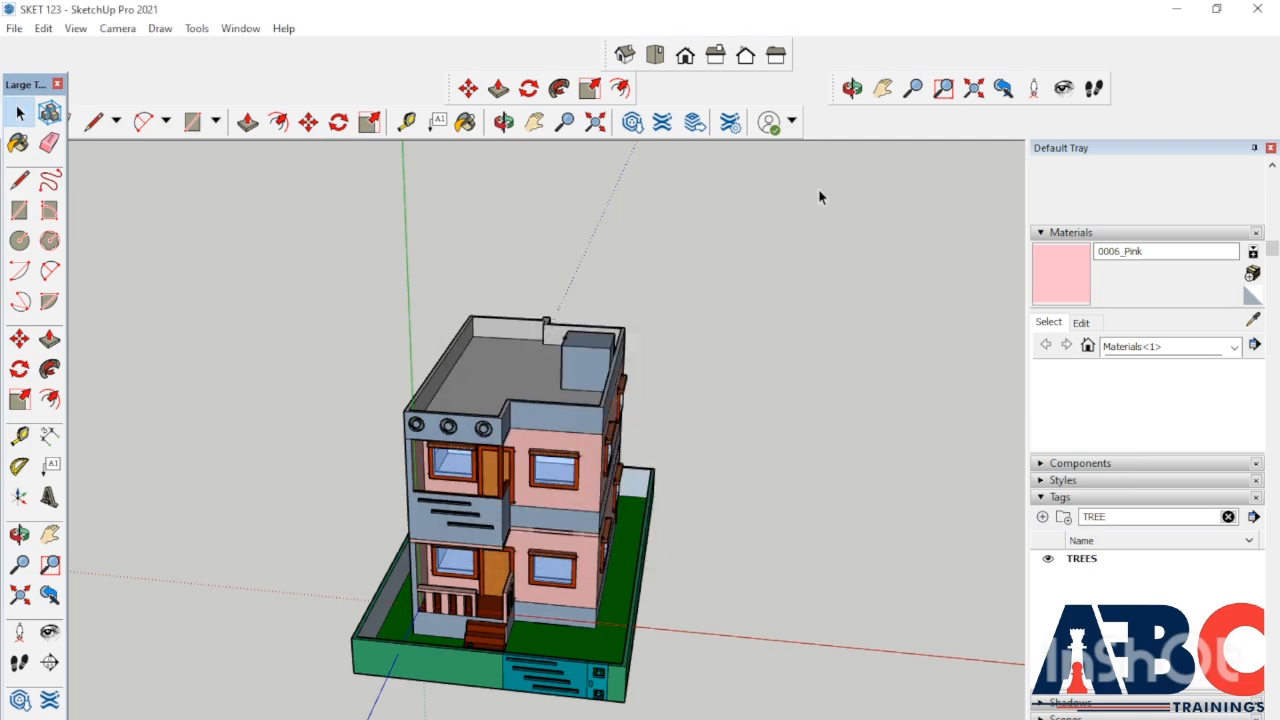
# Orbit the house to show its opposite side wall and pan the model sideways with the Camera toolbar's tools.
pyautogui.click(851, 88)
pyautogui.moveTo(625, 440); pyautogui.dragTo(759, 456)
pyautogui.press('space')
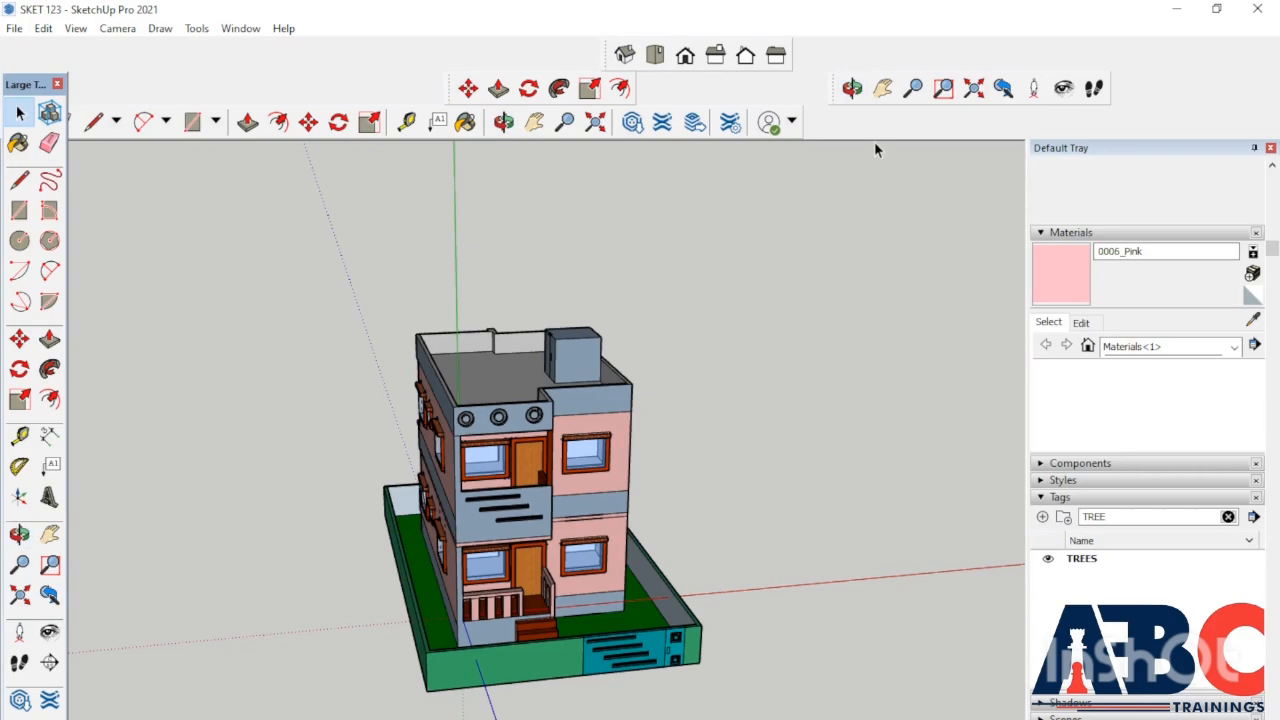
pyautogui.click(882, 89)
pyautogui.moveTo(500, 570); pyautogui.dragTo(374, 557)
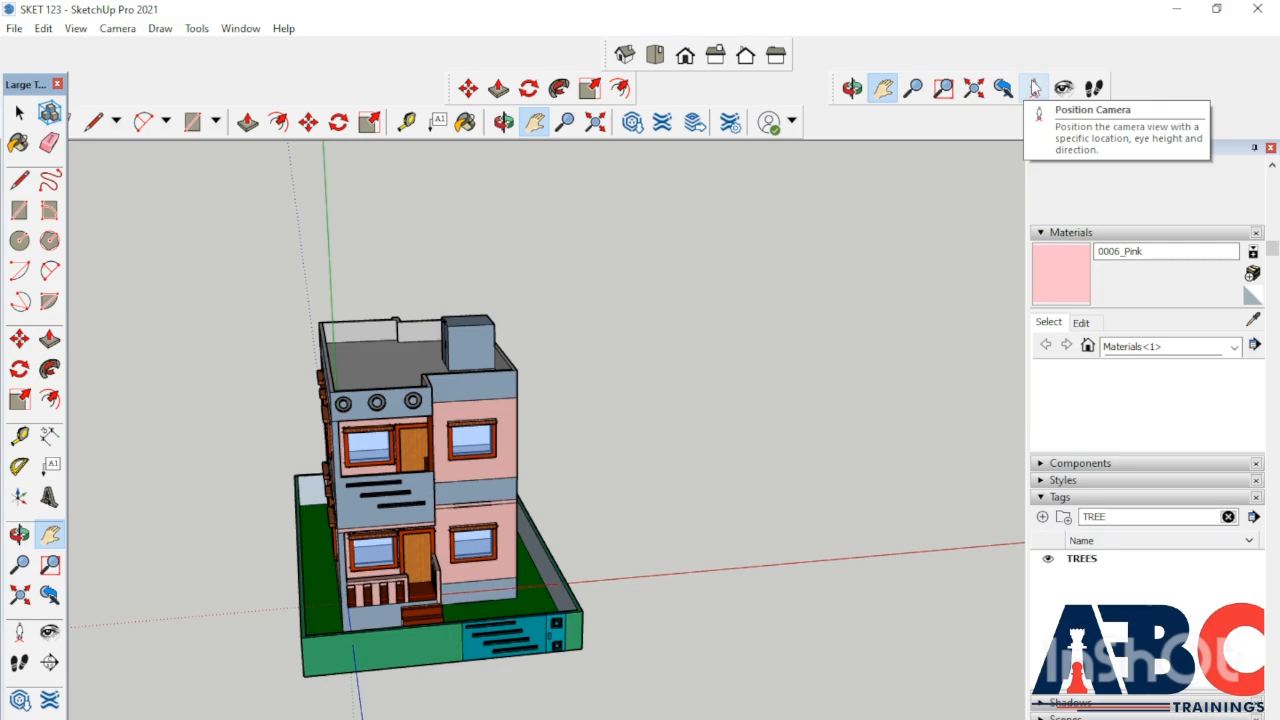
# Draw a line along the ground outward from the base corner of the front boundary wall near the gate.
pyautogui.scroll(-2, 653, 446)
pyautogui.press('o')
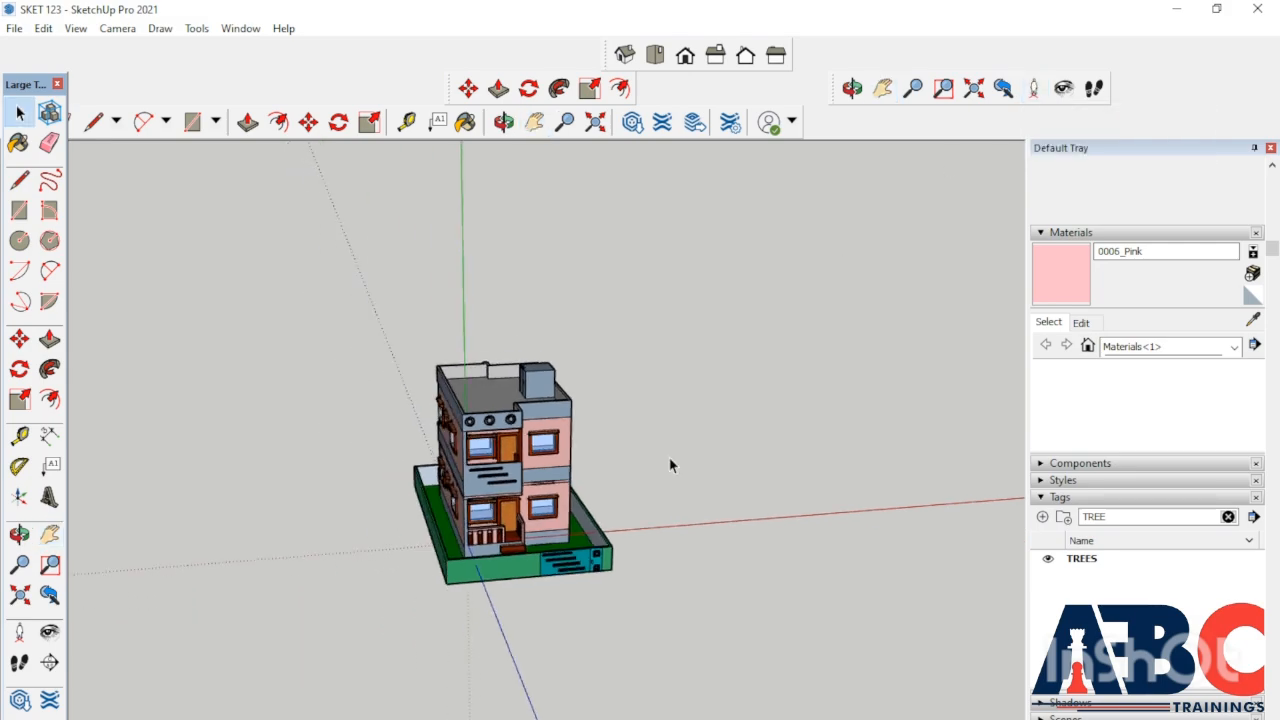
pyautogui.moveTo(757, 561); pyautogui.dragTo(409, 548)
pyautogui.press('space')
pyautogui.moveTo(530, 525); pyautogui.dragTo(545, 522, button='middle')
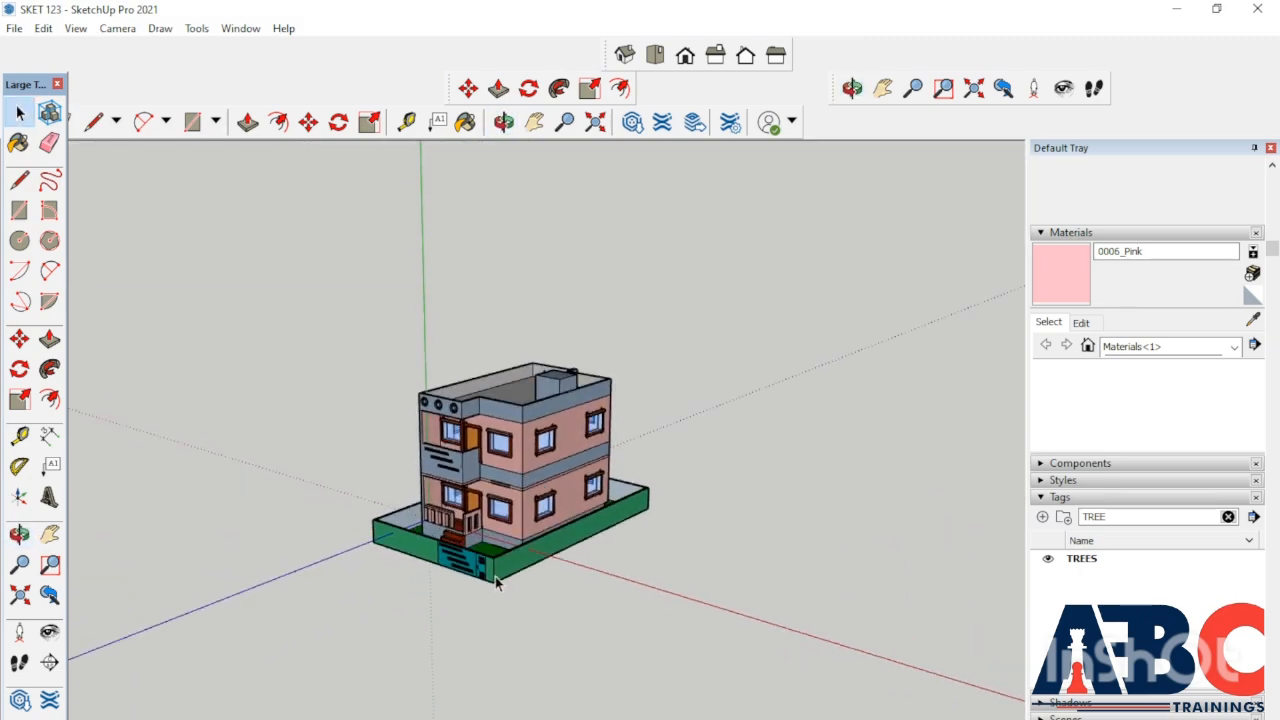
pyautogui.click(96, 130)
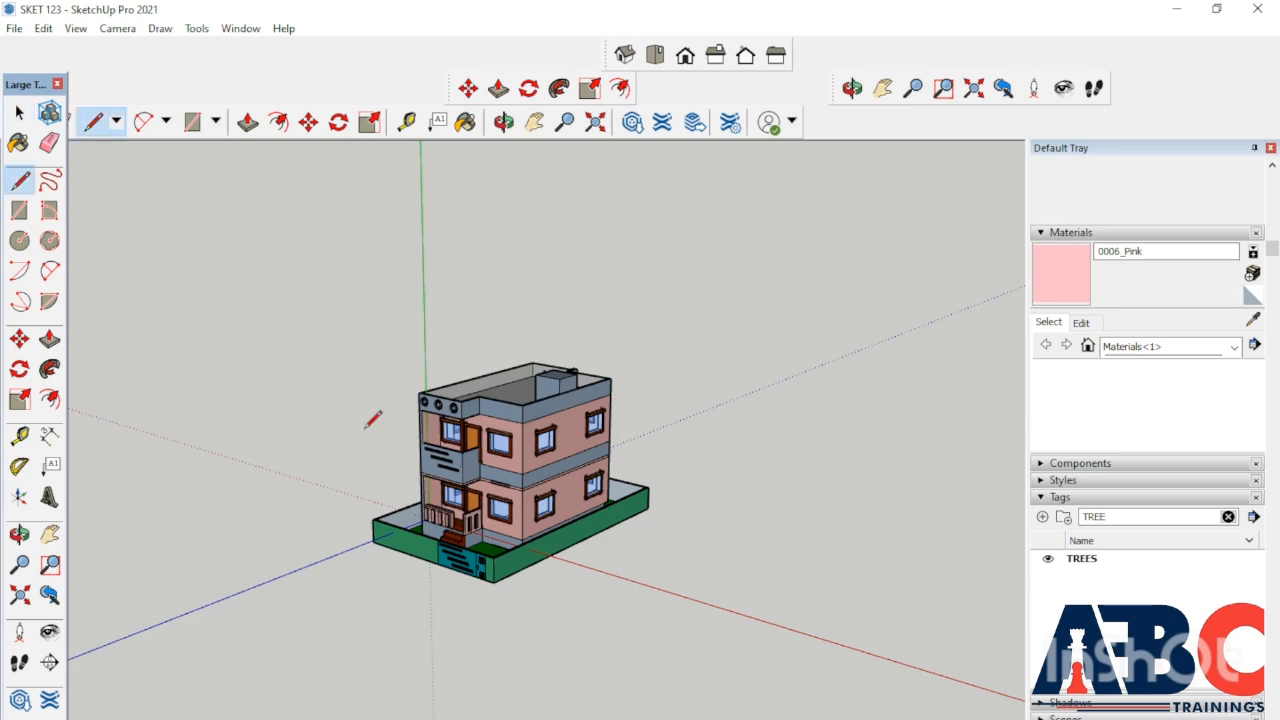
pyautogui.click(493, 582)
pyautogui.scroll(-2, 531, 619)
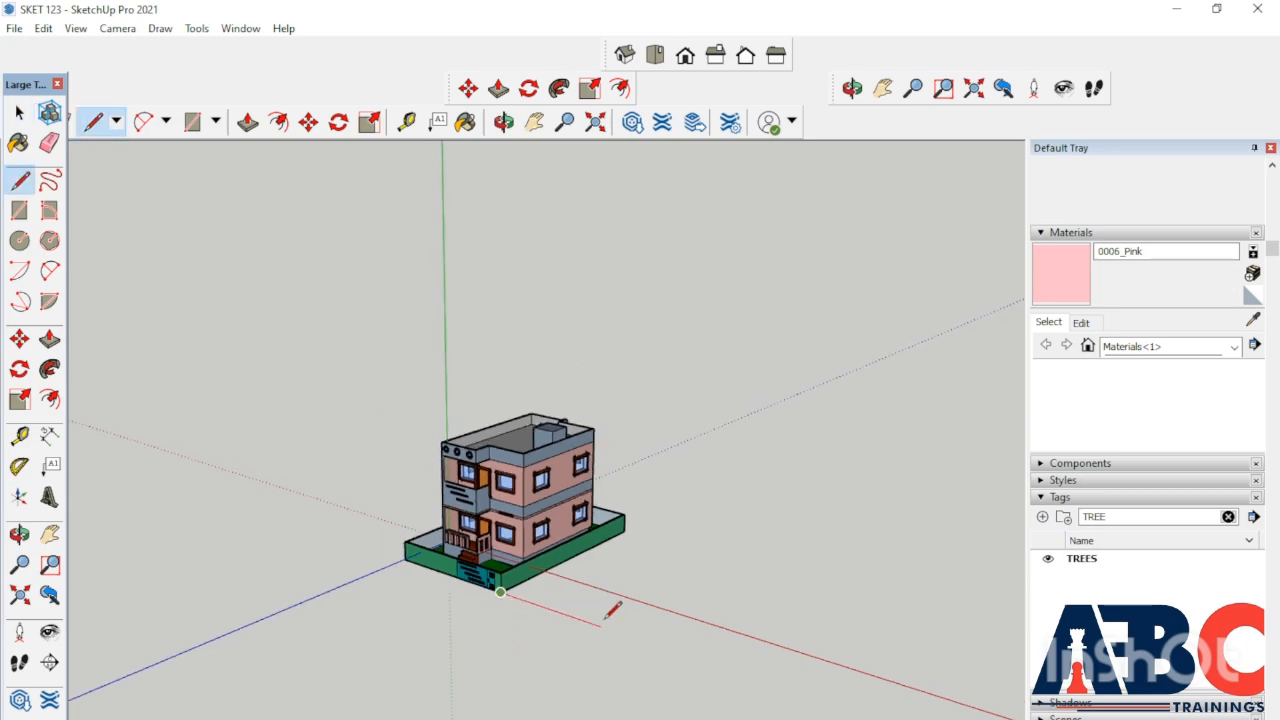
pyautogui.click(659, 597)
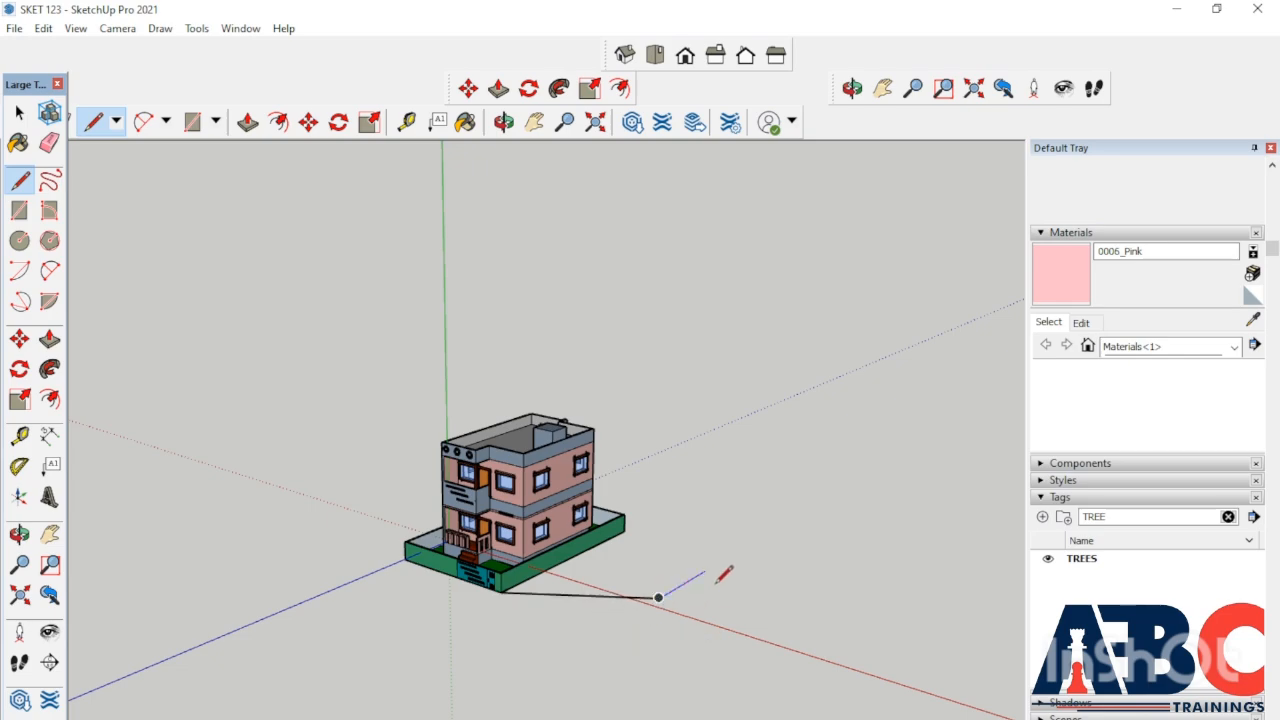
pyautogui.press('space')
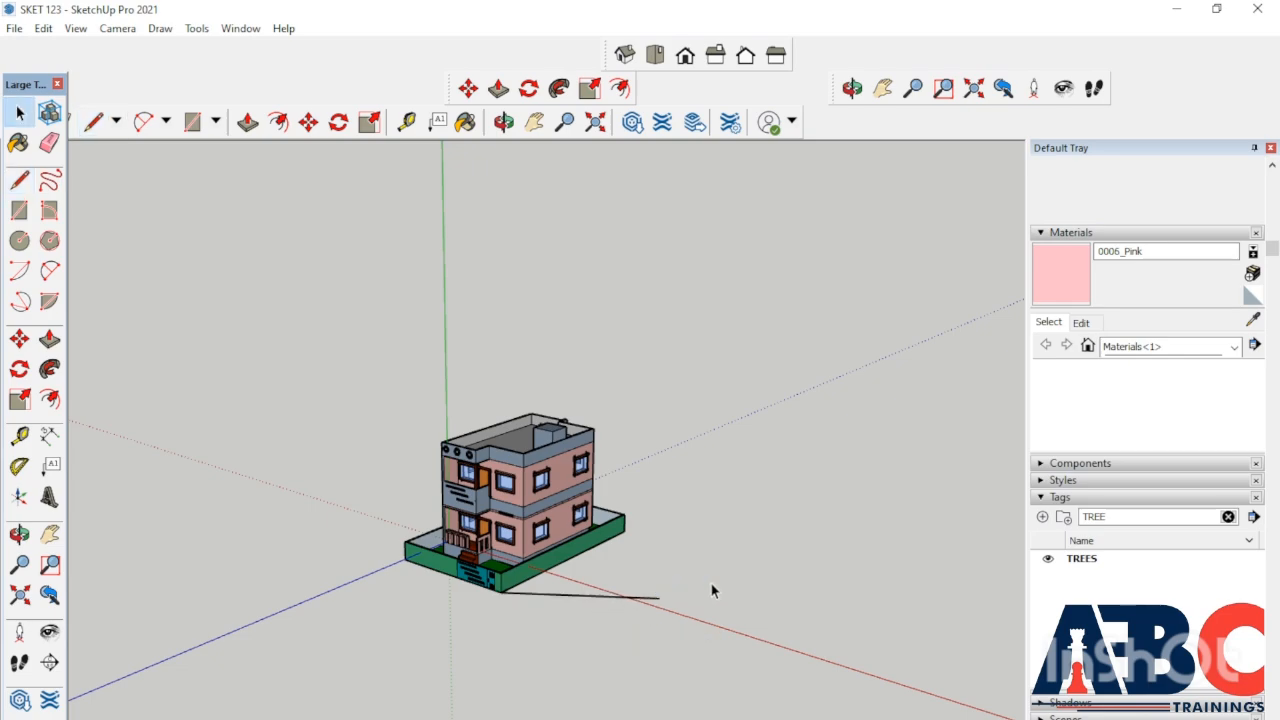
# Position the camera at the free end of the ground line and look up and down the house's side wall.
pyautogui.click(1034, 88)
pyautogui.moveTo(697, 600); pyautogui.dragTo(480, 594, button='middle')
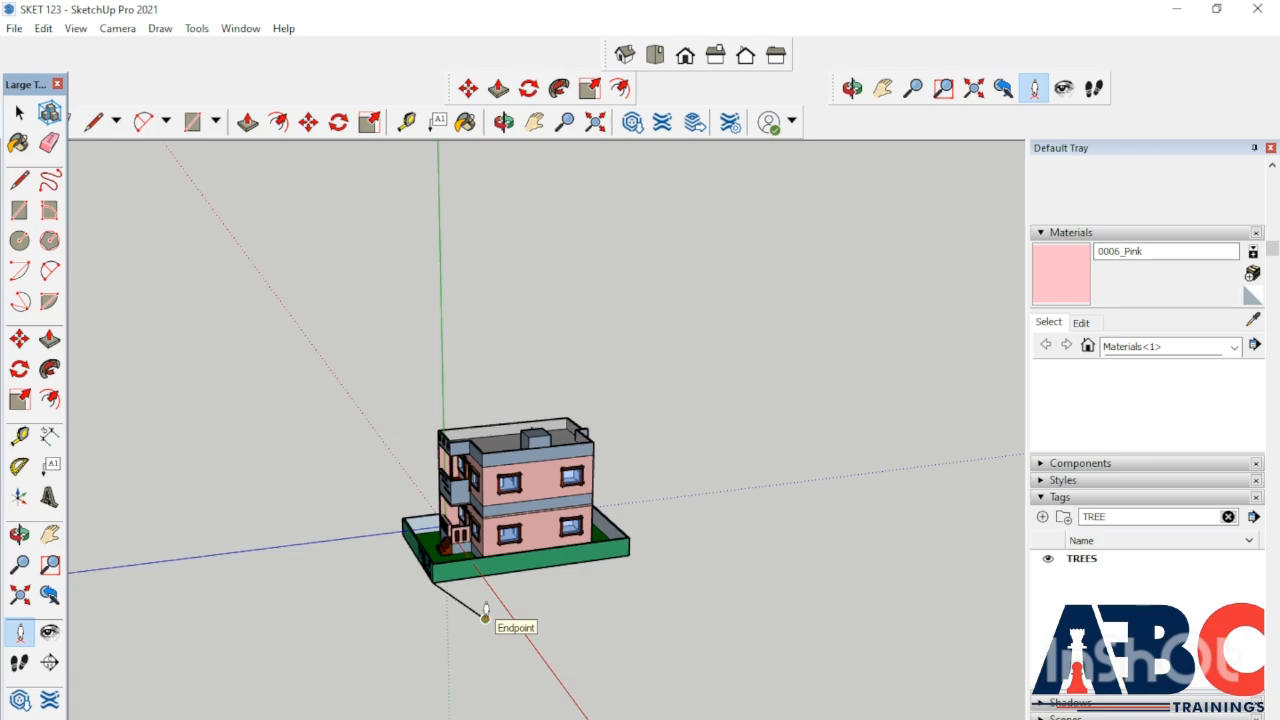
pyautogui.click(486, 617)
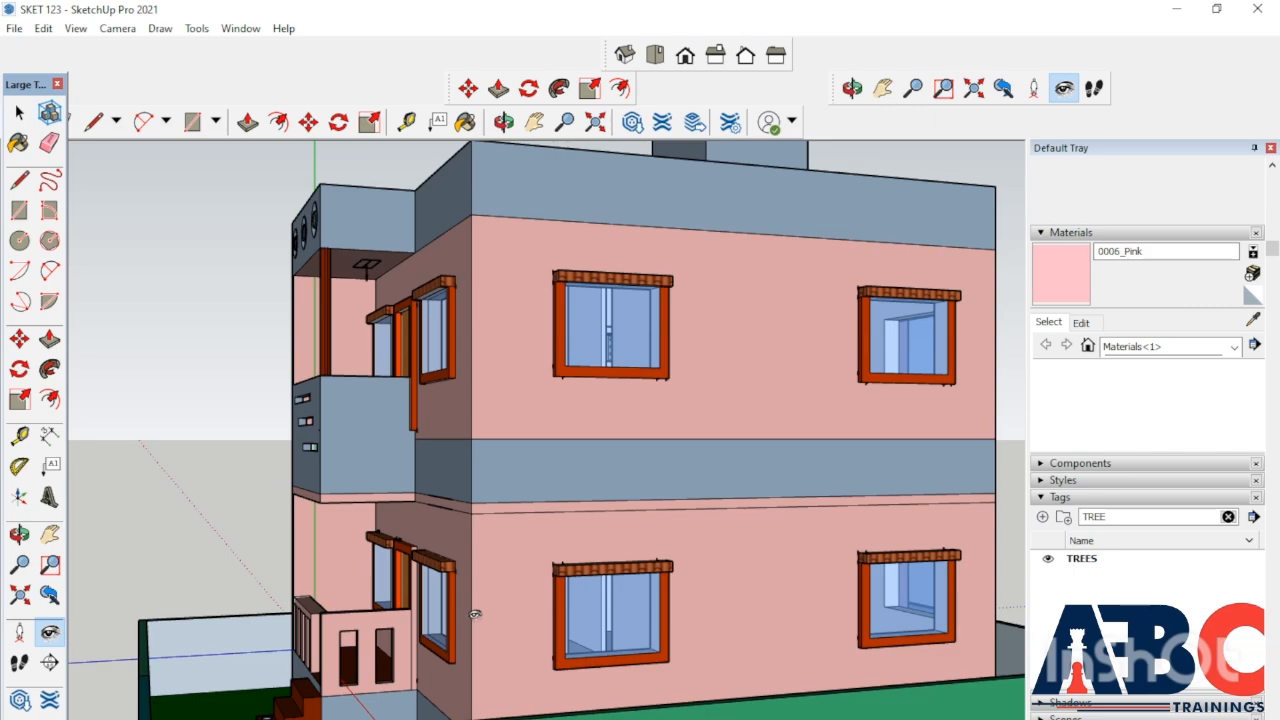
pyautogui.moveTo(475, 614); pyautogui.dragTo(475, 614)
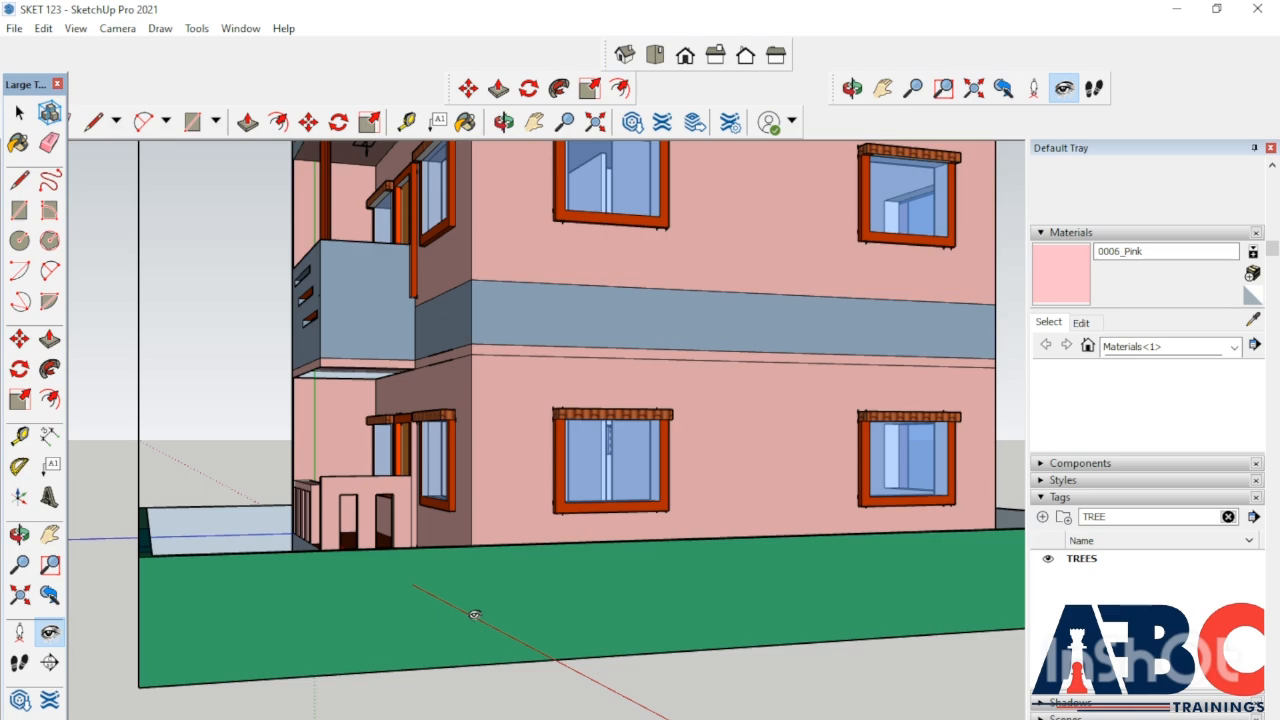
pyautogui.moveTo(475, 614); pyautogui.dragTo(475, 616)
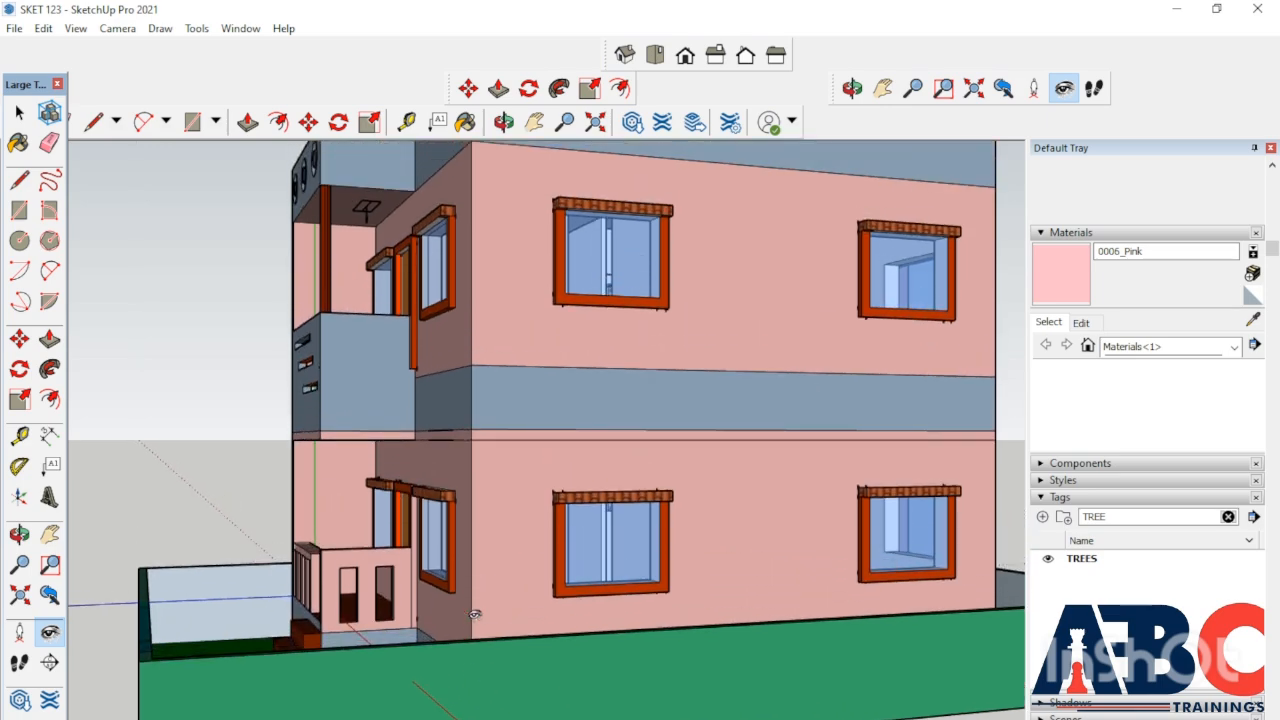
pyautogui.press('space')
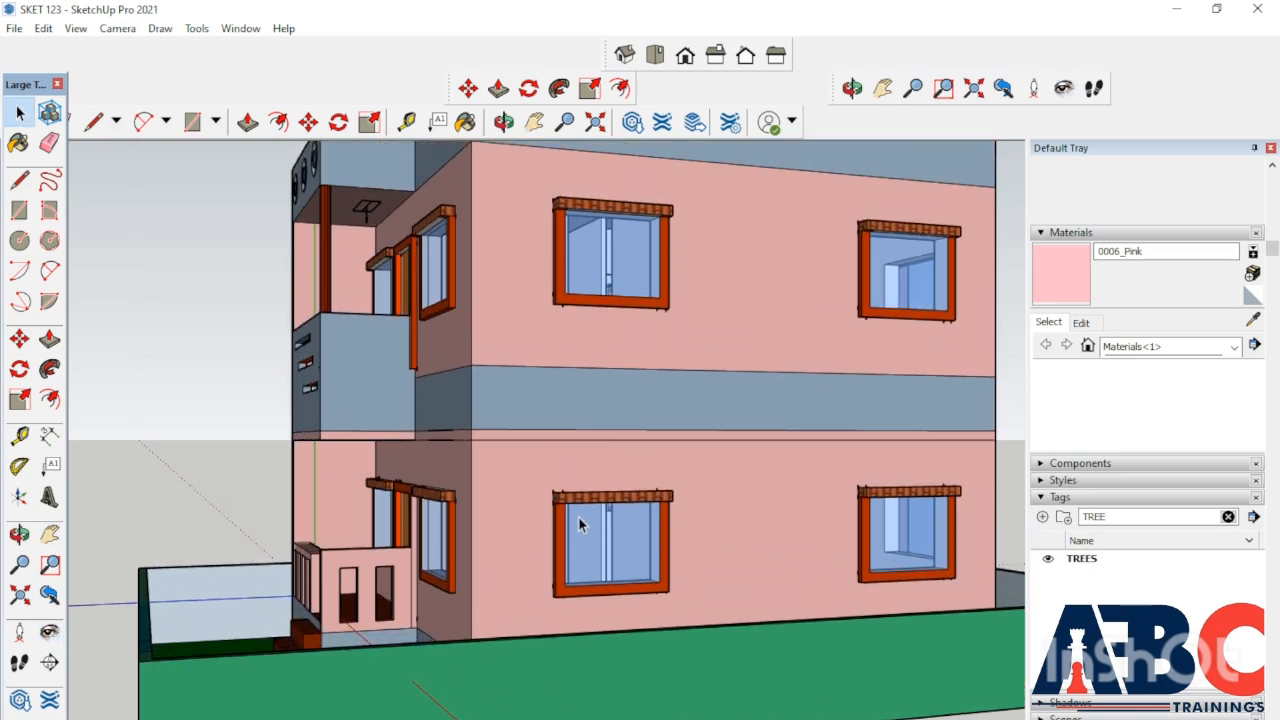
# Return to an elevated view of the whole house and turn the camera in several directions with Look Around.
pyautogui.scroll(-5, 578, 516)
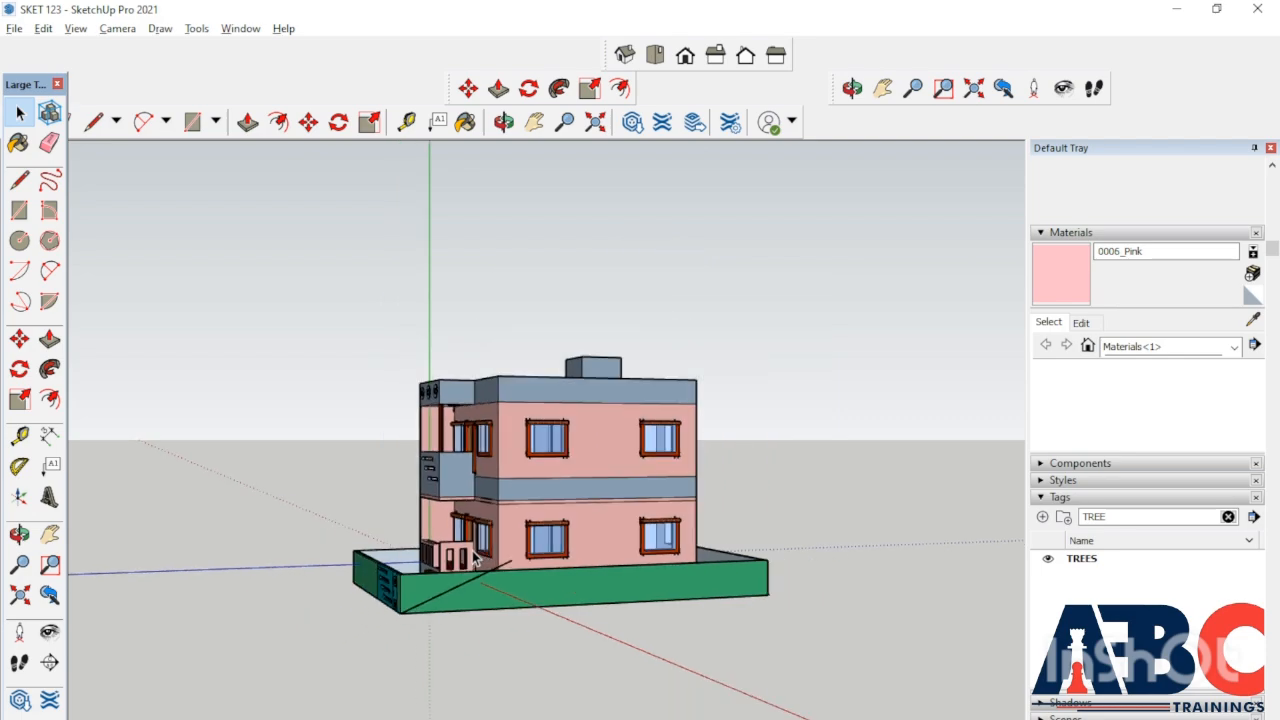
pyautogui.moveTo(476, 560); pyautogui.dragTo(440, 610, button='middle')
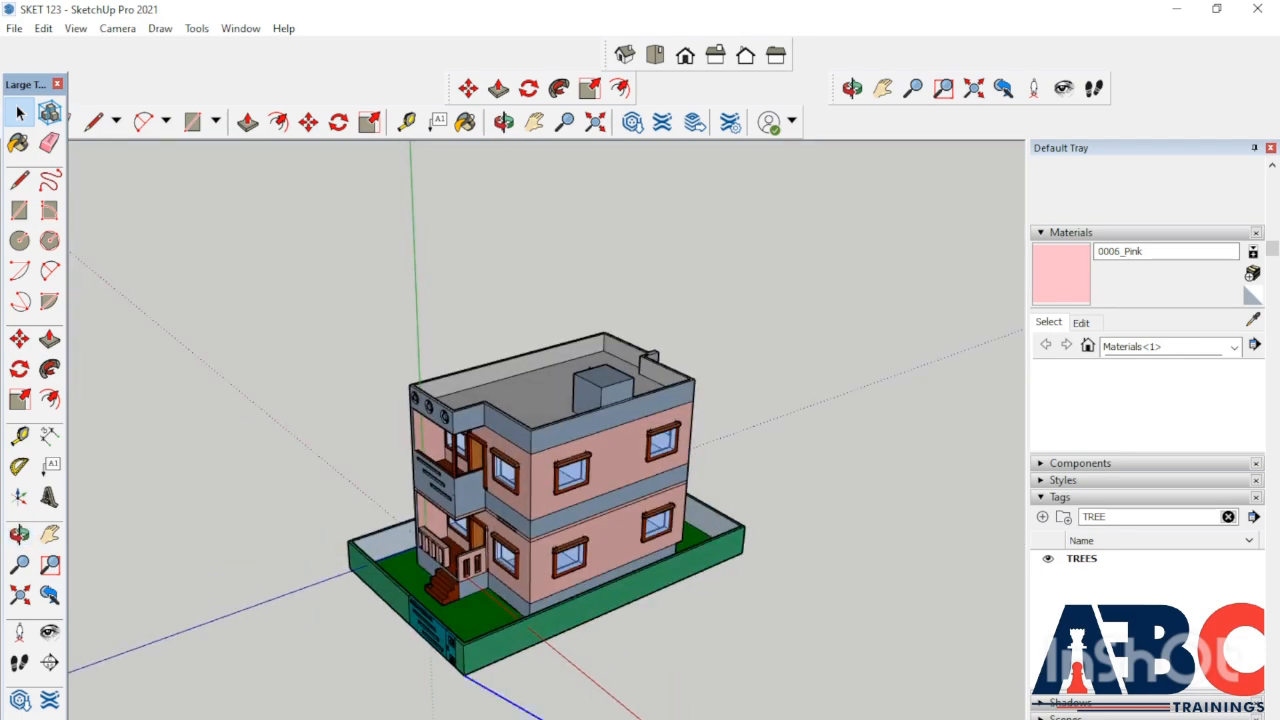
pyautogui.click(1063, 89)
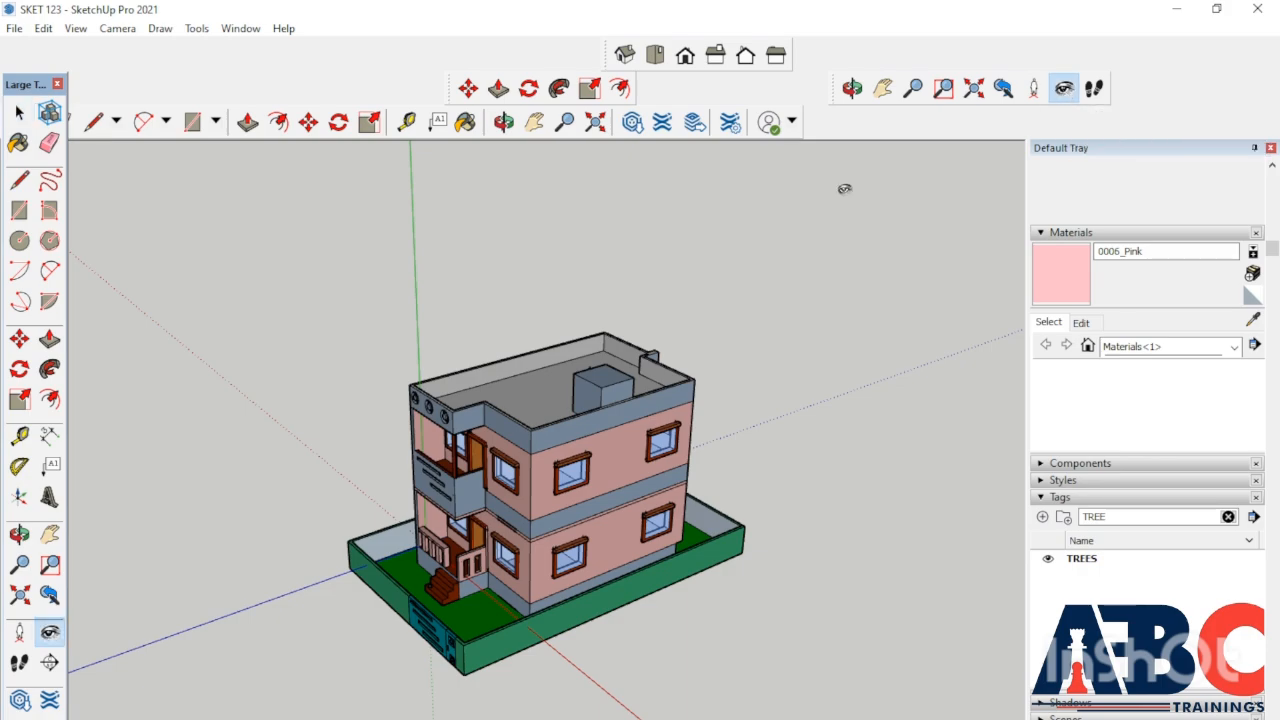
pyautogui.scroll(-2, 602, 500)
pyautogui.moveTo(602, 500); pyautogui.dragTo(509, 497)
pyautogui.moveTo(751, 516); pyautogui.dragTo(761, 490)
pyautogui.moveTo(840, 497)
pyautogui.mouseDown()
pyautogui.moveTo(813, 497)
pyautogui.moveTo(950, 490)
pyautogui.moveTo(750, 490)
pyautogui.moveTo(855, 498)
pyautogui.mouseUp()
pyautogui.moveTo(568, 540); pyautogui.dragTo(489, 456)
pyautogui.press('space')
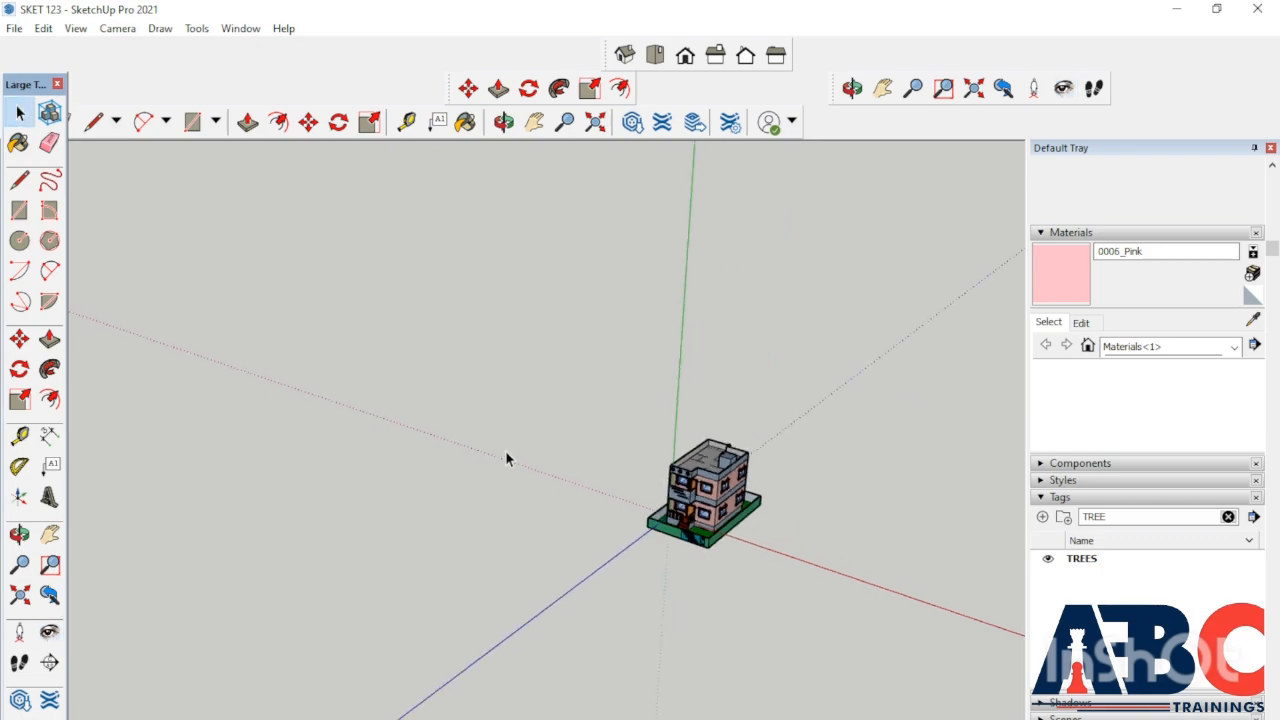
# Activate the Walk tool and examine the house's front and boundary wall from near and far.
pyautogui.click(1094, 88)
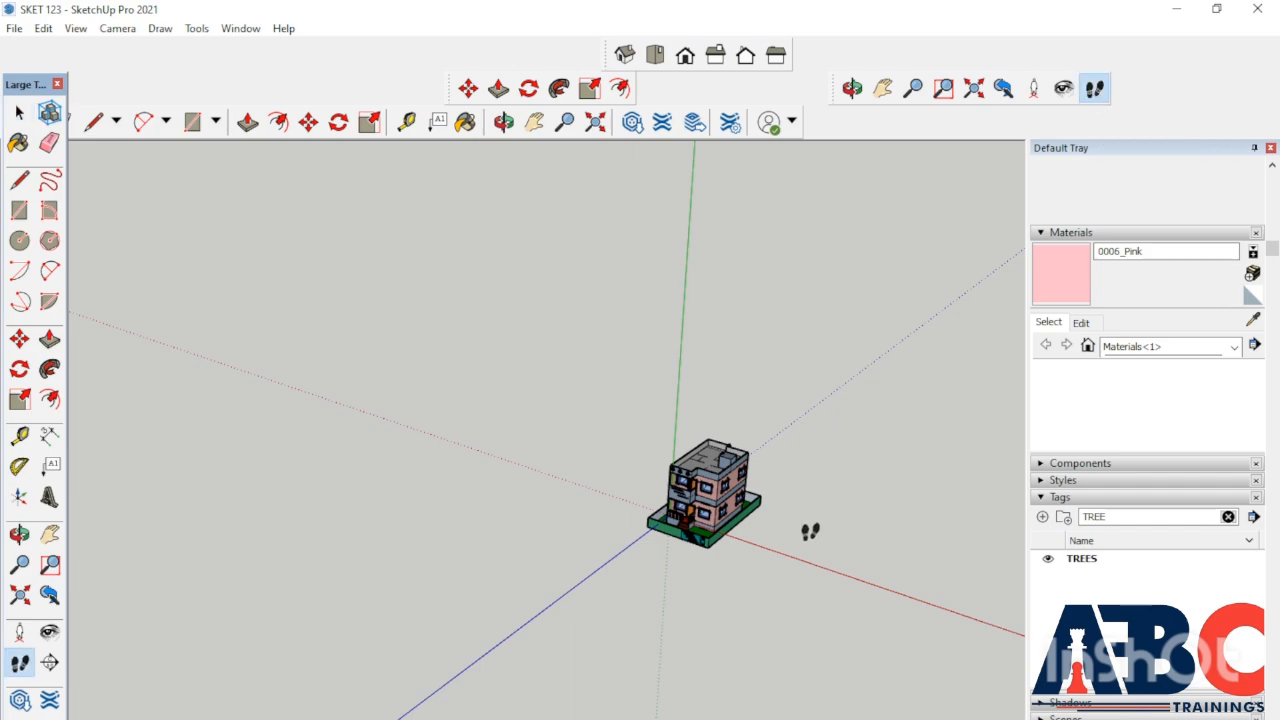
pyautogui.scroll(2, 640, 586)
pyautogui.scroll(2, 680, 557)
pyautogui.moveTo(691, 569); pyautogui.dragTo(840, 546, button='middle')
pyautogui.scroll(3, 497, 546)
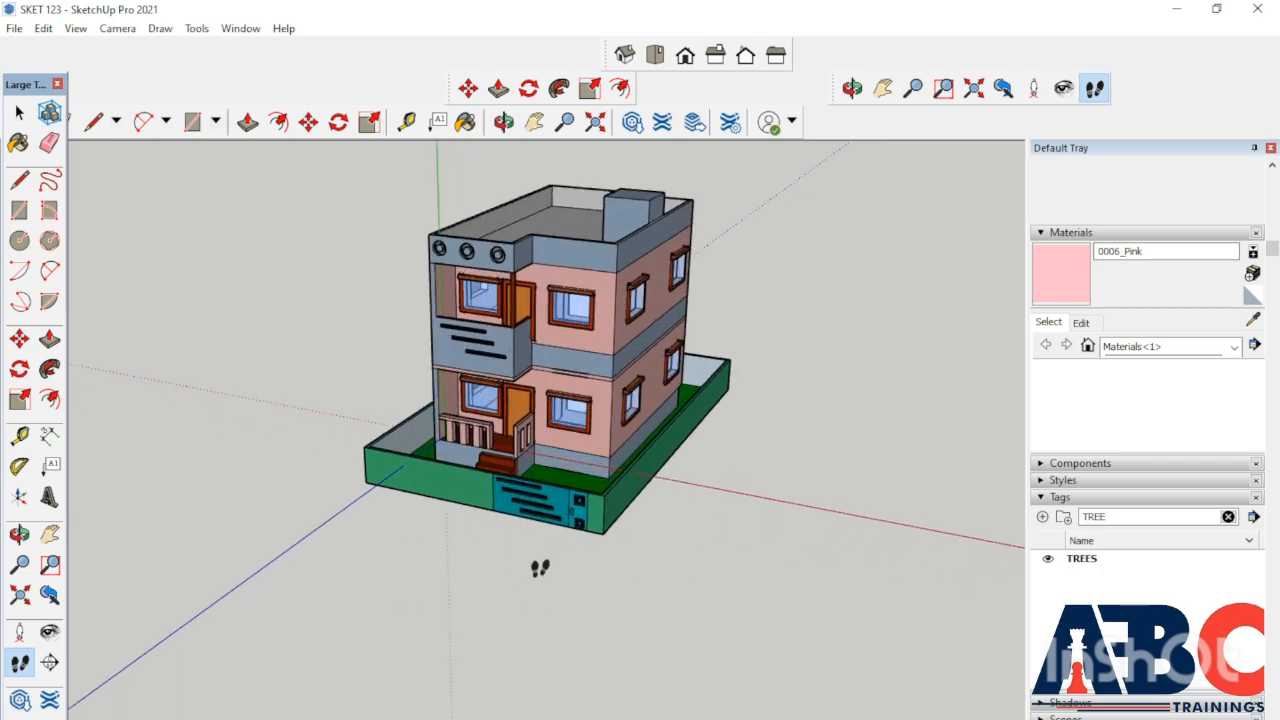
pyautogui.scroll(3, 511, 568)
pyautogui.moveTo(515, 574); pyautogui.dragTo(637, 583, button='middle')
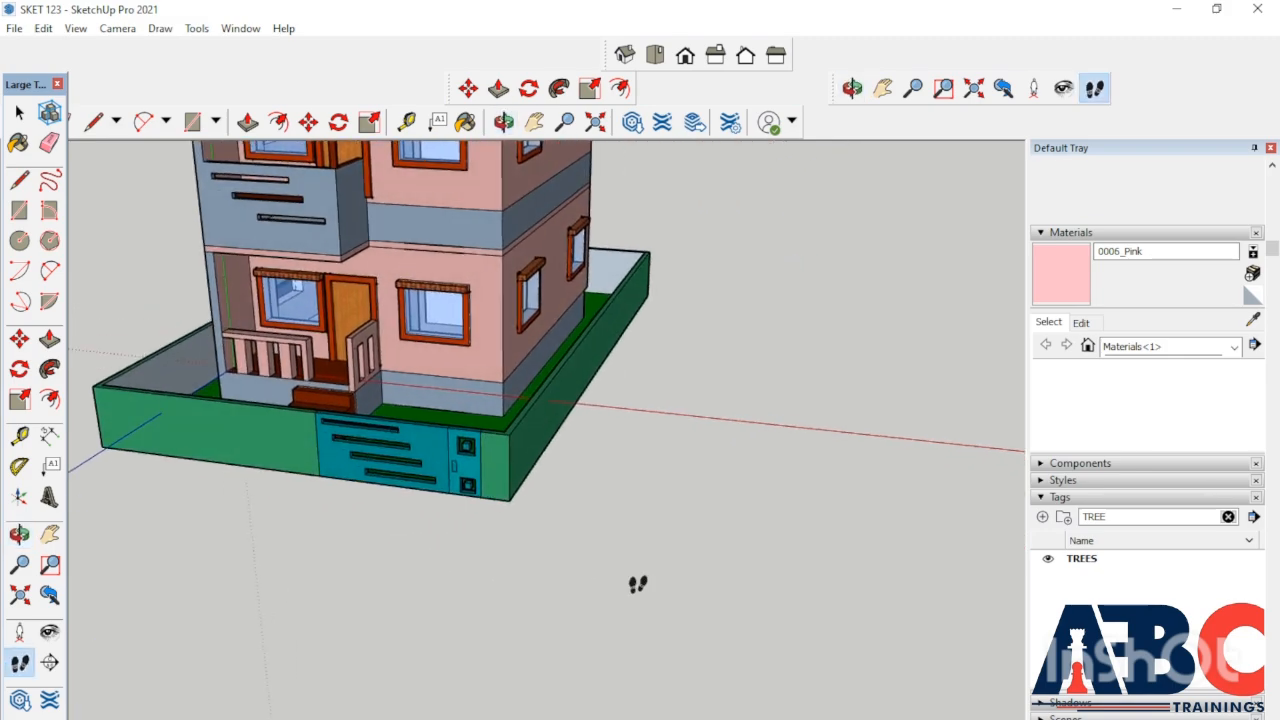
pyautogui.scroll(-3, 630, 585)
pyautogui.moveTo(533, 573); pyautogui.dragTo(645, 481, button='middle')
pyautogui.scroll(-3, 622, 552)
pyautogui.scroll(3, 191, 518)
pyautogui.scroll(2, 265, 520)
pyautogui.scroll(-2, 645, 490)
pyautogui.moveTo(648, 526); pyautogui.dragTo(672, 440, button='middle')
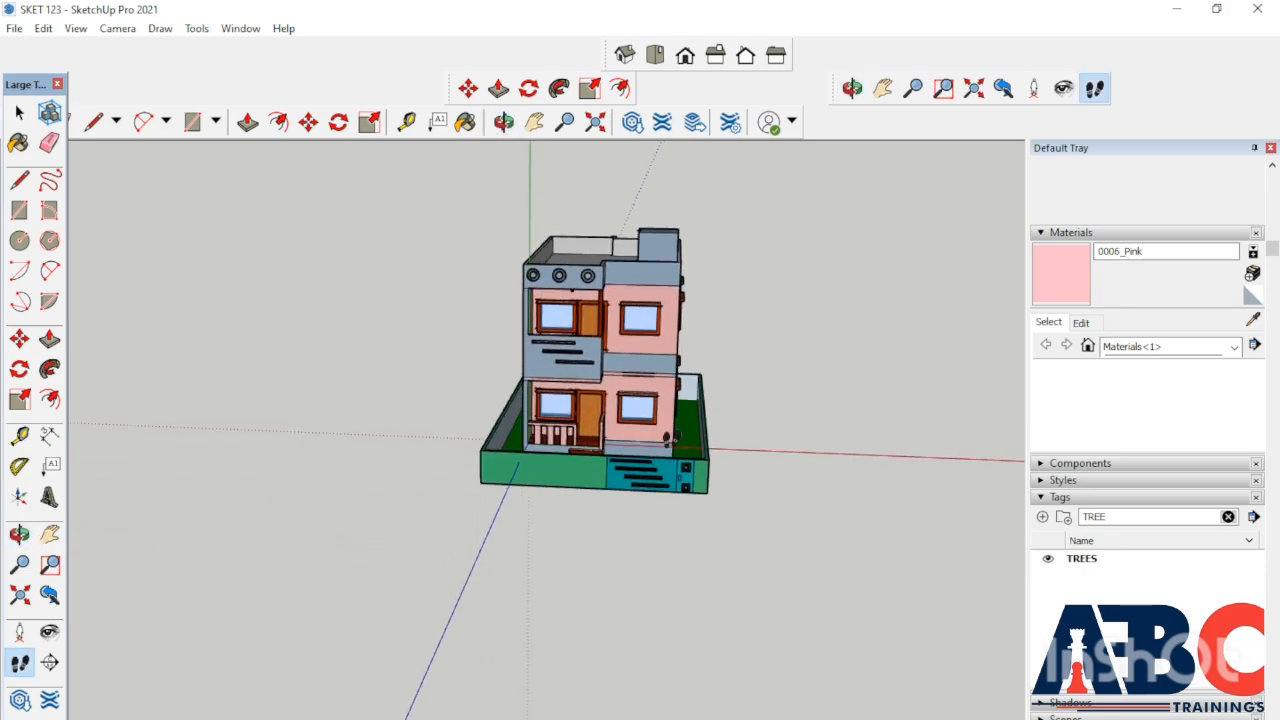
pyautogui.scroll(2, 675, 500)
pyautogui.scroll(2, 672, 518)
pyautogui.moveTo(674, 528); pyautogui.dragTo(654, 606, button='middle')
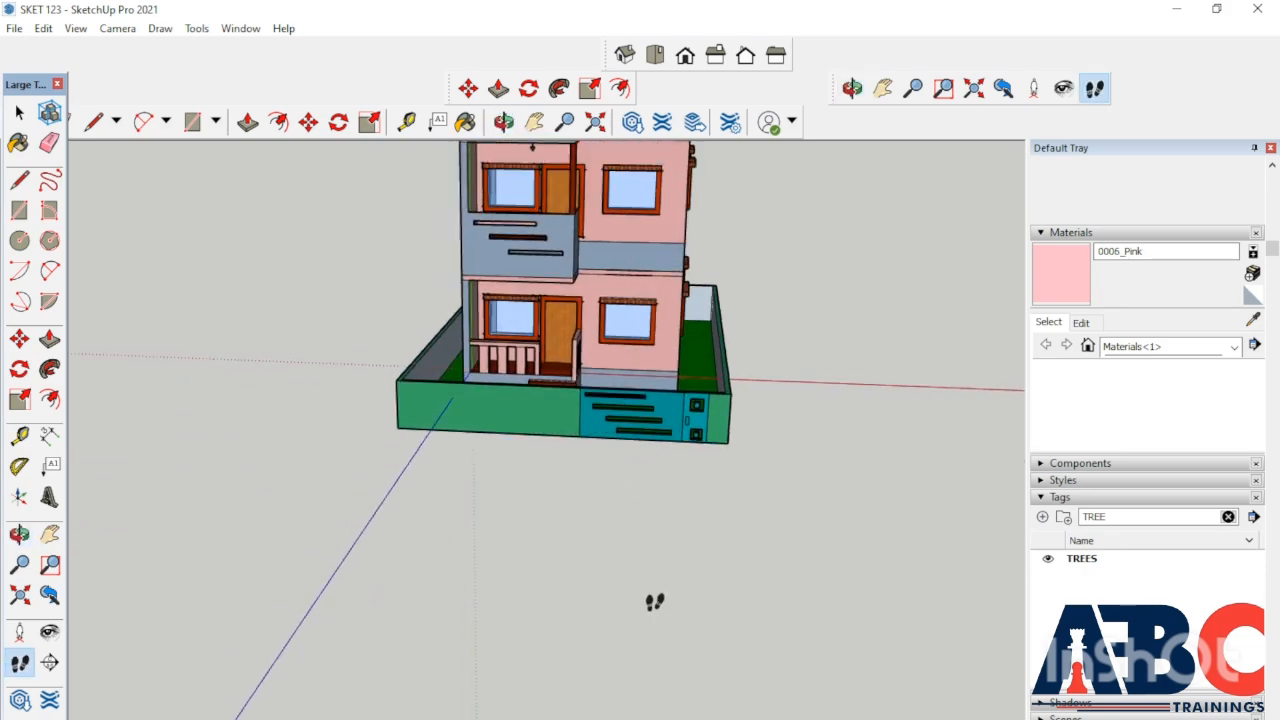
pyautogui.scroll(-3, 650, 544)
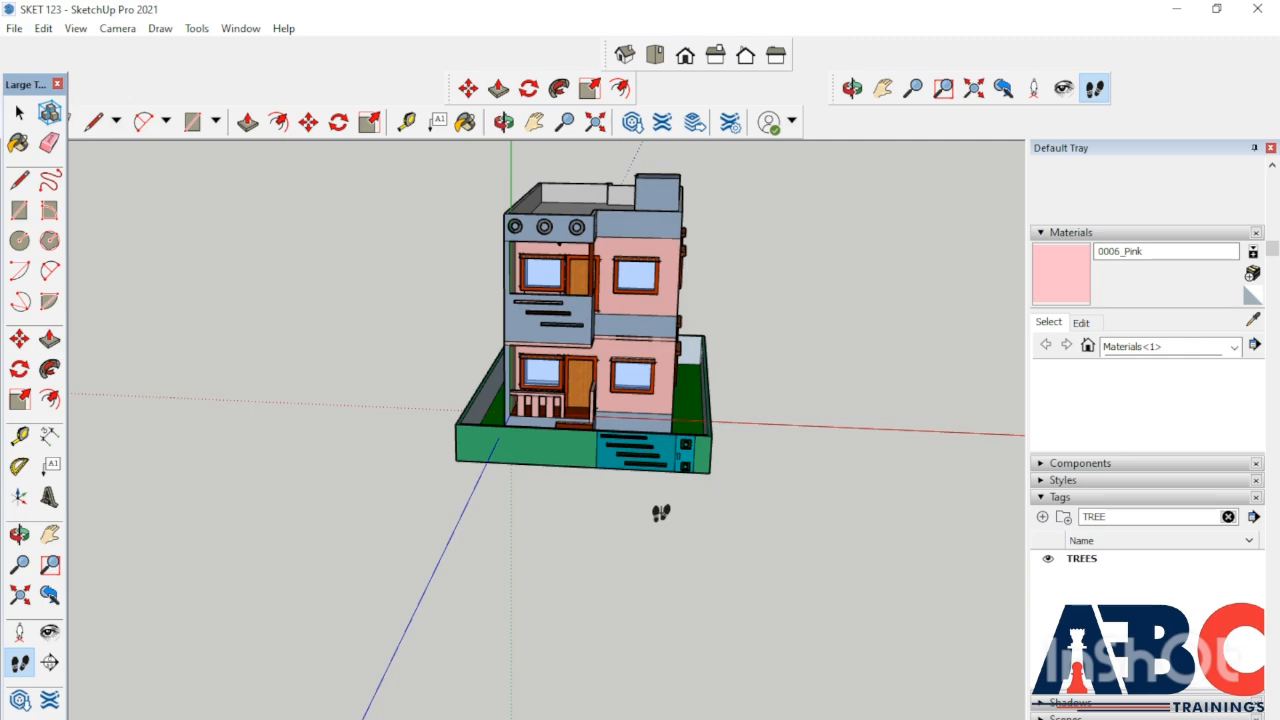
# Walk the camera forward to a close view of the gate in the front boundary wall.
pyautogui.press('Up')
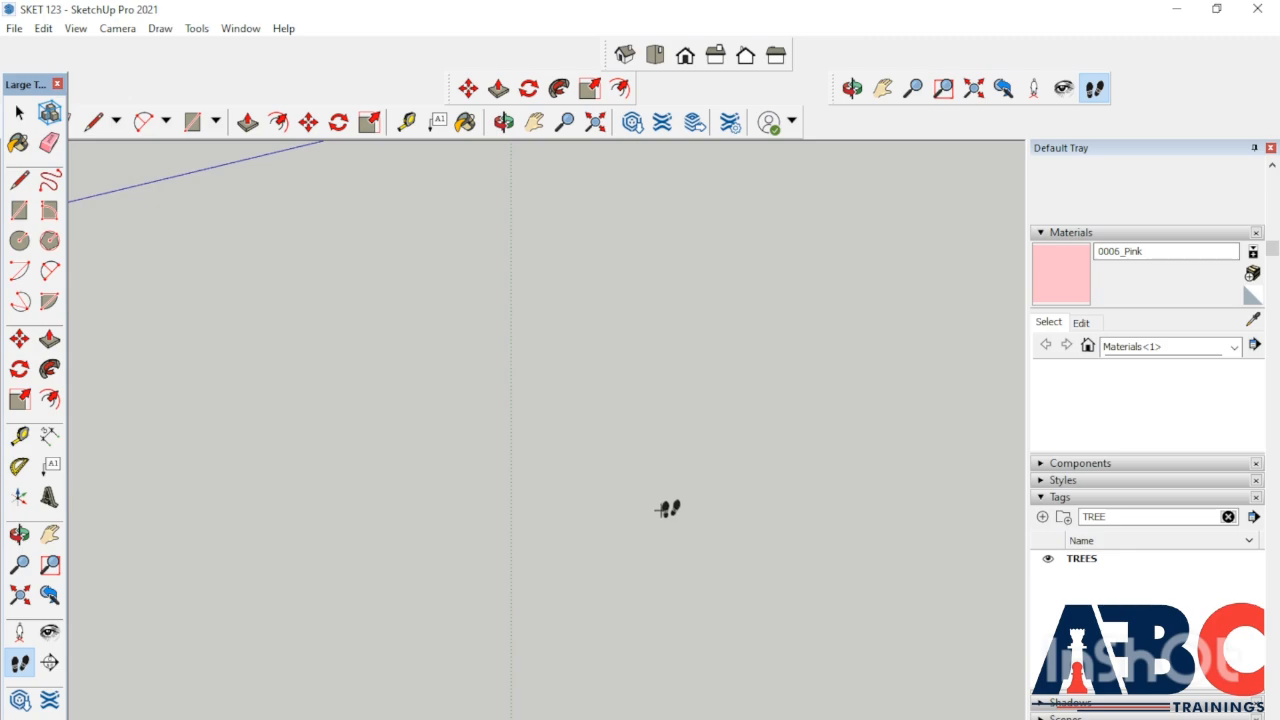
pyautogui.moveTo(661, 511); pyautogui.dragTo(751, 240)
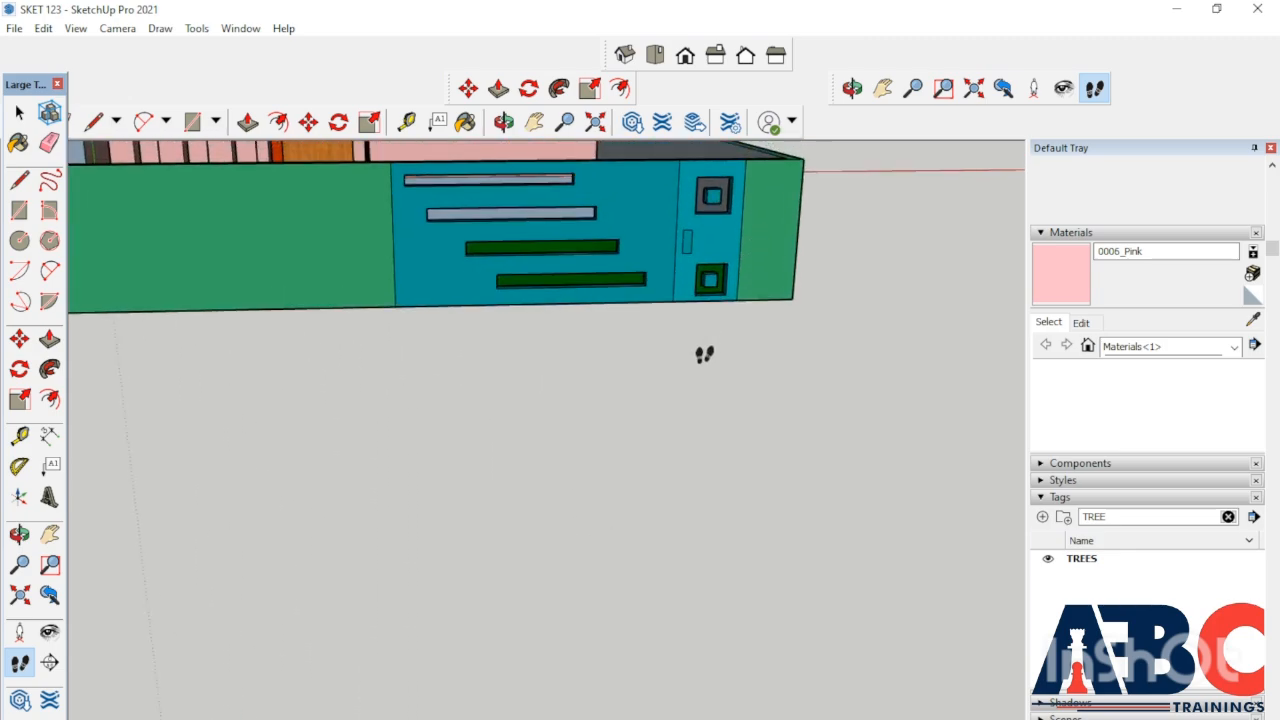
pyautogui.press('space')
# Draw a line on the ground from the base of the gate outward in front of the house.
pyautogui.scroll(-6, 675, 487)
pyautogui.scroll(-2, 676, 510)
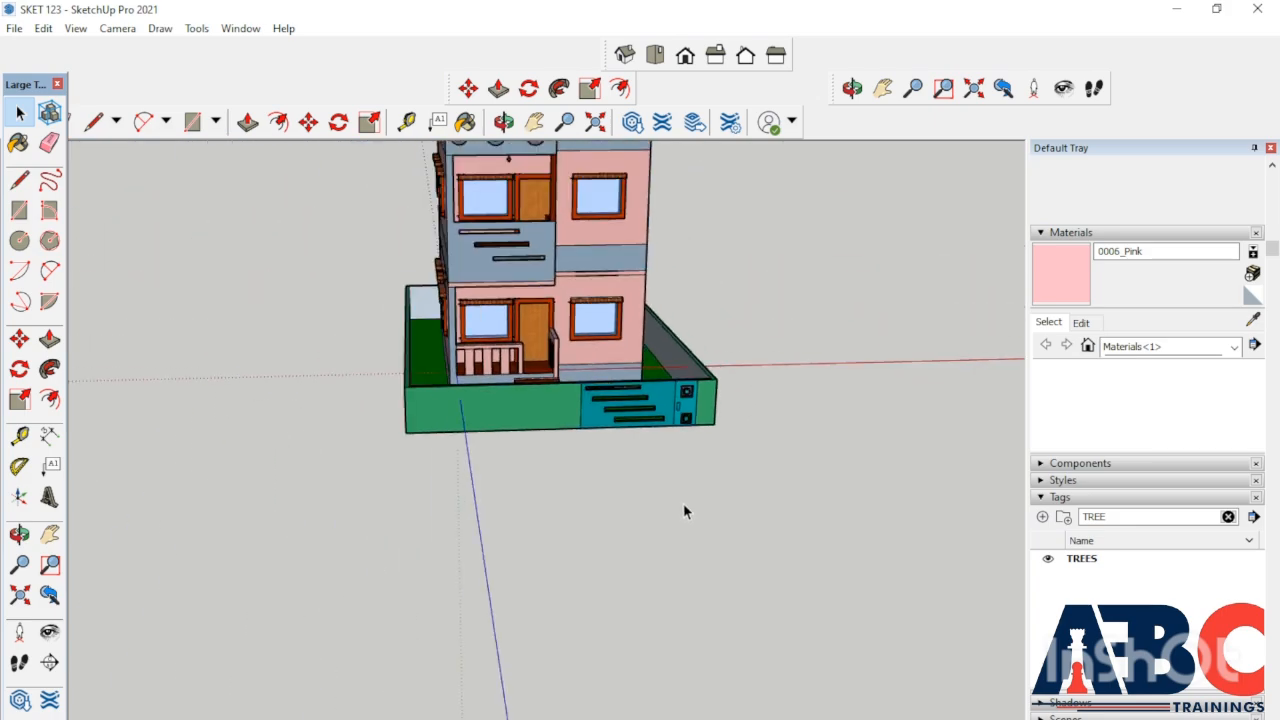
pyautogui.moveTo(701, 518)
pyautogui.mouseDown(button='middle')
pyautogui.moveTo(600, 537)
pyautogui.moveTo(585, 525)
pyautogui.mouseUp(button='middle')
pyautogui.press('l')
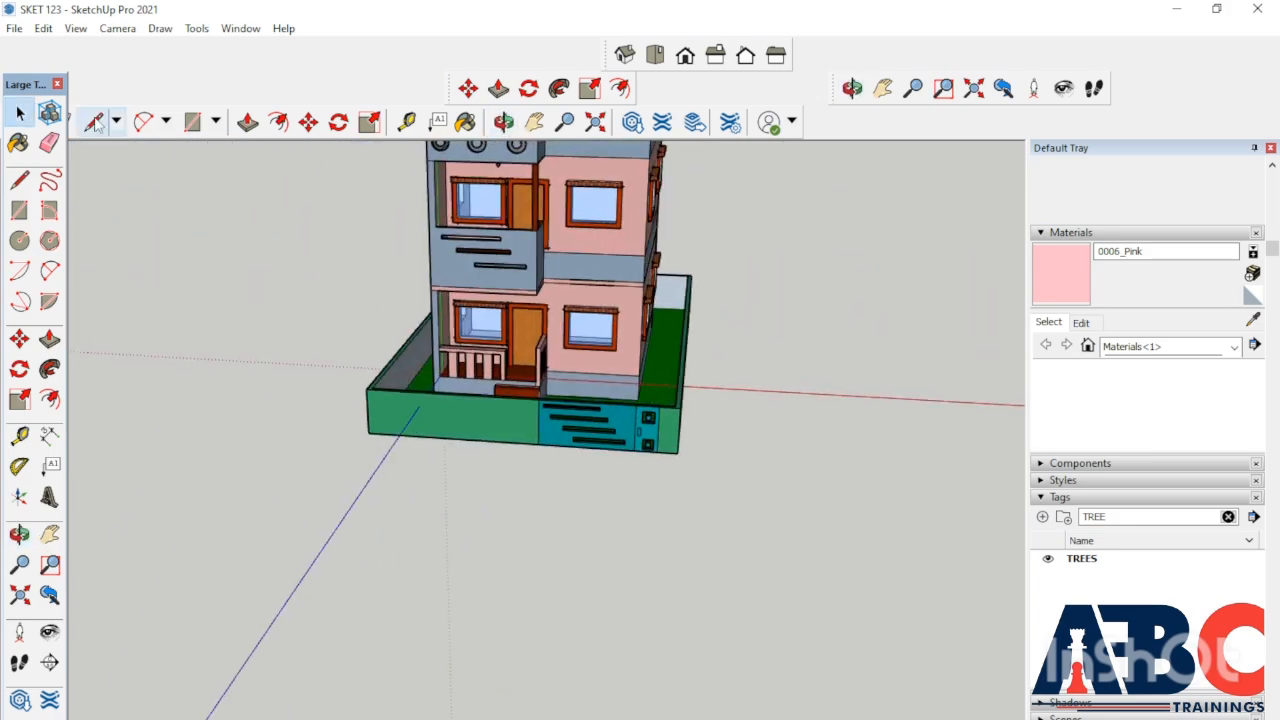
pyautogui.click(634, 450)
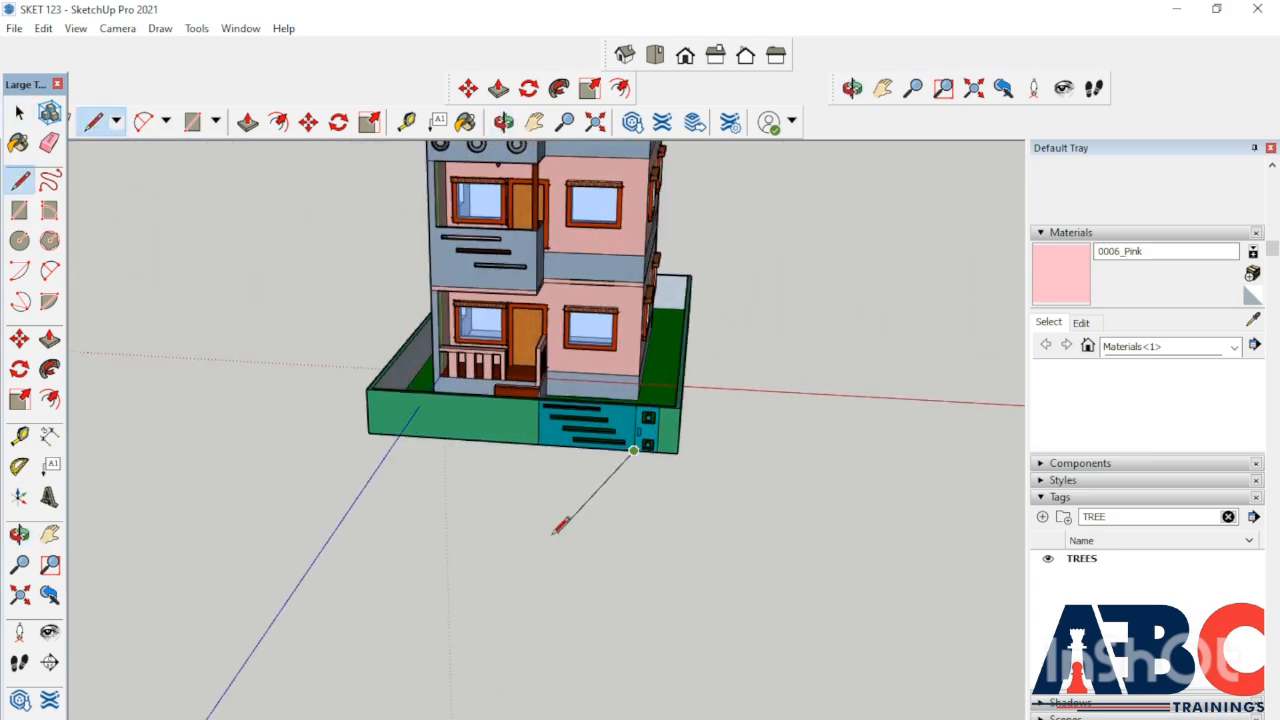
pyautogui.click(602, 635)
pyautogui.press('space')
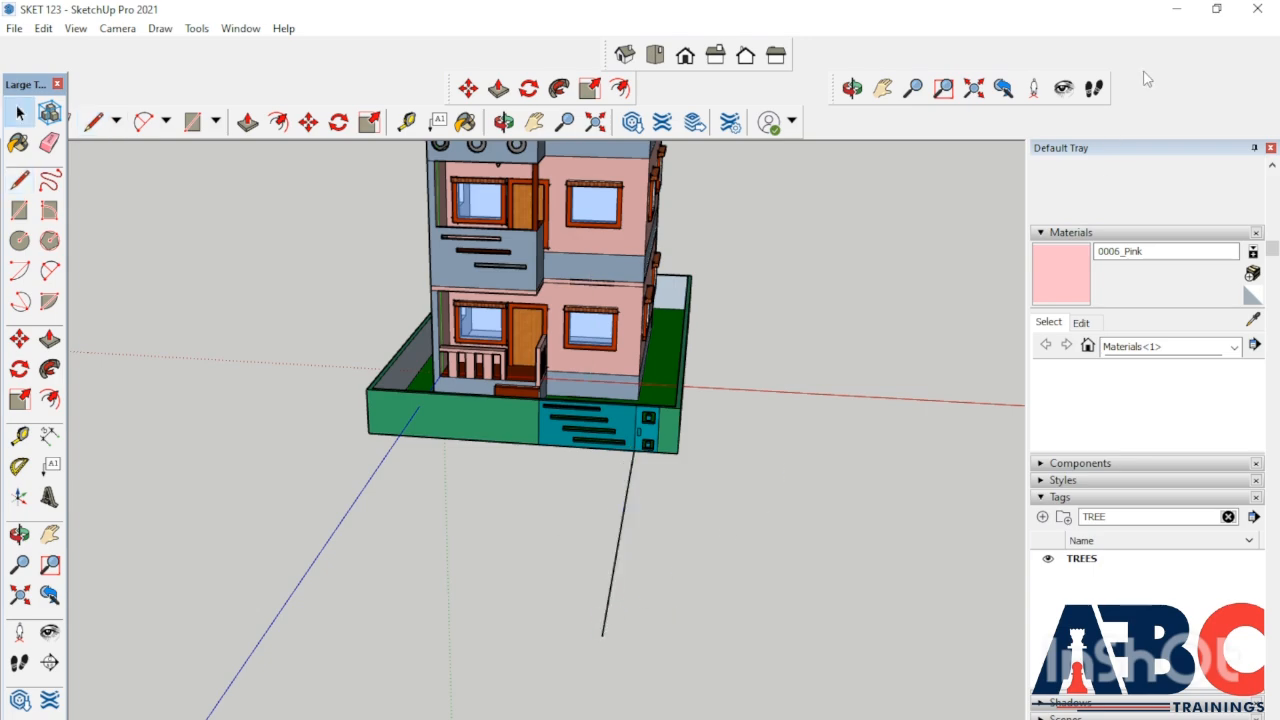
# Lower the view towards the ground in front of the house and walk towards the gate with the Walk tool.
pyautogui.click(1094, 88)
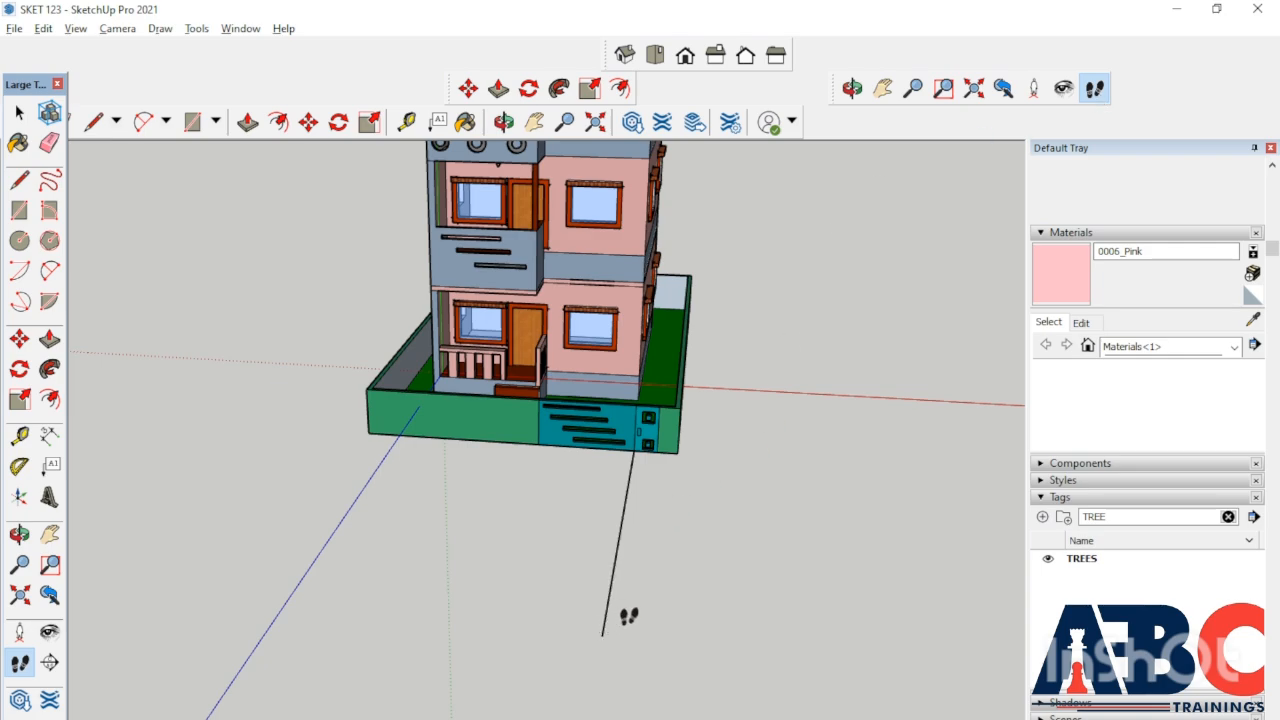
pyautogui.moveTo(629, 616); pyautogui.dragTo(614, 516, button='middle')
pyautogui.scroll(-5, 616, 518)
pyautogui.moveTo(694, 578); pyautogui.dragTo(669, 483, button='middle')
pyautogui.scroll(-2, 674, 510)
pyautogui.scroll(5, 690, 650)
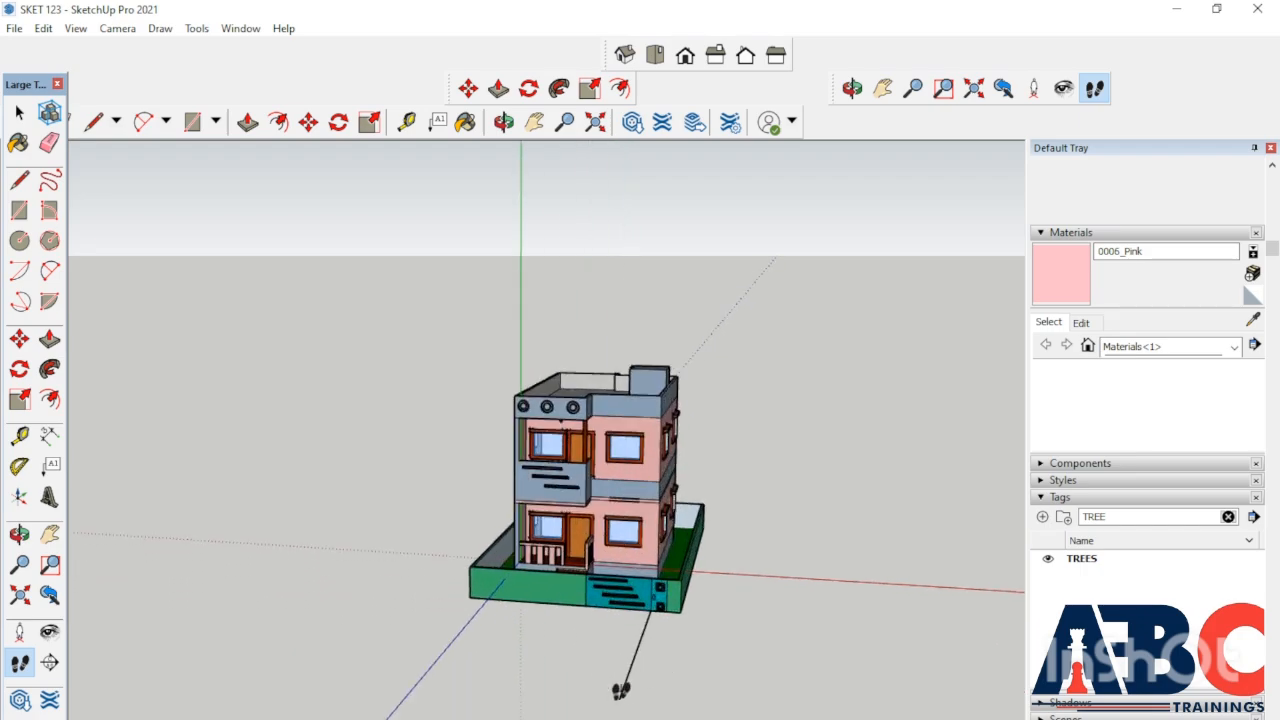
pyautogui.scroll(3, 620, 690)
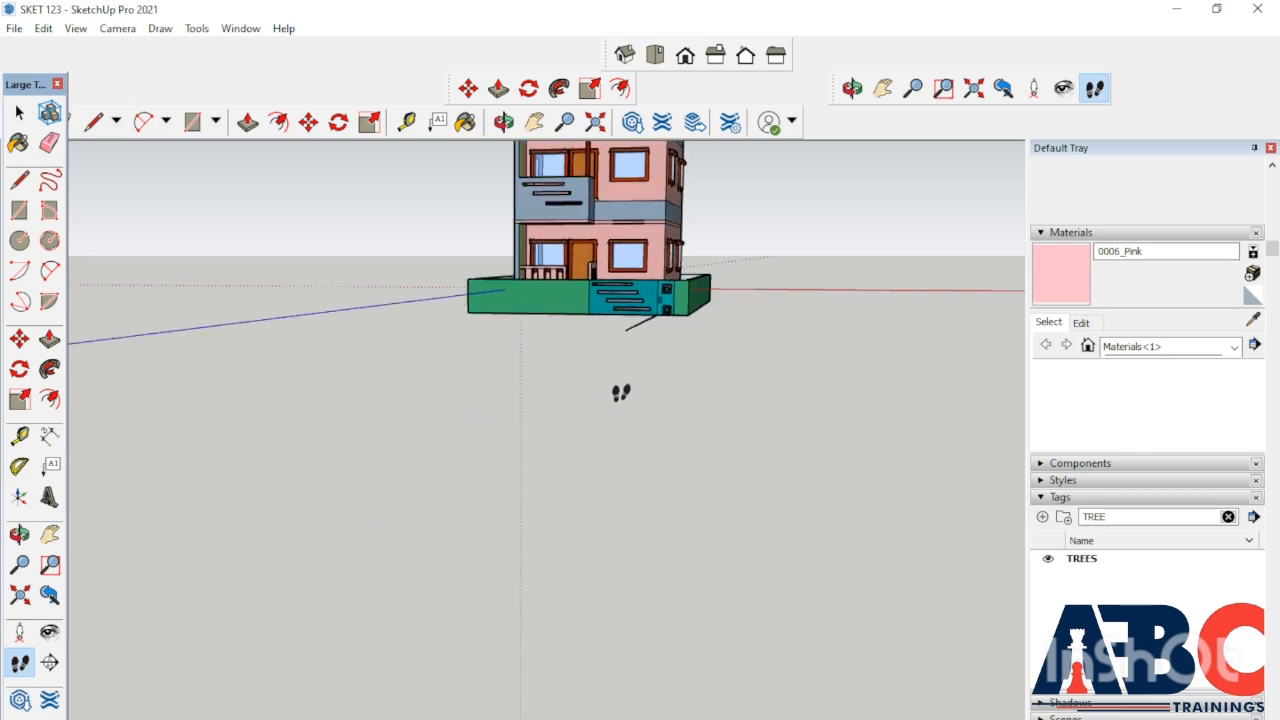
pyautogui.moveTo(621, 392)
pyautogui.mouseDown()
pyautogui.moveTo(637, 325)
pyautogui.moveTo(610, 334)
pyautogui.moveTo(615, 376)
pyautogui.mouseUp()
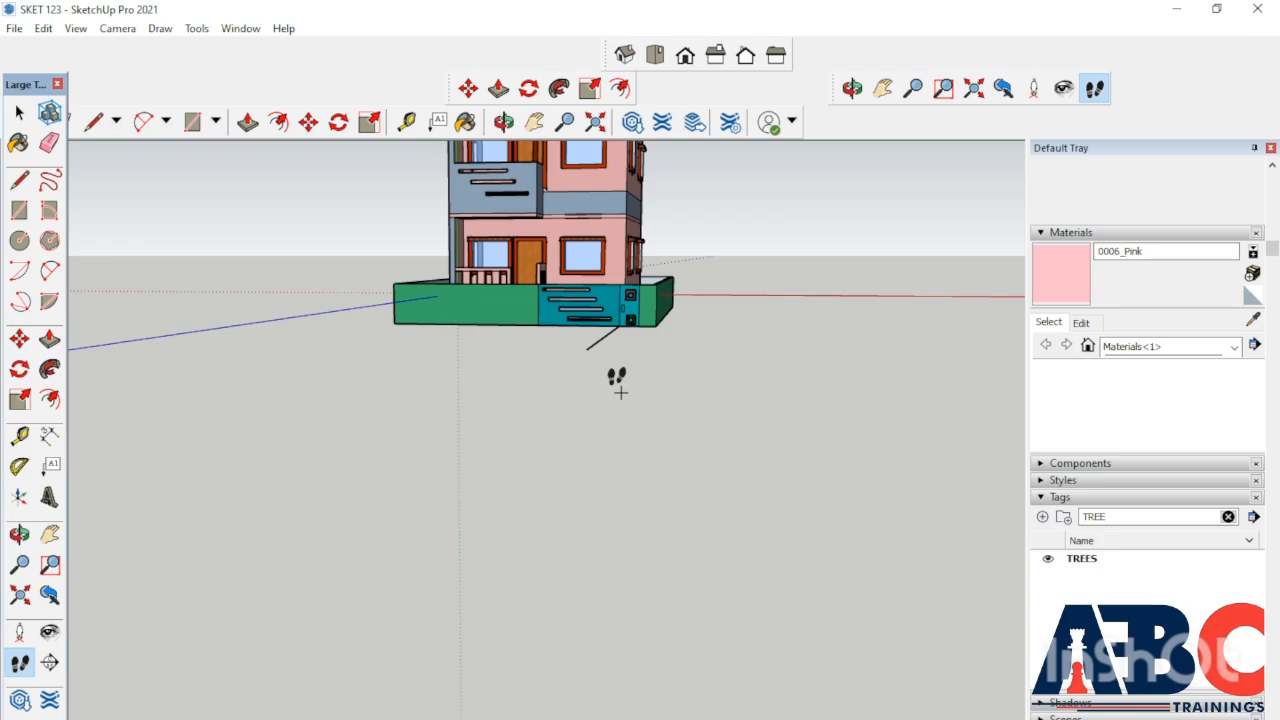
pyautogui.moveTo(617, 377); pyautogui.dragTo(617, 291)
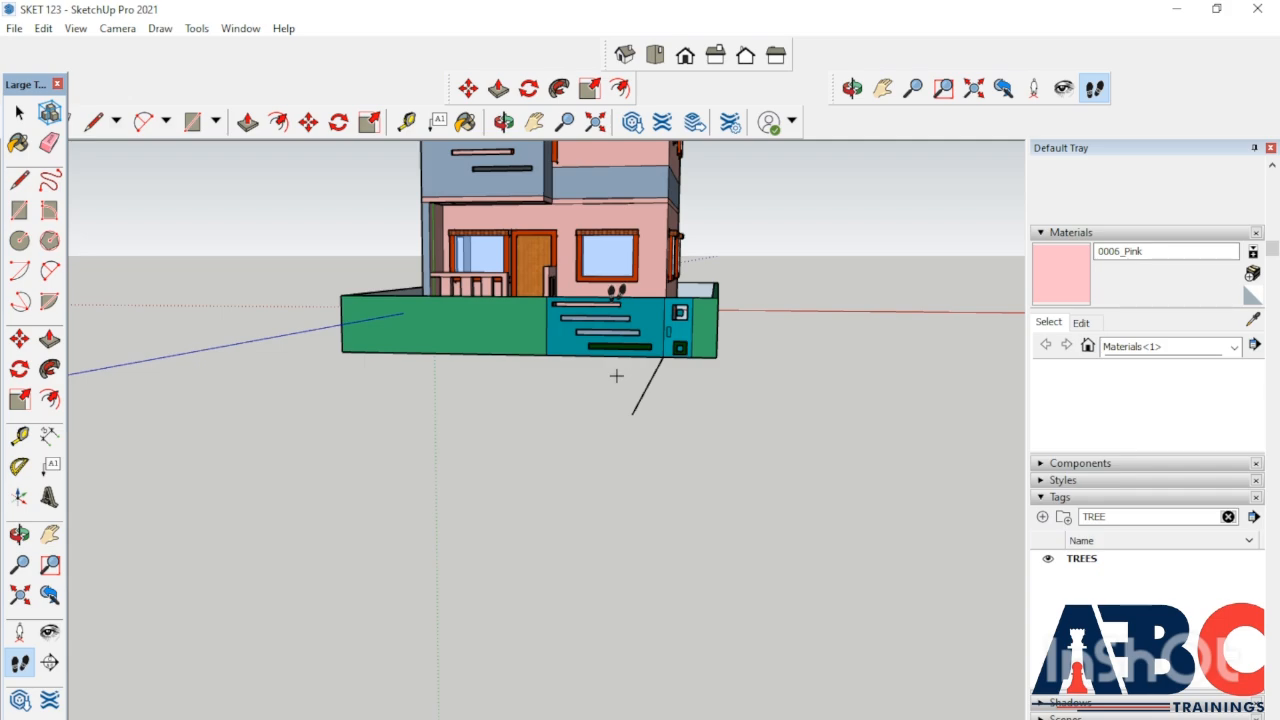
pyautogui.moveTo(647, 364); pyautogui.dragTo(632, 338)
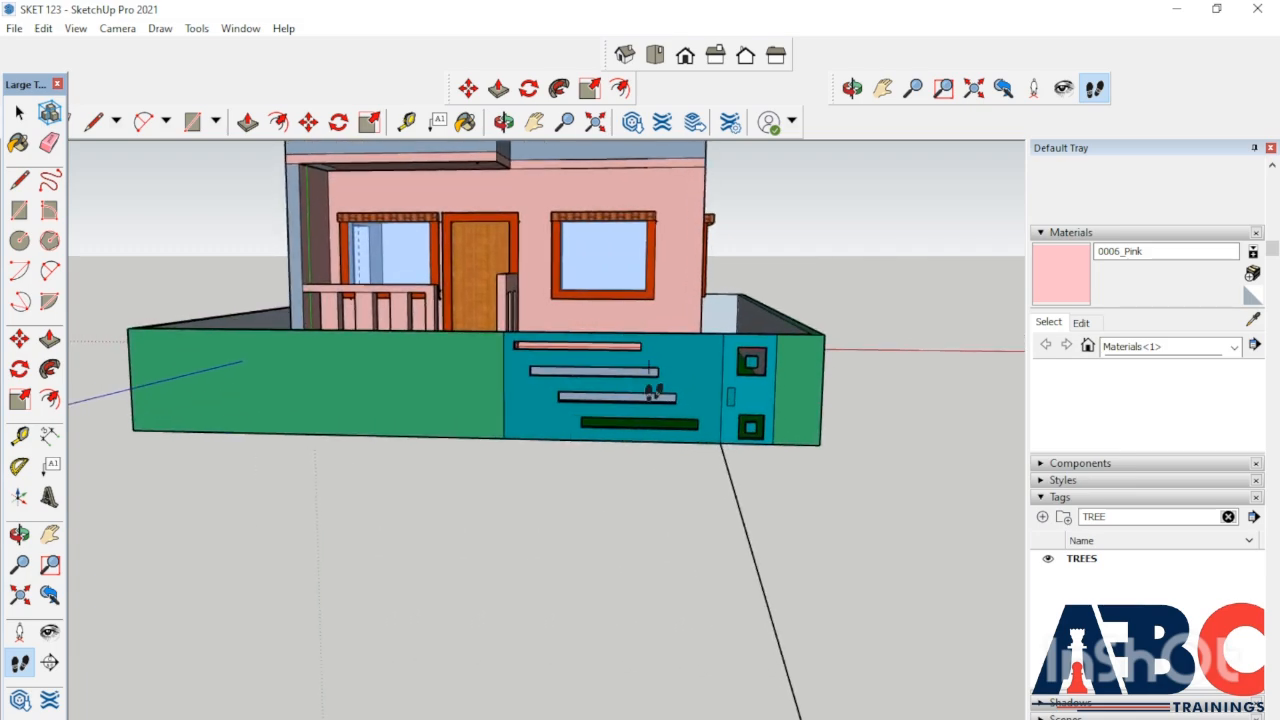
# Raise the camera vertically to roof level in front of the house with the Walk tool.
pyautogui.moveTo(663, 423); pyautogui.dragTo(662, 421)
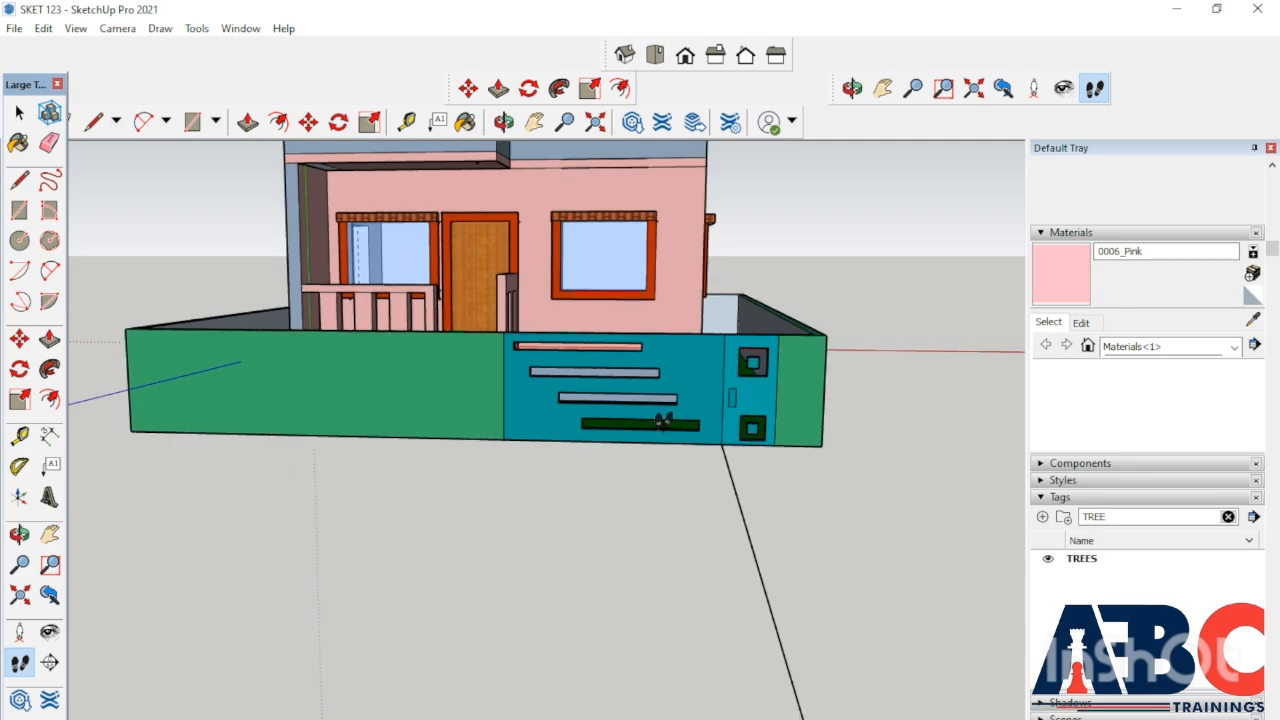
pyautogui.moveTo(663, 422)
pyautogui.mouseDown()
pyautogui.moveTo(654, 349)
pyautogui.moveTo(659, 421)
pyautogui.mouseUp()
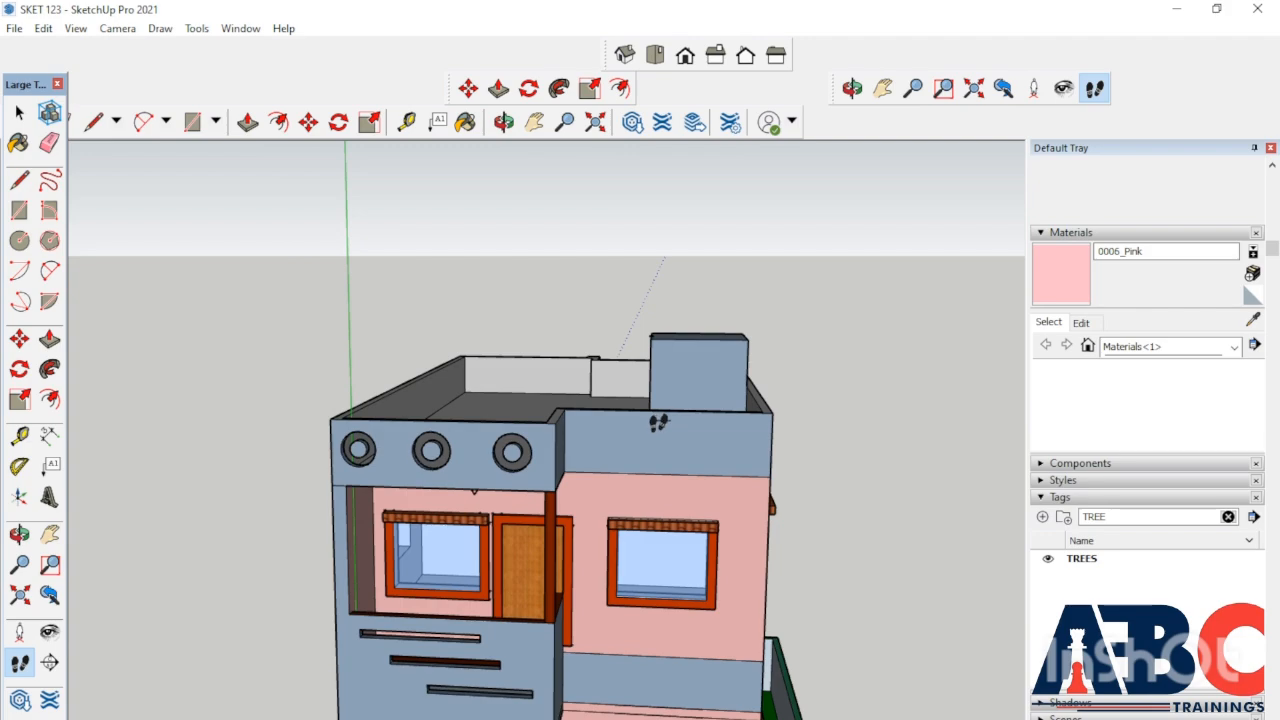
# Lower the camera from roof level to the gate and walk forward into the house with the Walk tool.
pyautogui.keyDown('shift'); pyautogui.moveTo(659, 421); pyautogui.dragTo(656, 423); pyautogui.keyUp('shift')
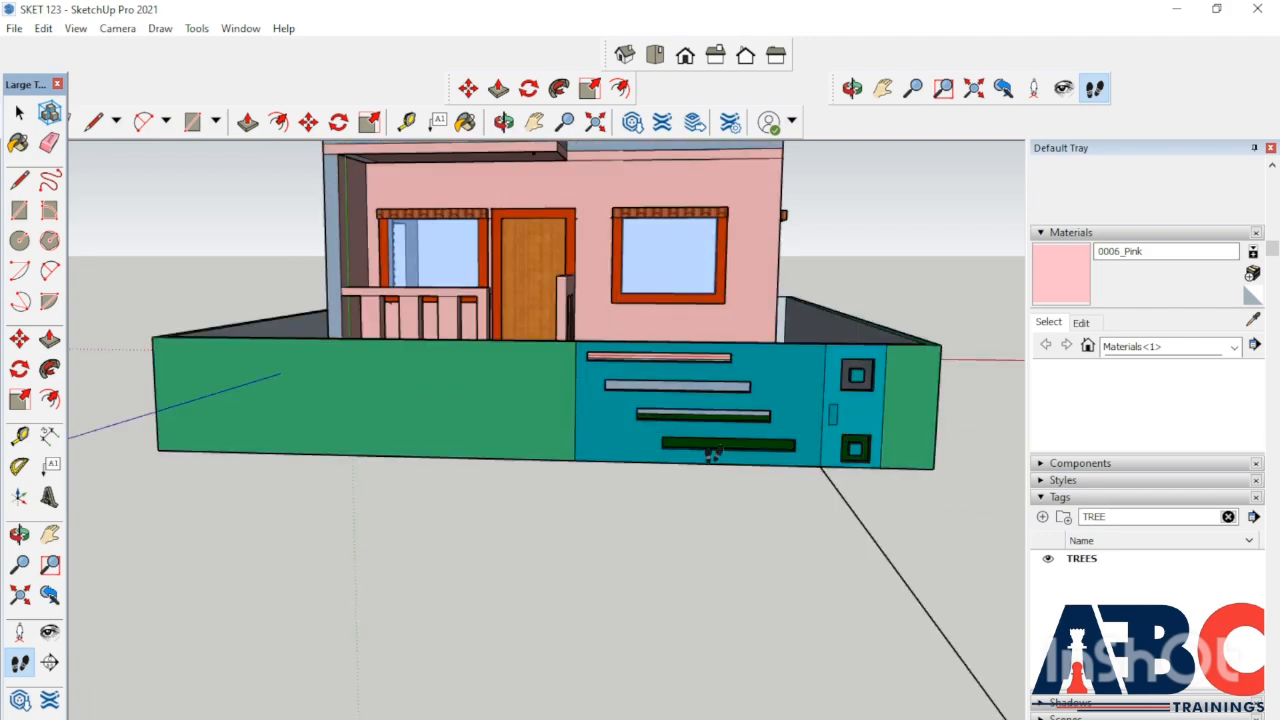
pyautogui.moveTo(726, 508); pyautogui.dragTo(809, 462)
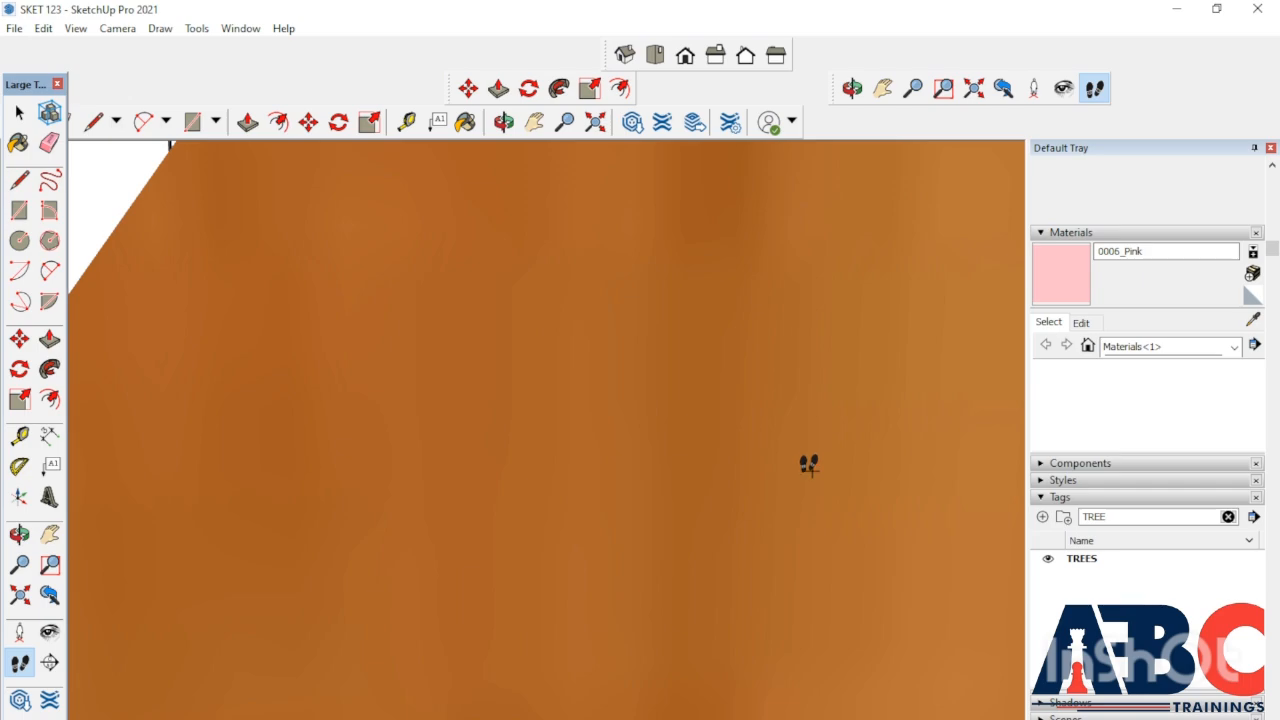
pyautogui.scroll(-3, 808, 463)
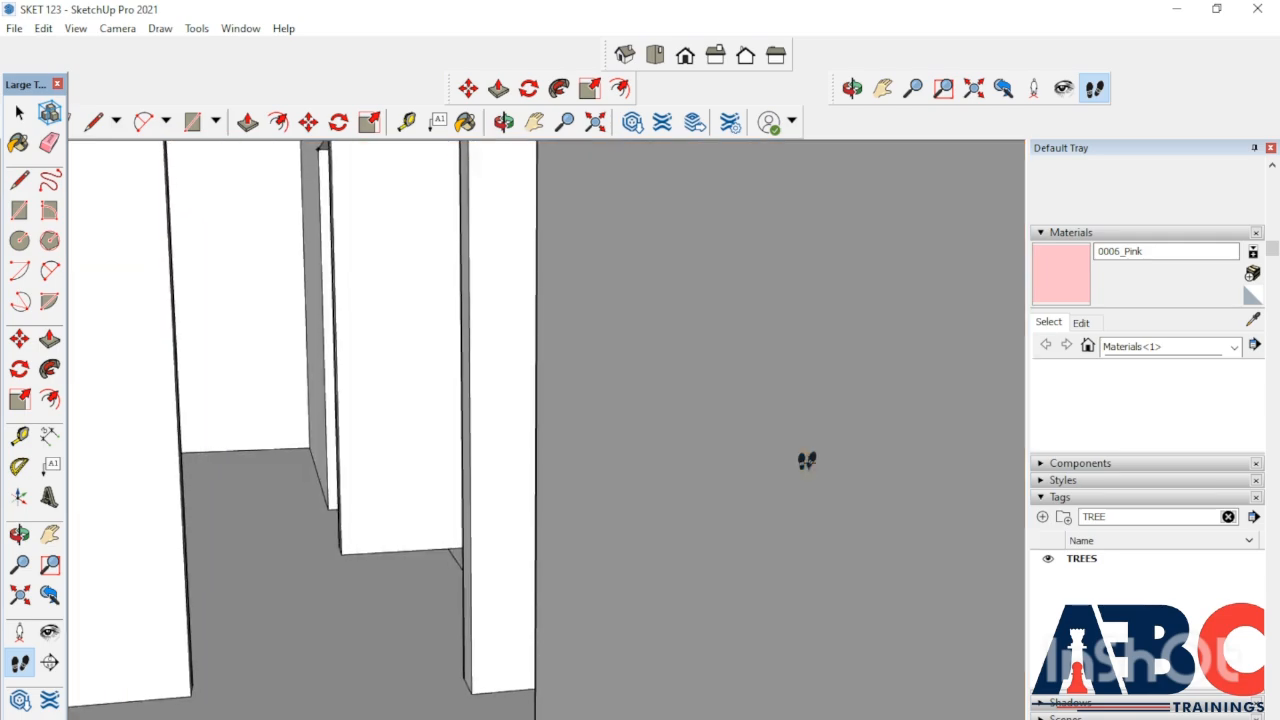
# Walk through the interior rooms and turn the view towards the window overlooking the front railing.
pyautogui.moveTo(803, 459); pyautogui.dragTo(510, 499)
pyautogui.moveTo(510, 498); pyautogui.dragTo(996, 535)
pyautogui.moveTo(778, 518); pyautogui.dragTo(780, 562)
pyautogui.moveTo(590, 554); pyautogui.dragTo(690, 609)
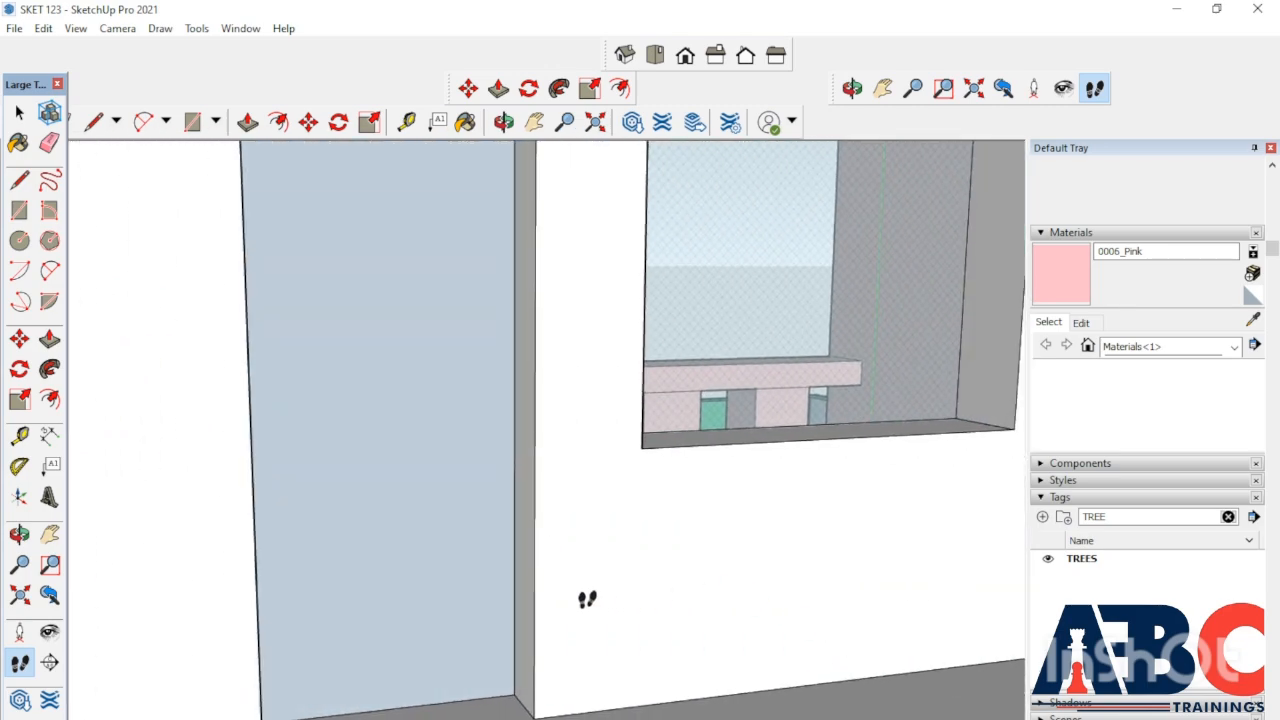
# Walk from the interior room out to the front porch beside the railing and the orange door frame.
pyautogui.moveTo(587, 599); pyautogui.dragTo(482, 538)
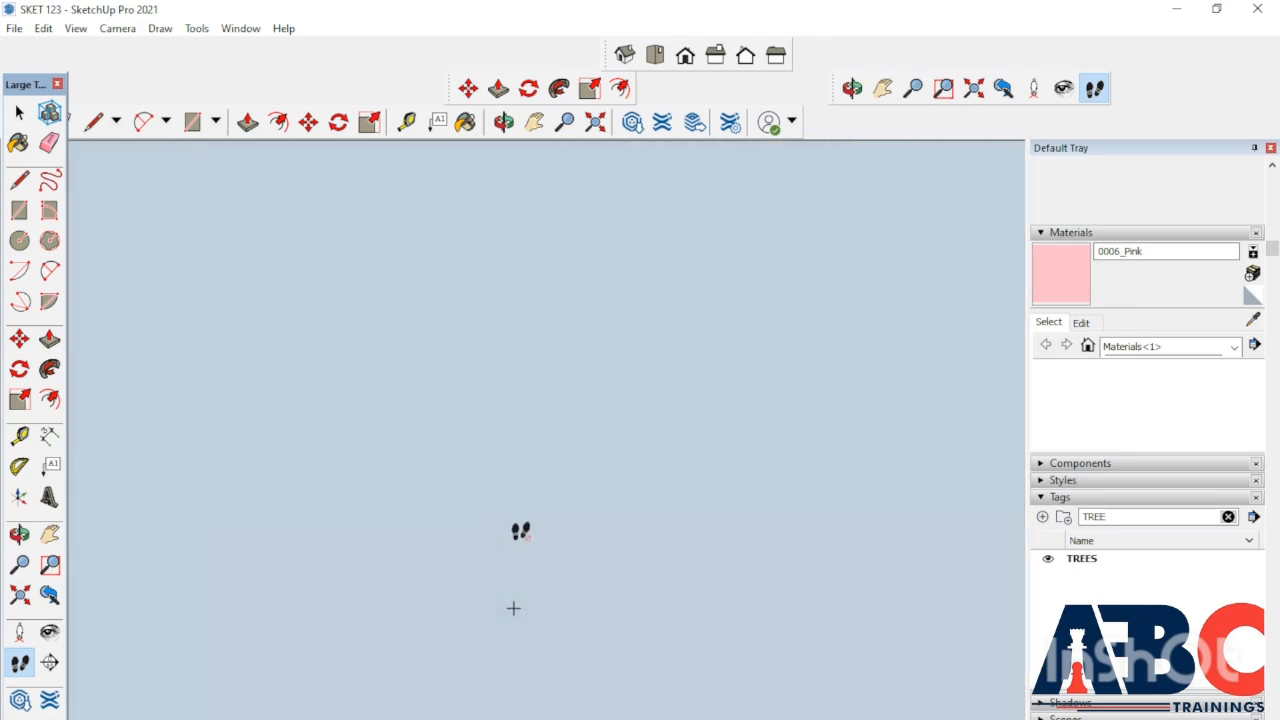
pyautogui.moveTo(521, 531); pyautogui.dragTo(914, 553)
pyautogui.moveTo(598, 548); pyautogui.dragTo(694, 586)
pyautogui.moveTo(562, 608); pyautogui.dragTo(513, 620)
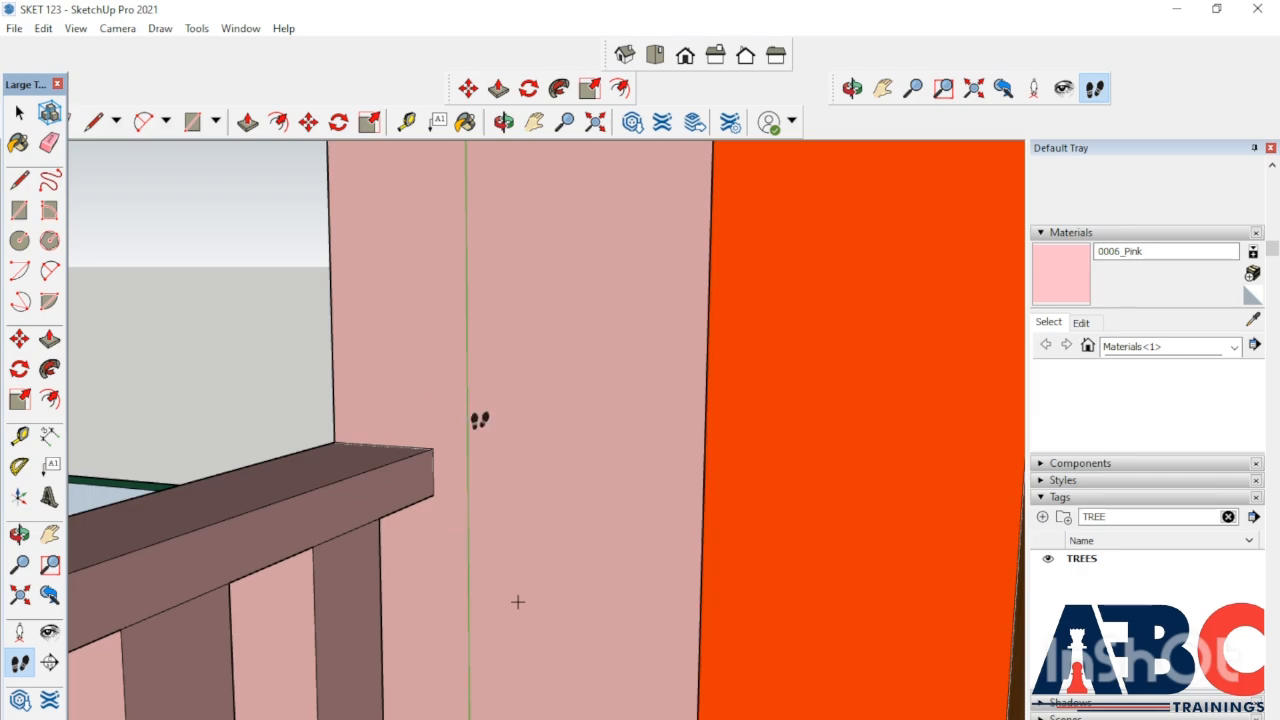
# Switch the camera to Parallel Projection and view the whole house from the side at a distance.
pyautogui.click(112, 29)
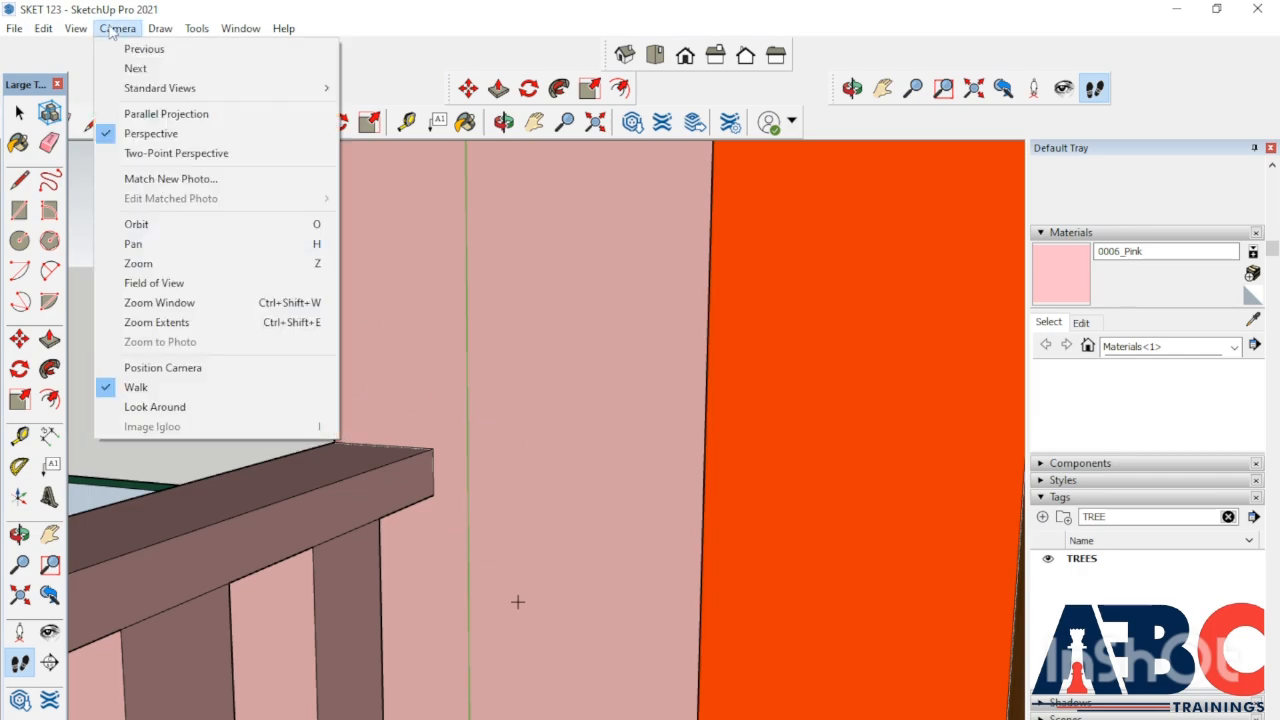
pyautogui.click(152, 134)
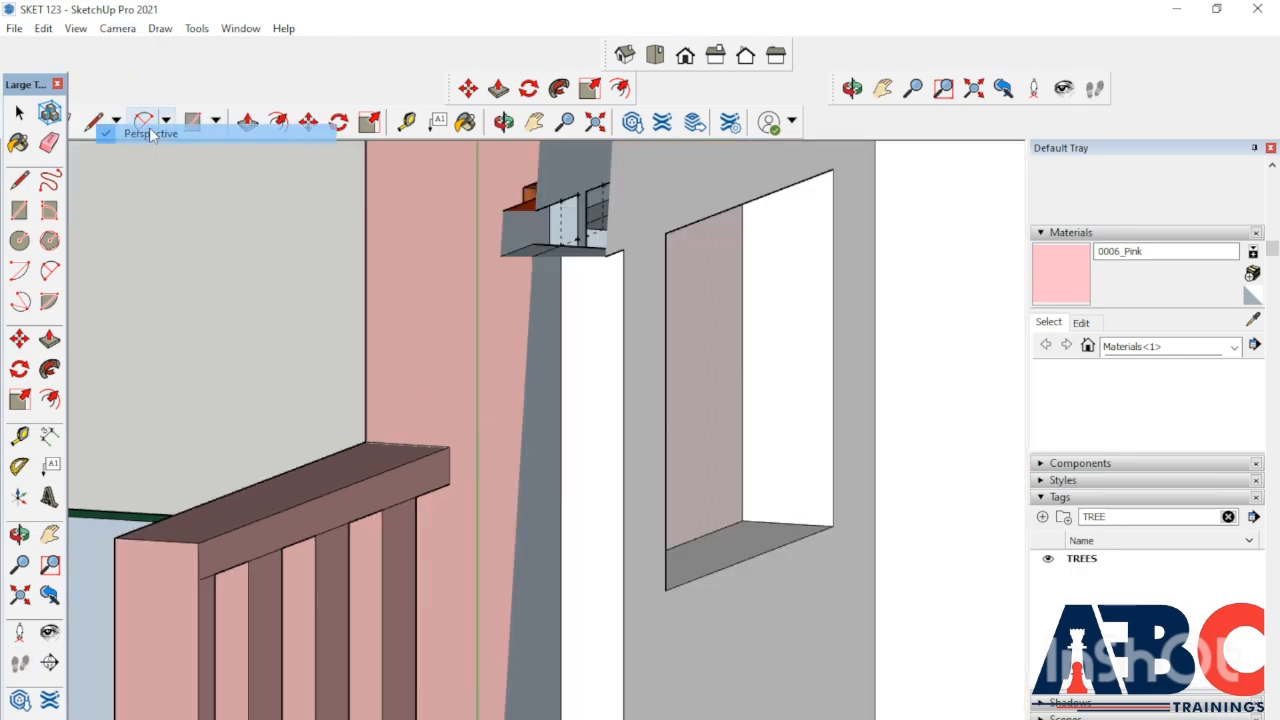
pyautogui.moveTo(497, 450); pyautogui.dragTo(527, 510)
pyautogui.scroll(-10, 520, 460)
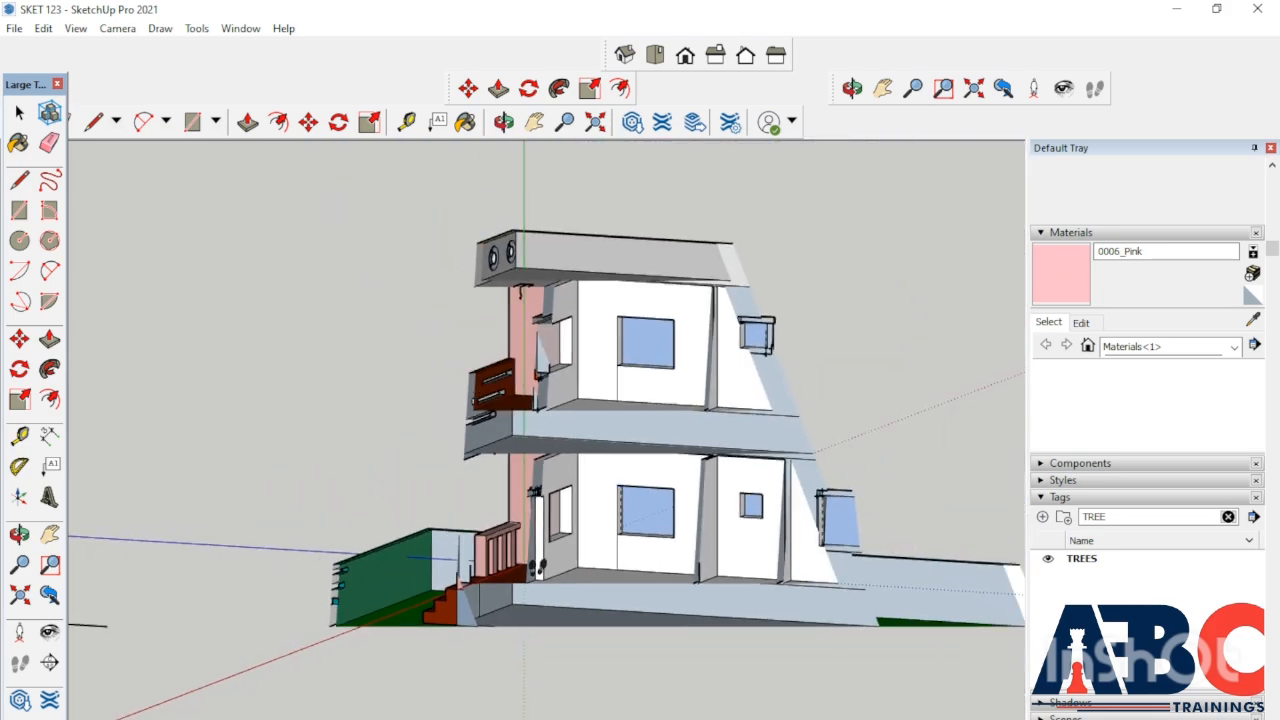
pyautogui.press('space')
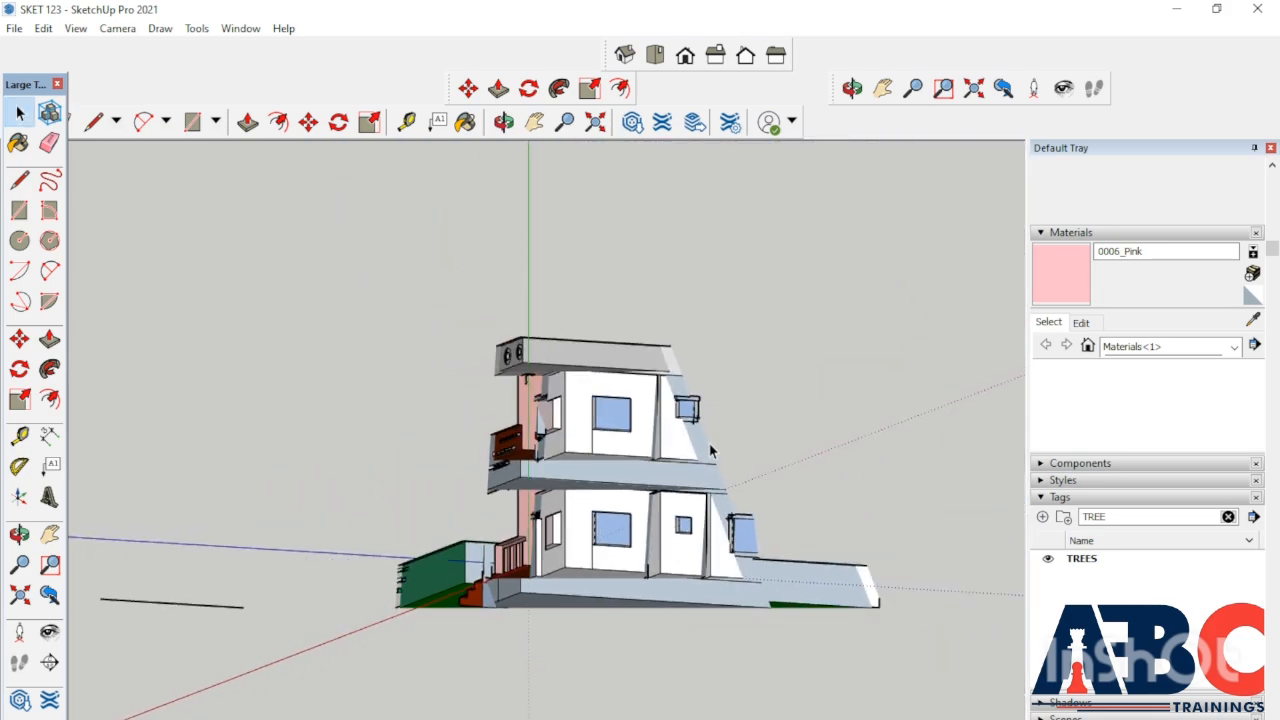
pyautogui.moveTo(620, 490); pyautogui.dragTo(730, 390, button='middle')
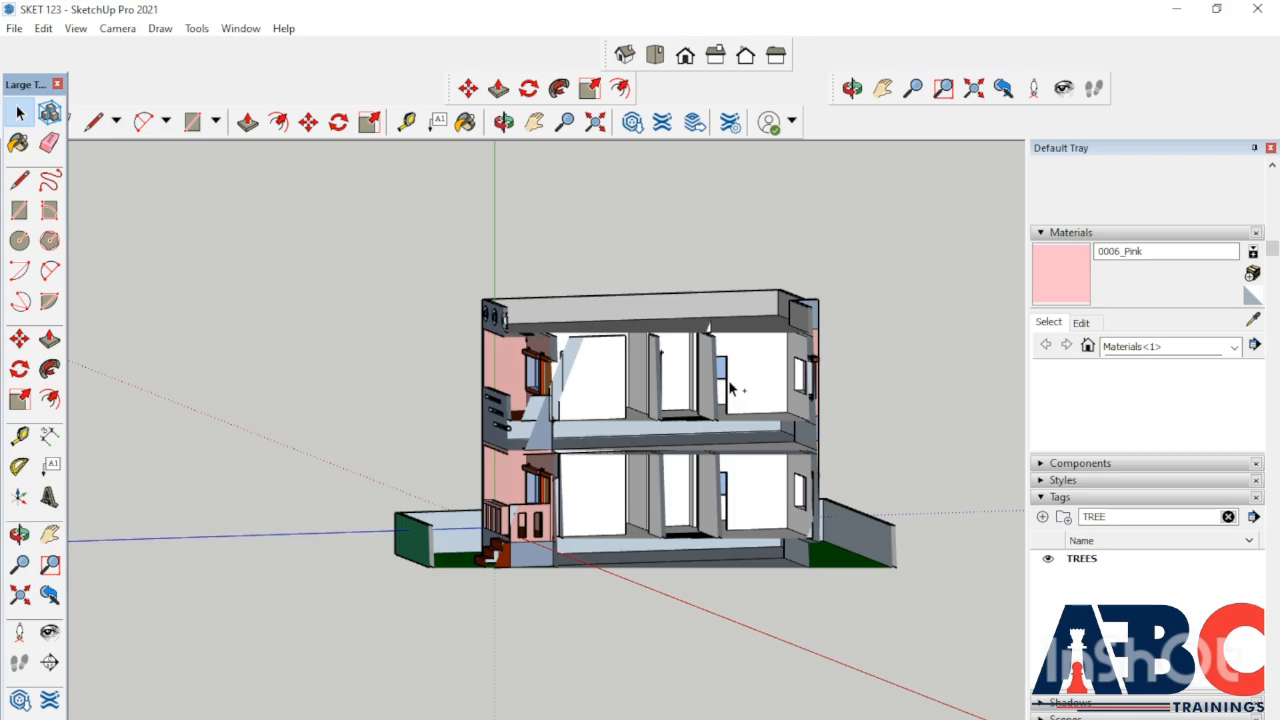
pyautogui.scroll(-5, 687, 435)
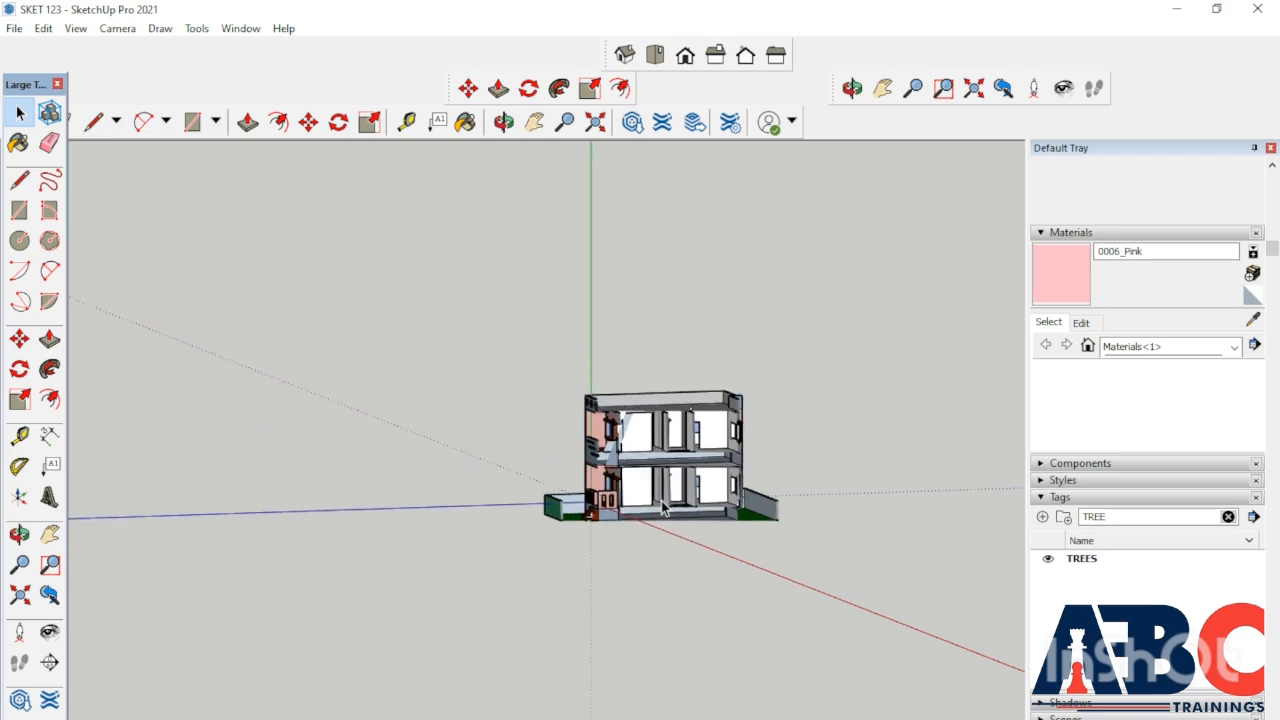
pyautogui.moveTo(674, 557); pyautogui.dragTo(577, 680, button='middle')
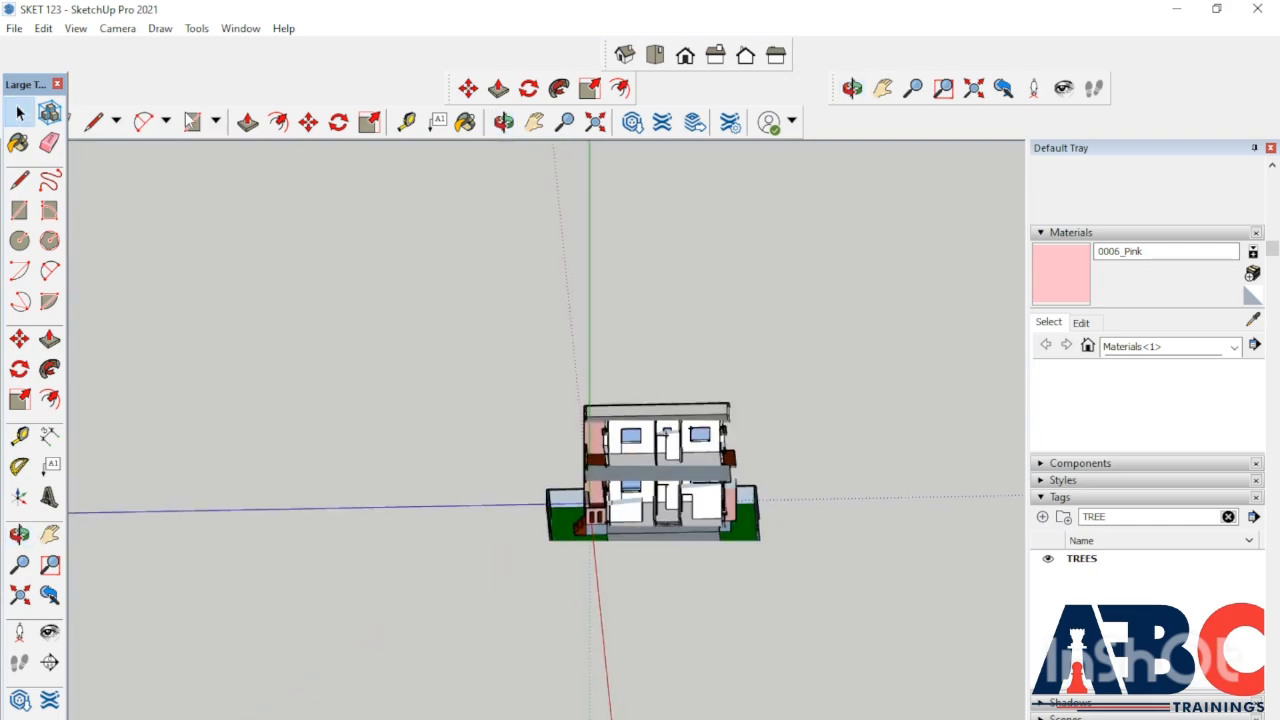
pyautogui.click(14, 30)
pyautogui.click(50, 49)
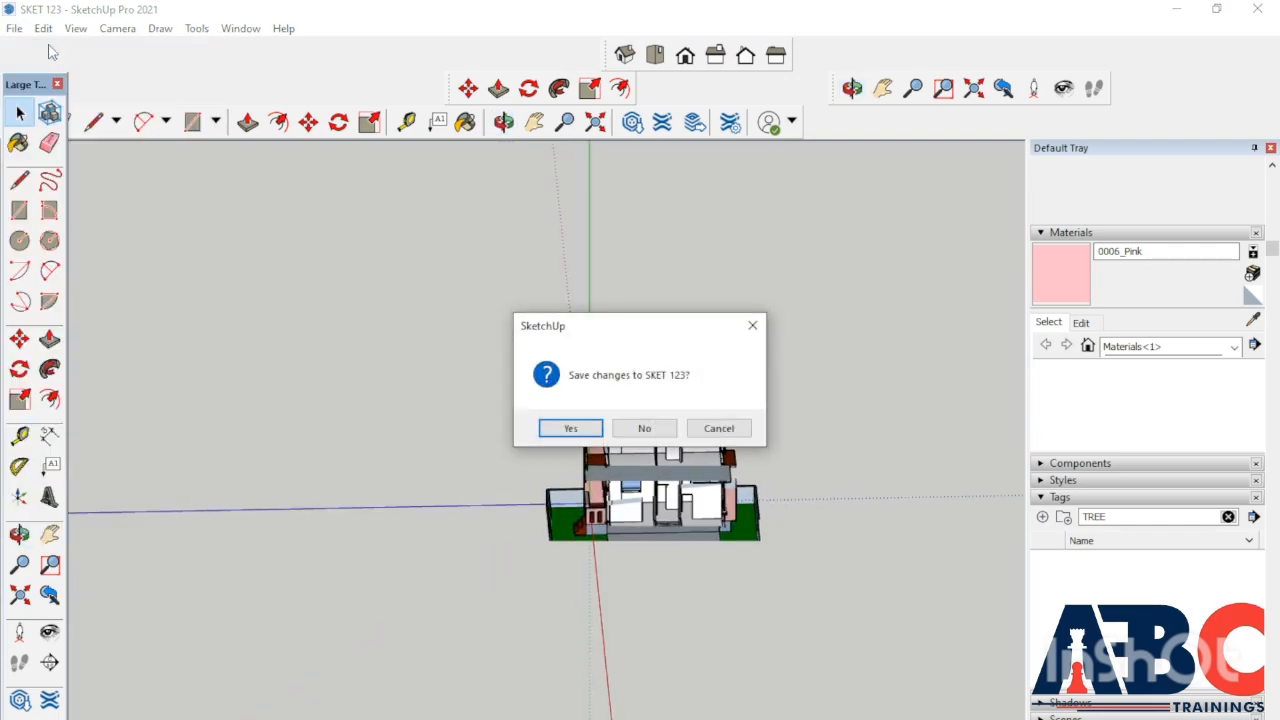
pyautogui.click(738, 431)
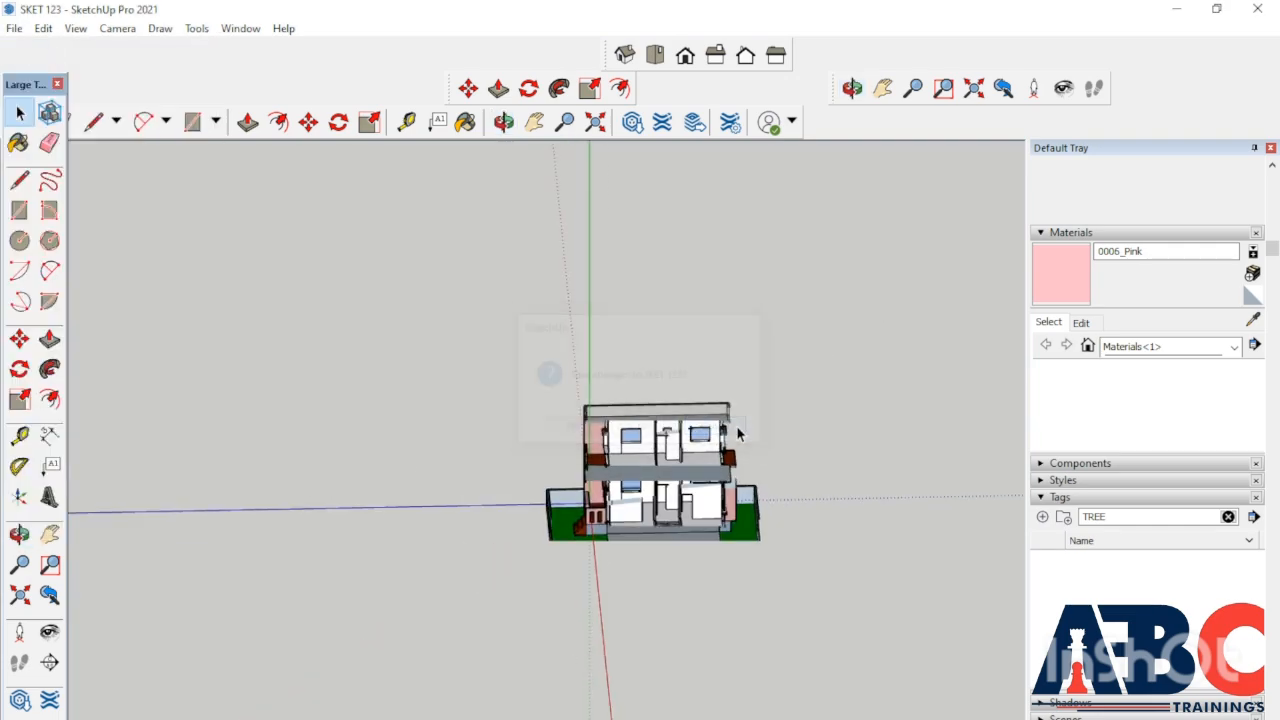
# Reopen the SKET 123 model file from Local Disk (C:), repeating the opening once.
pyautogui.click(14, 28)
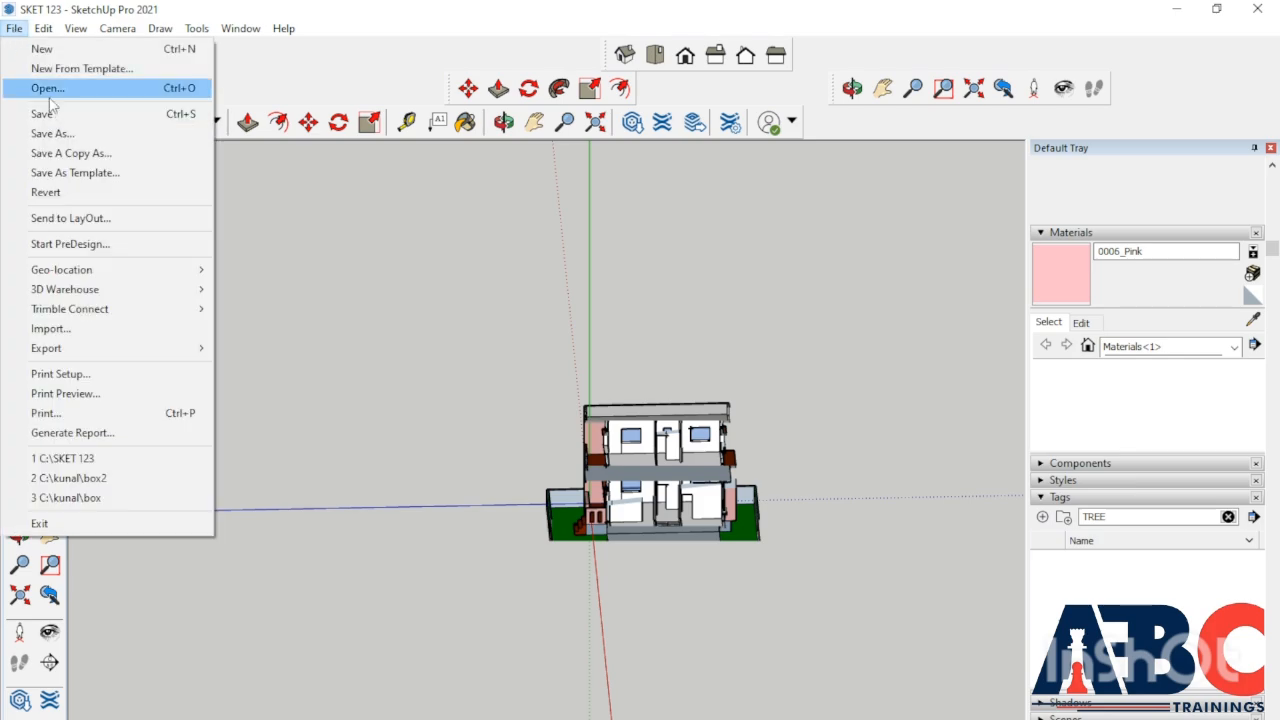
pyautogui.click(45, 86)
pyautogui.scroll(-2, 560, 450)
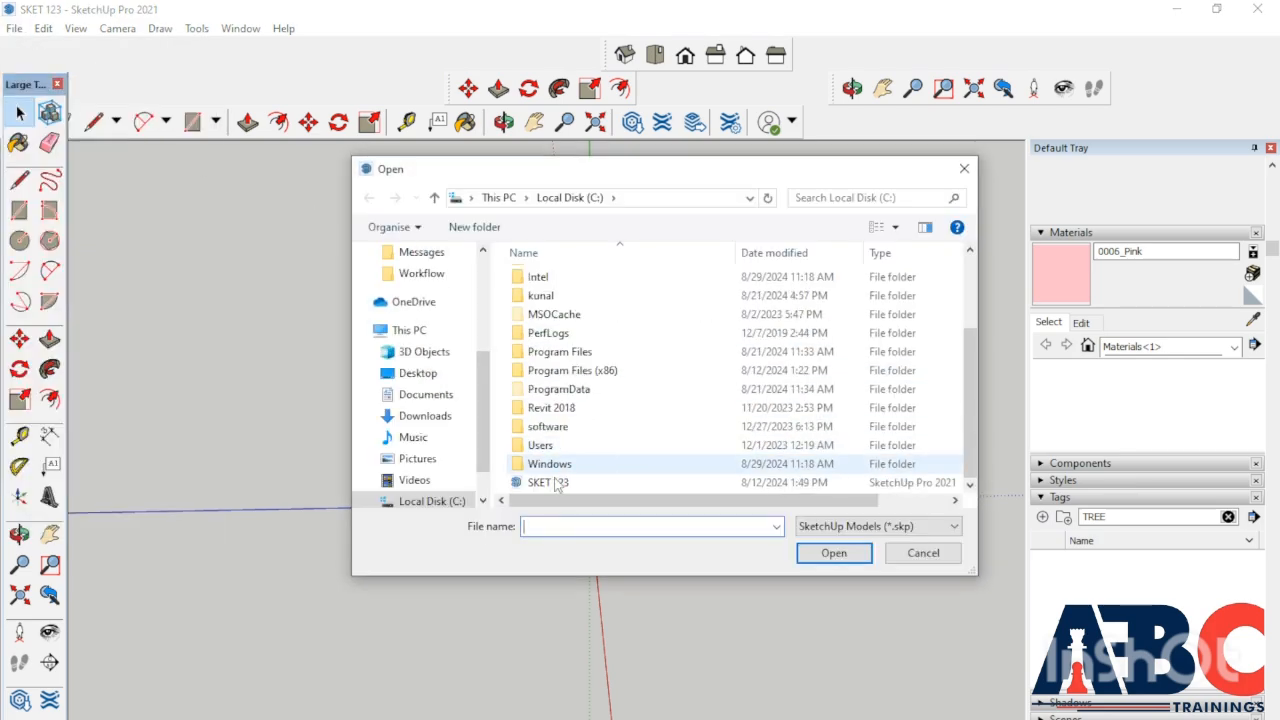
pyautogui.doubleClick(549, 480)
pyautogui.click(703, 431)
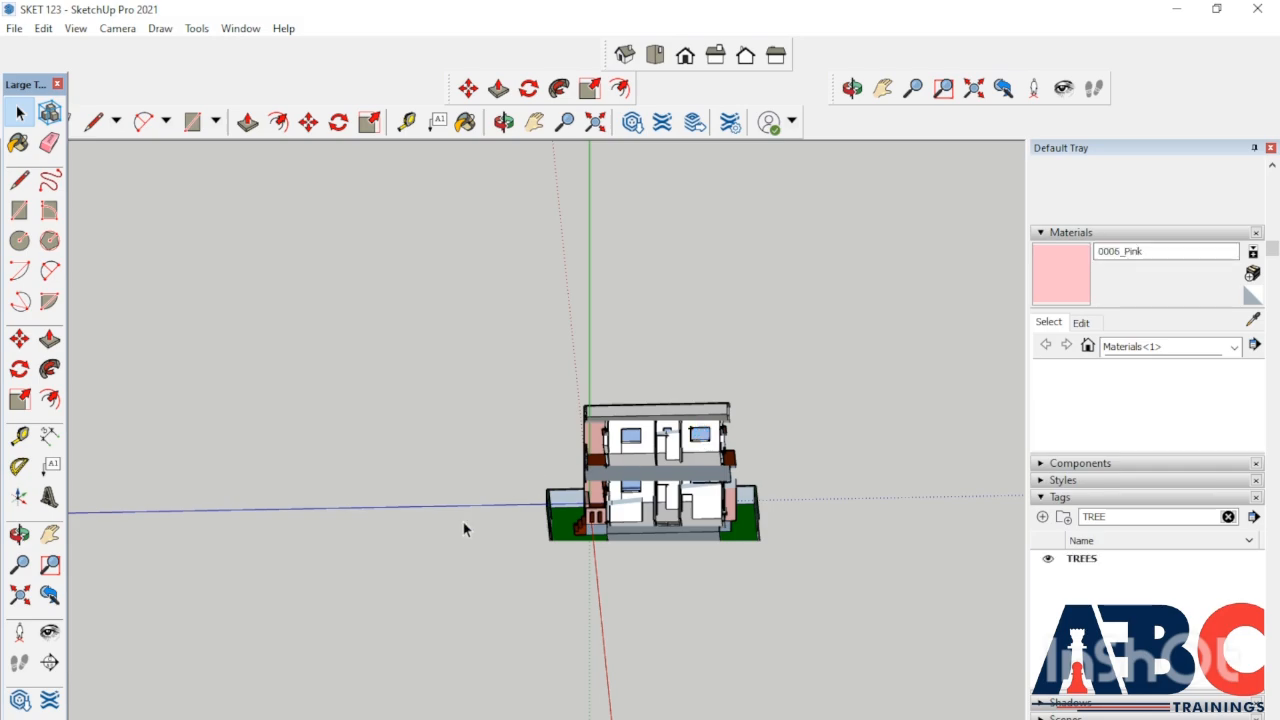
pyautogui.click(8, 30)
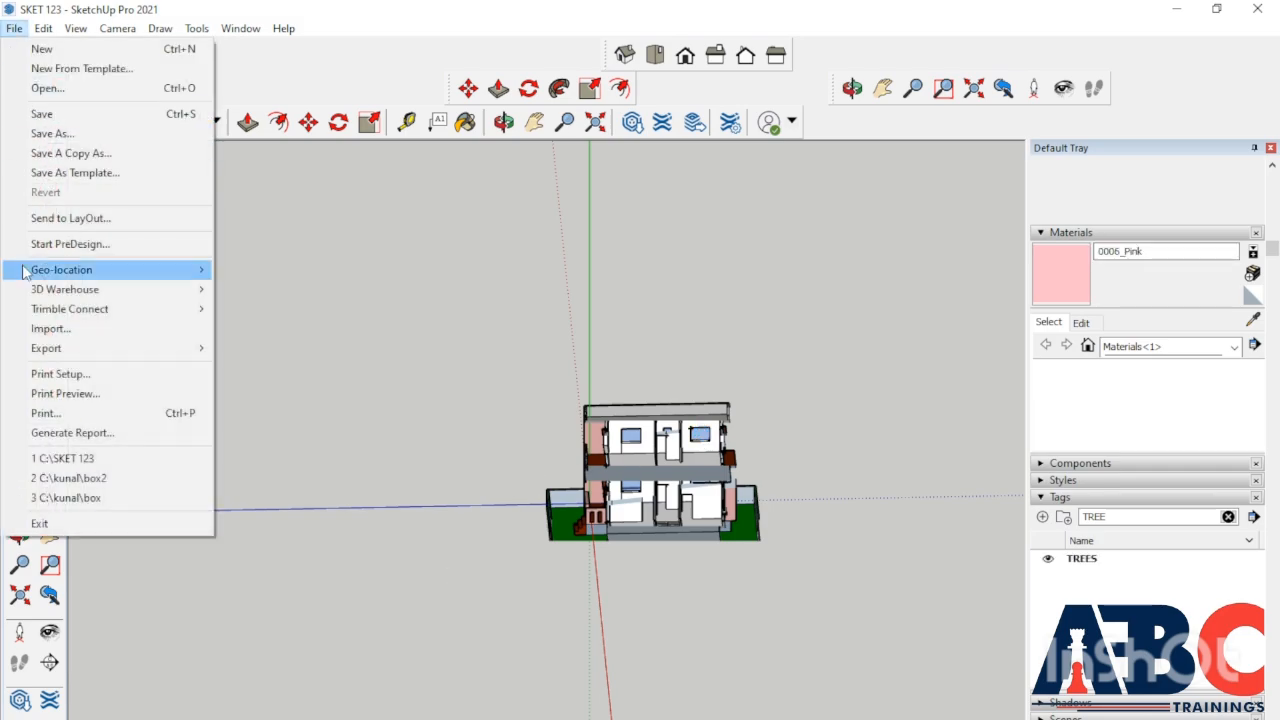
pyautogui.click(50, 88)
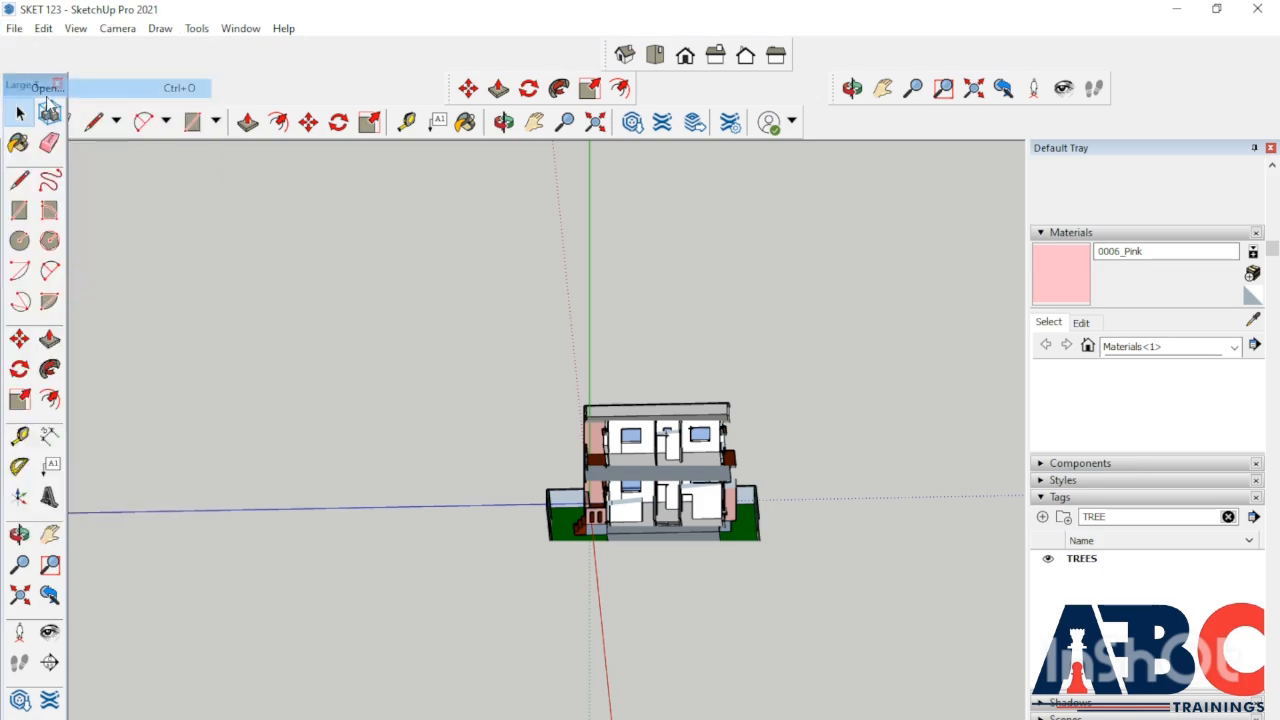
pyautogui.scroll(-2, 586, 420)
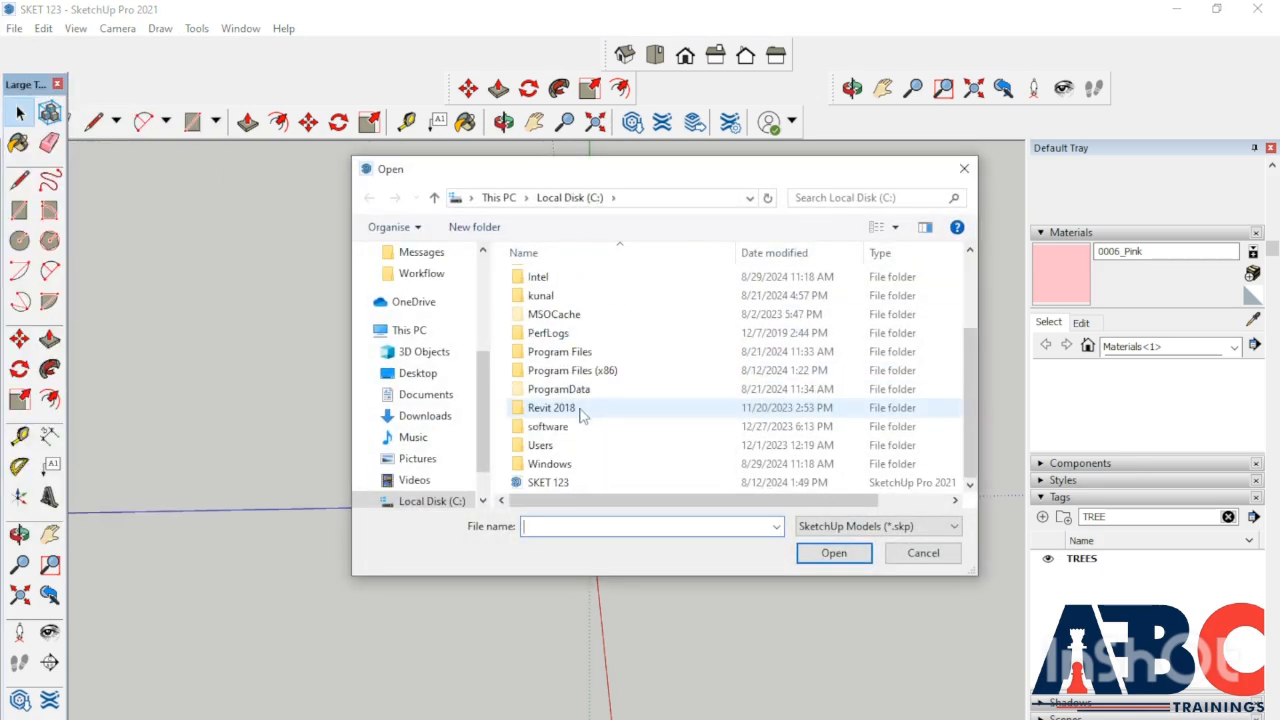
pyautogui.click(560, 483)
pyautogui.click(816, 558)
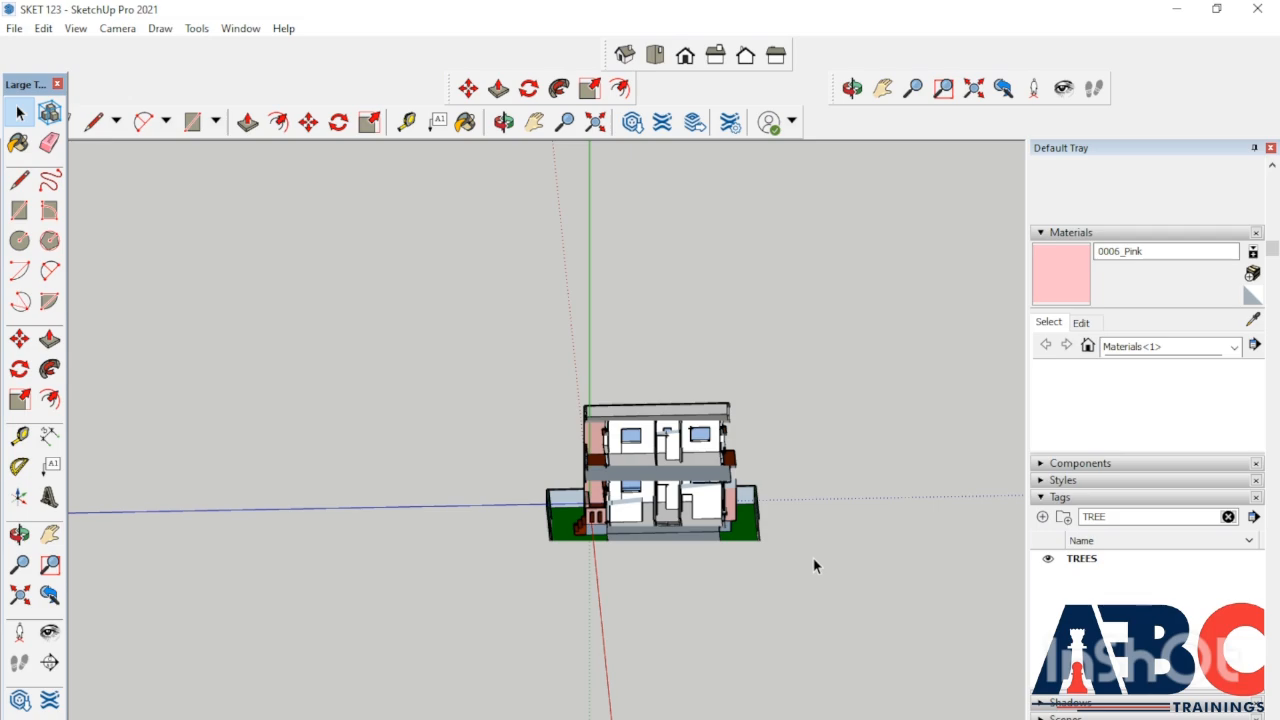
# Examine the display of the house model from above, from the front corner and from far away.
pyautogui.moveTo(668, 553); pyautogui.dragTo(793, 618, button='middle')
pyautogui.scroll(-2, 551, 549)
pyautogui.scroll(6, 514, 525)
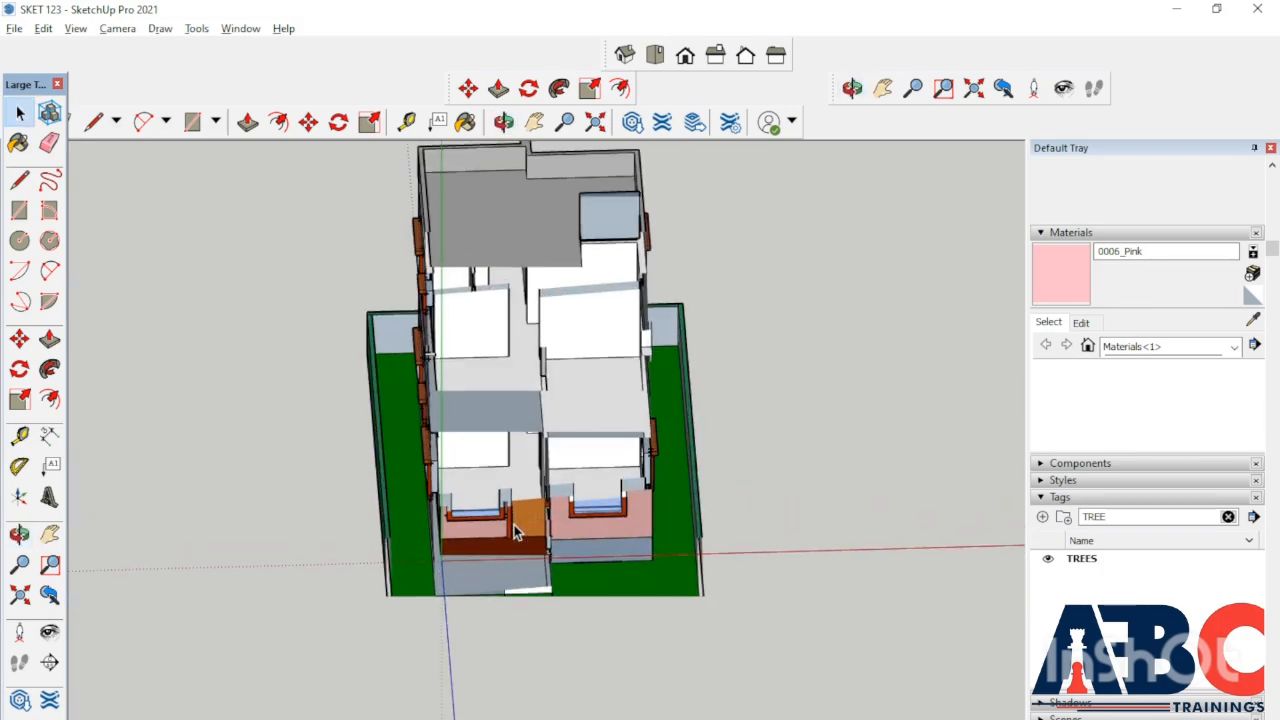
pyautogui.moveTo(514, 525); pyautogui.dragTo(446, 549, button='middle')
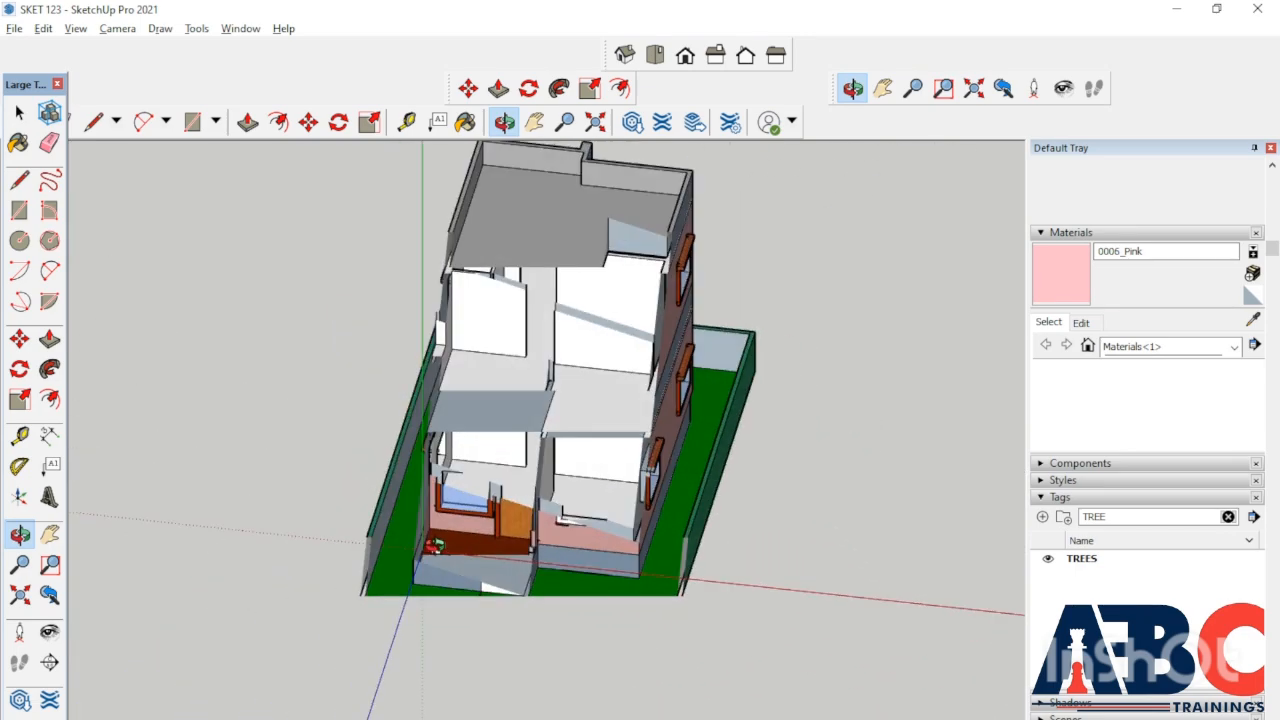
pyautogui.scroll(-2, 446, 549)
pyautogui.moveTo(489, 614); pyautogui.dragTo(374, 591, button='middle')
pyautogui.scroll(-4, 343, 560)
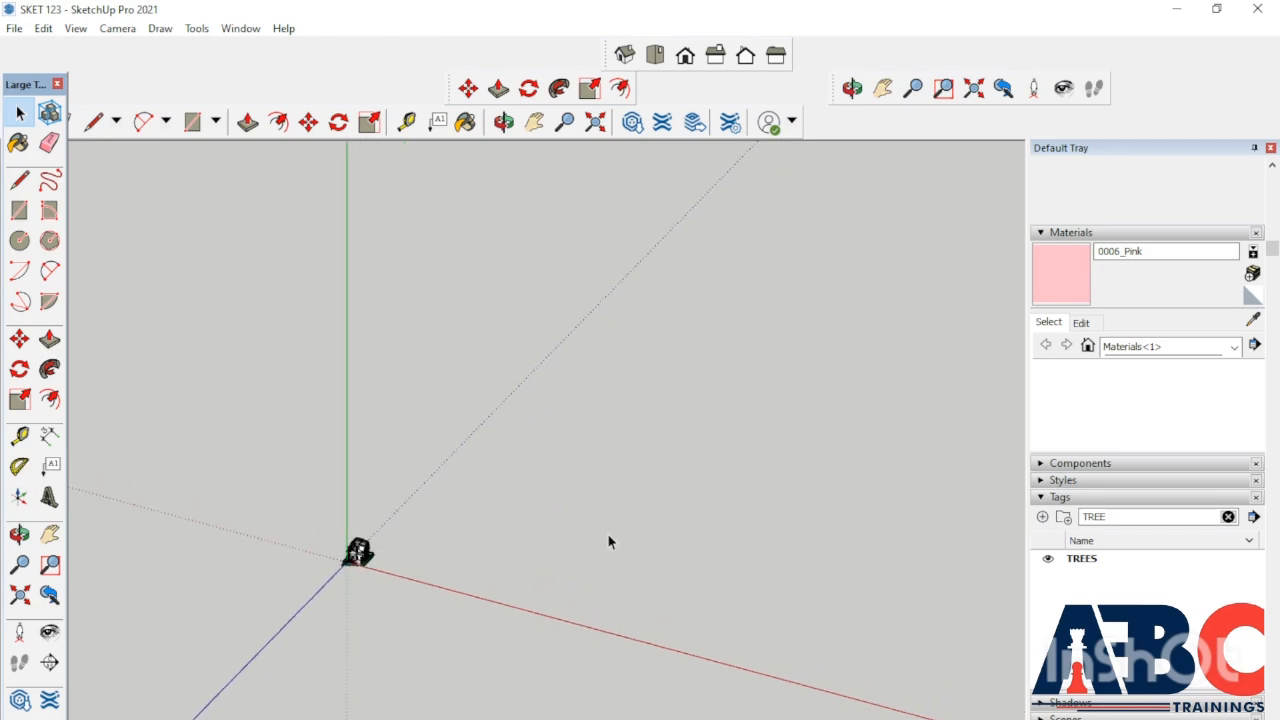
pyautogui.scroll(5, 618, 612)
pyautogui.scroll(1, 109, 562)
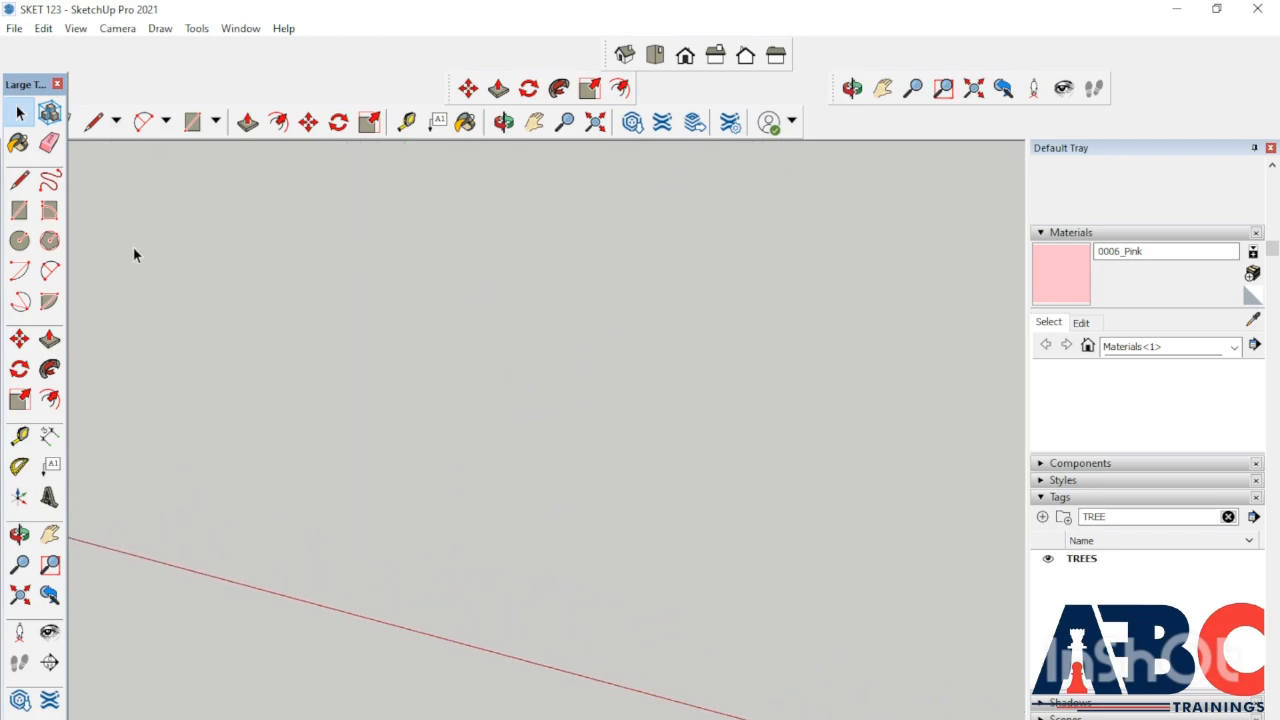
pyautogui.click(19, 210)
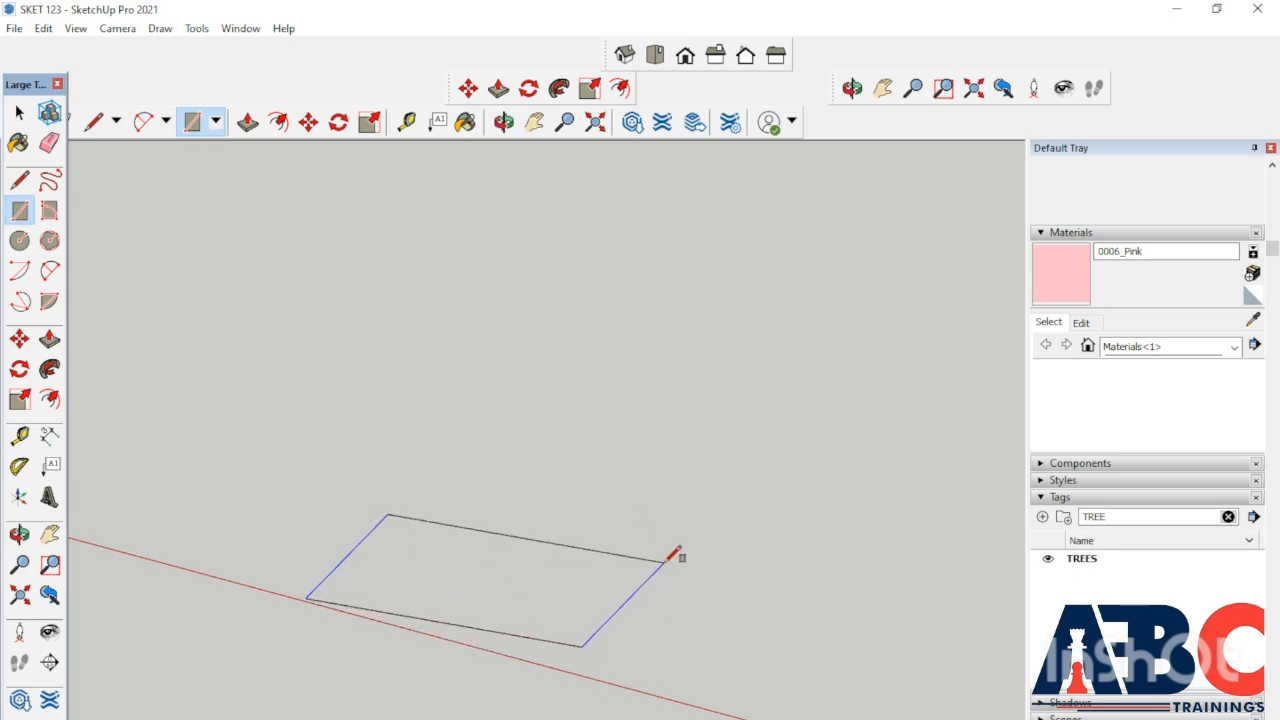
pyautogui.press('space')
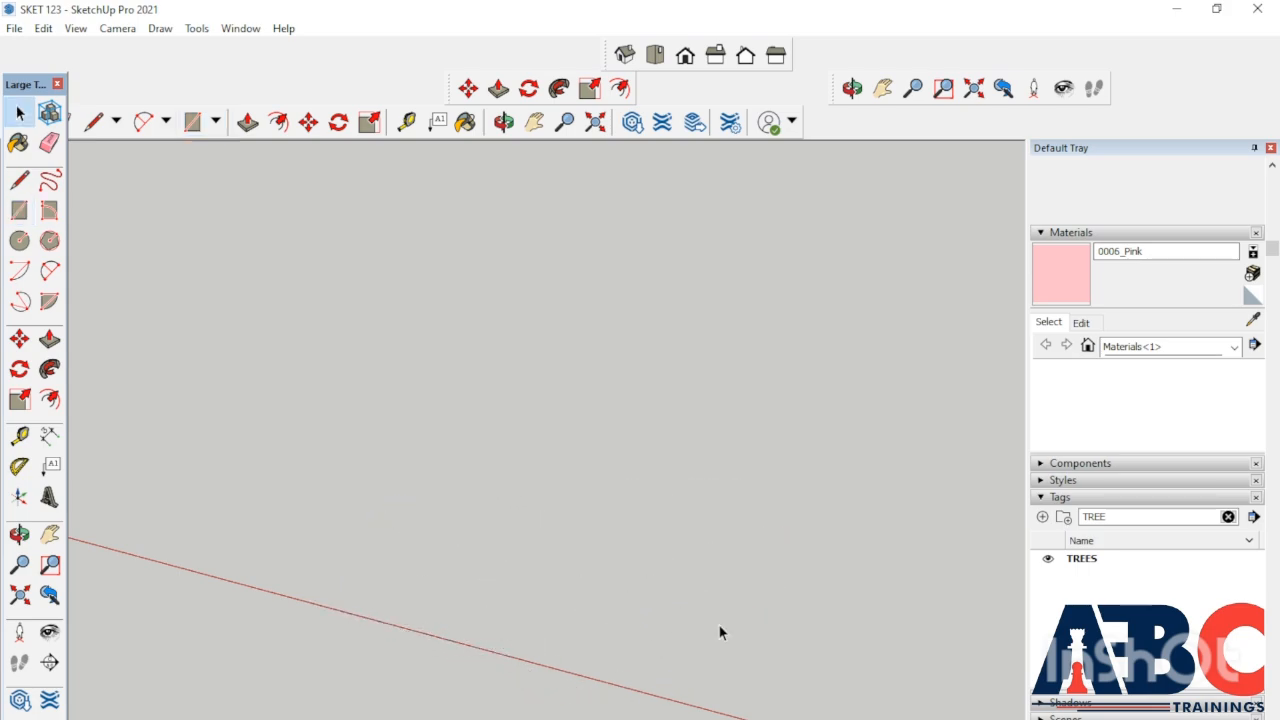
pyautogui.scroll(-5, 651, 622)
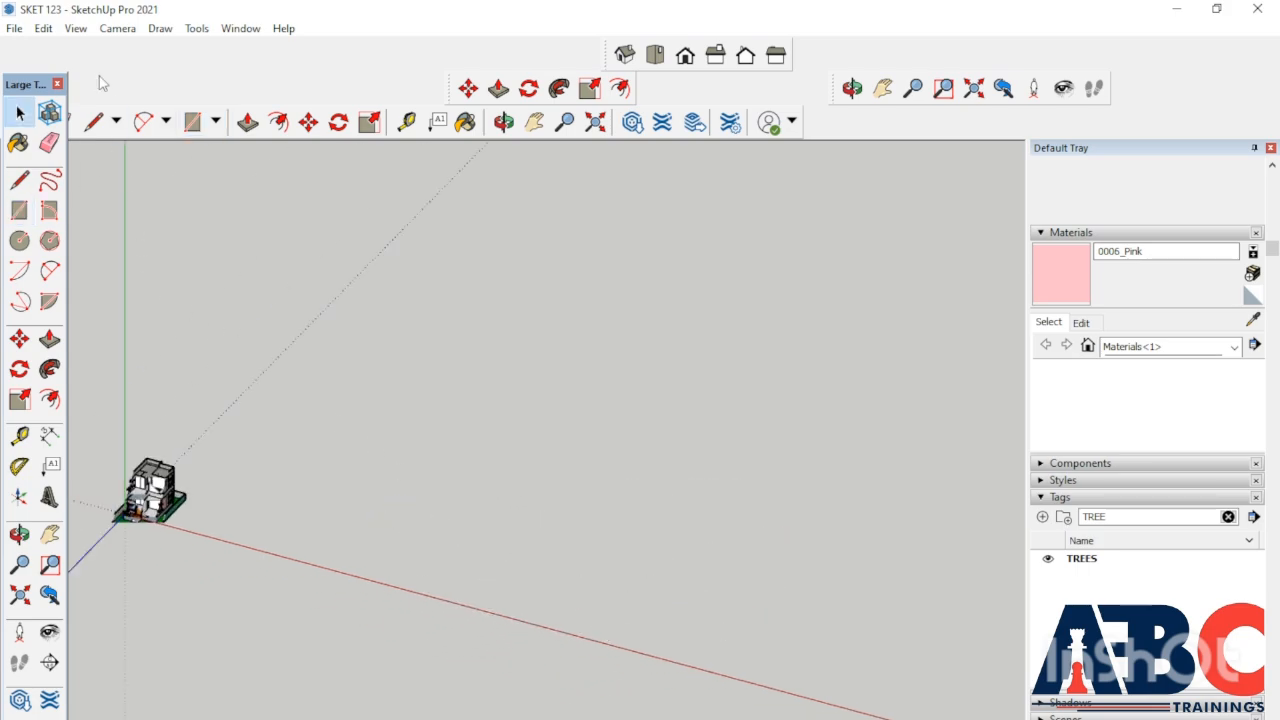
# Switch the camera projection to Perspective and view the complete house from the front and above.
pyautogui.click(76, 28)
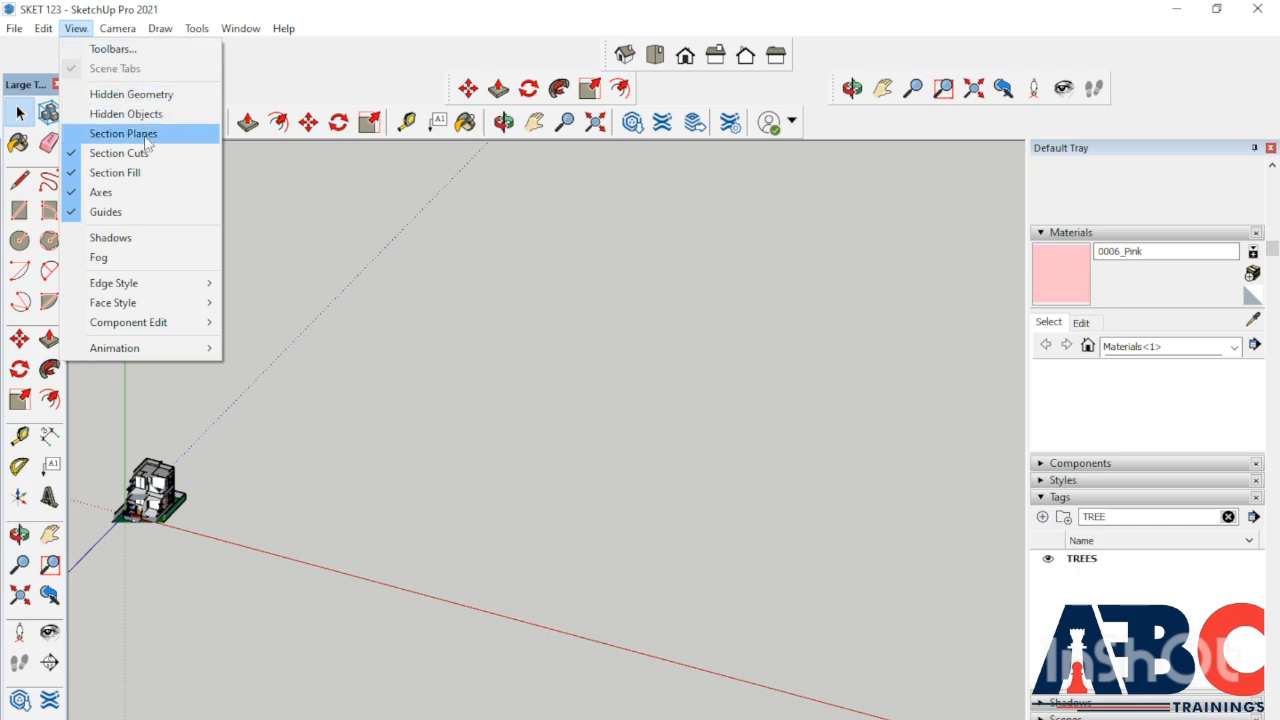
pyautogui.click(357, 248)
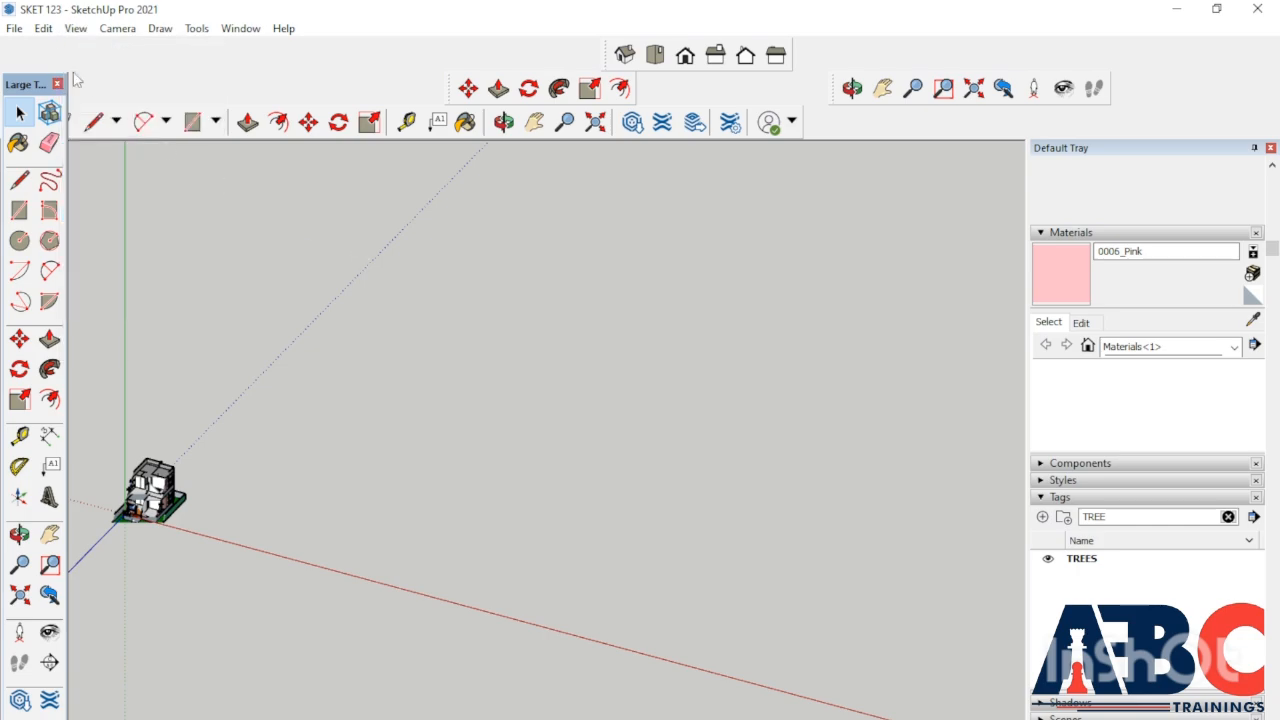
pyautogui.click(128, 29)
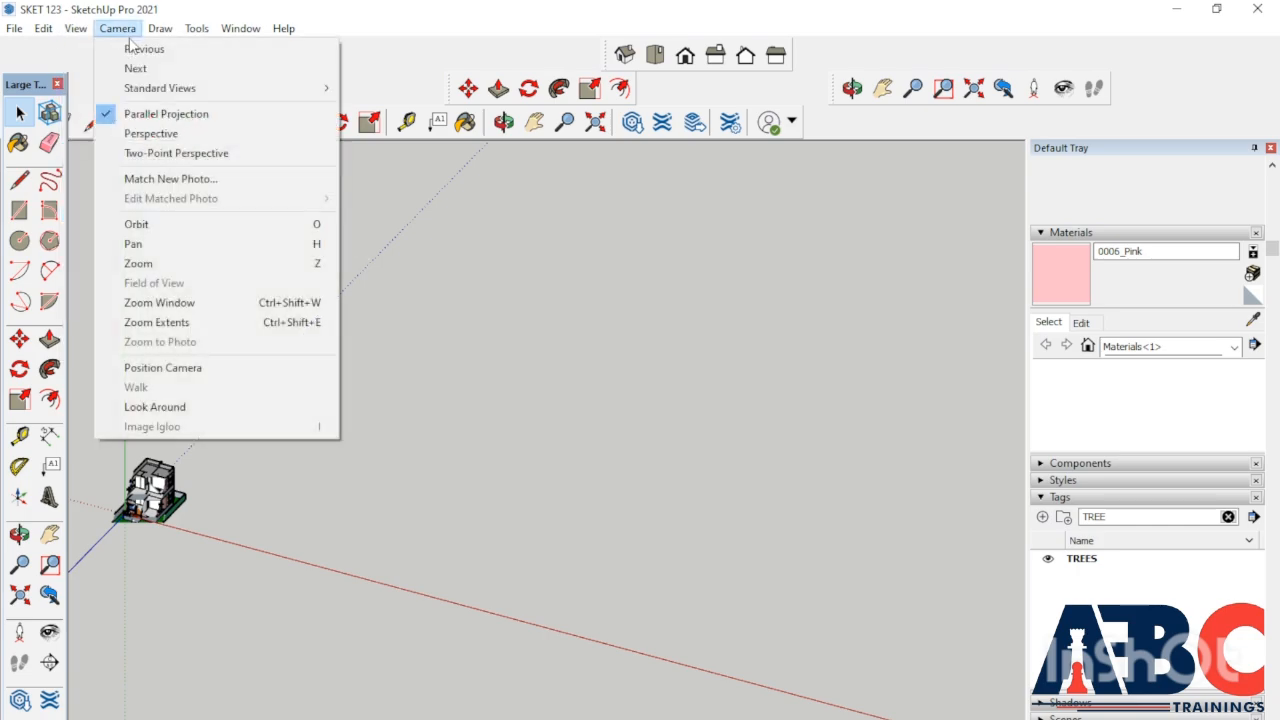
pyautogui.click(151, 134)
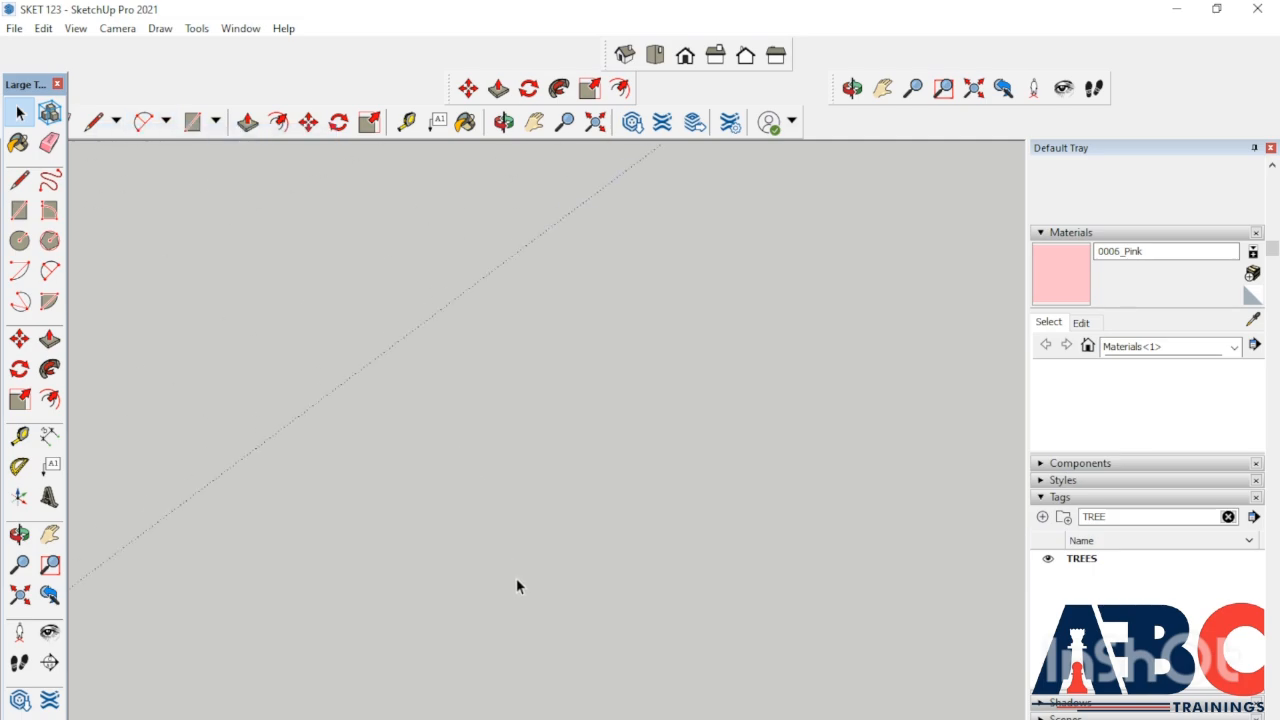
pyautogui.scroll(-3, 516, 578)
pyautogui.scroll(5, 237, 636)
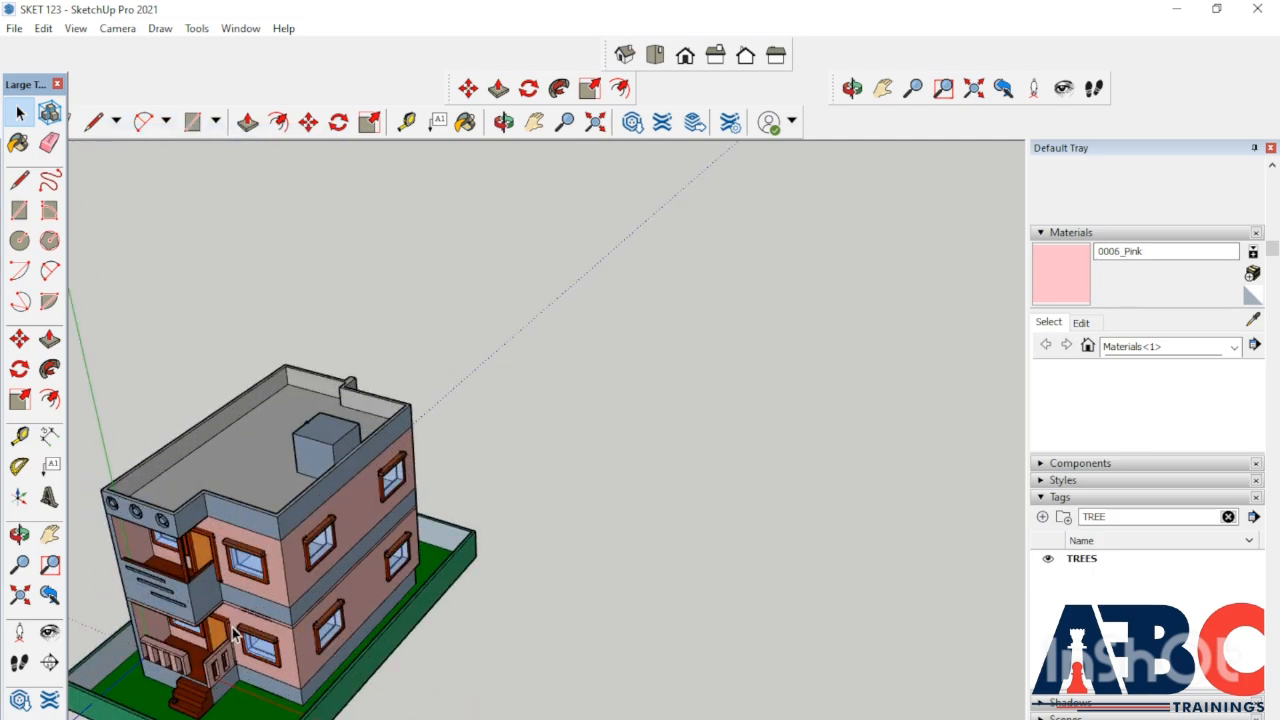
pyautogui.moveTo(255, 637); pyautogui.dragTo(503, 524, button='middle')
pyautogui.scroll(-3, 505, 530)
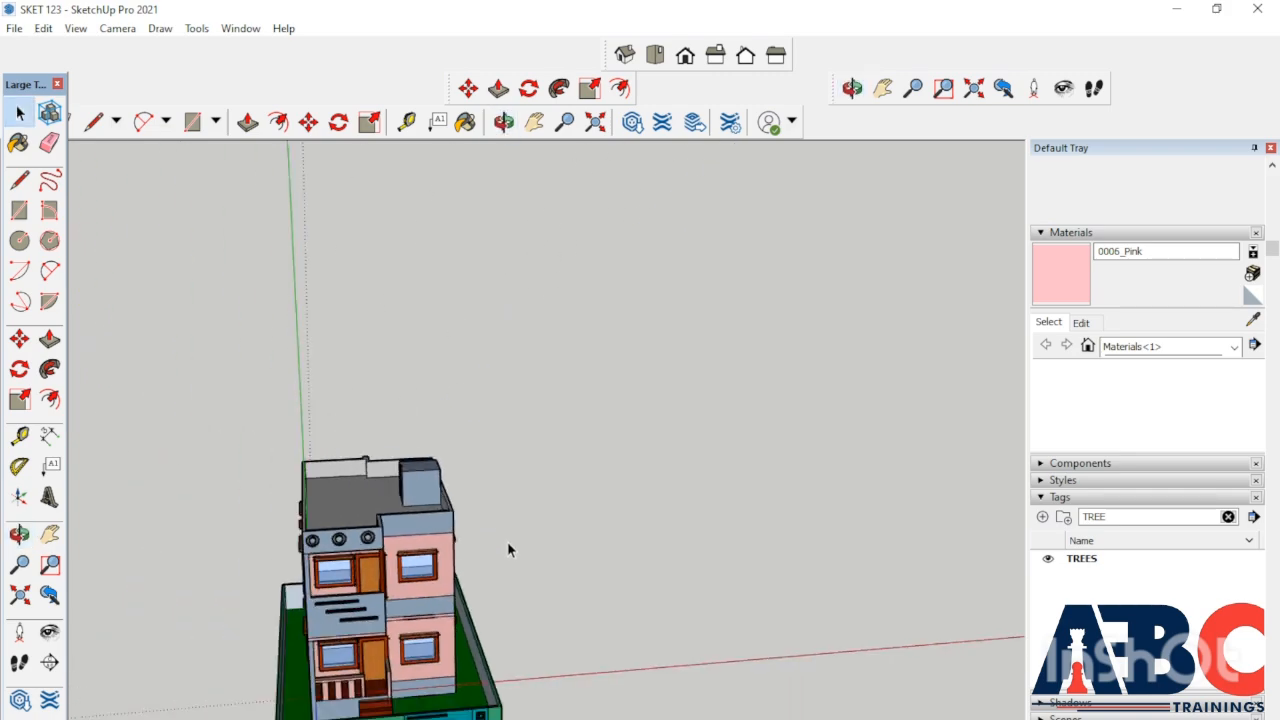
# Show the whole house in the standard Iso, Top, Front, Right, Back and Left views, one after another.
pyautogui.scroll(5, 278, 610)
pyautogui.moveTo(411, 610); pyautogui.dragTo(376, 707, button='middle')
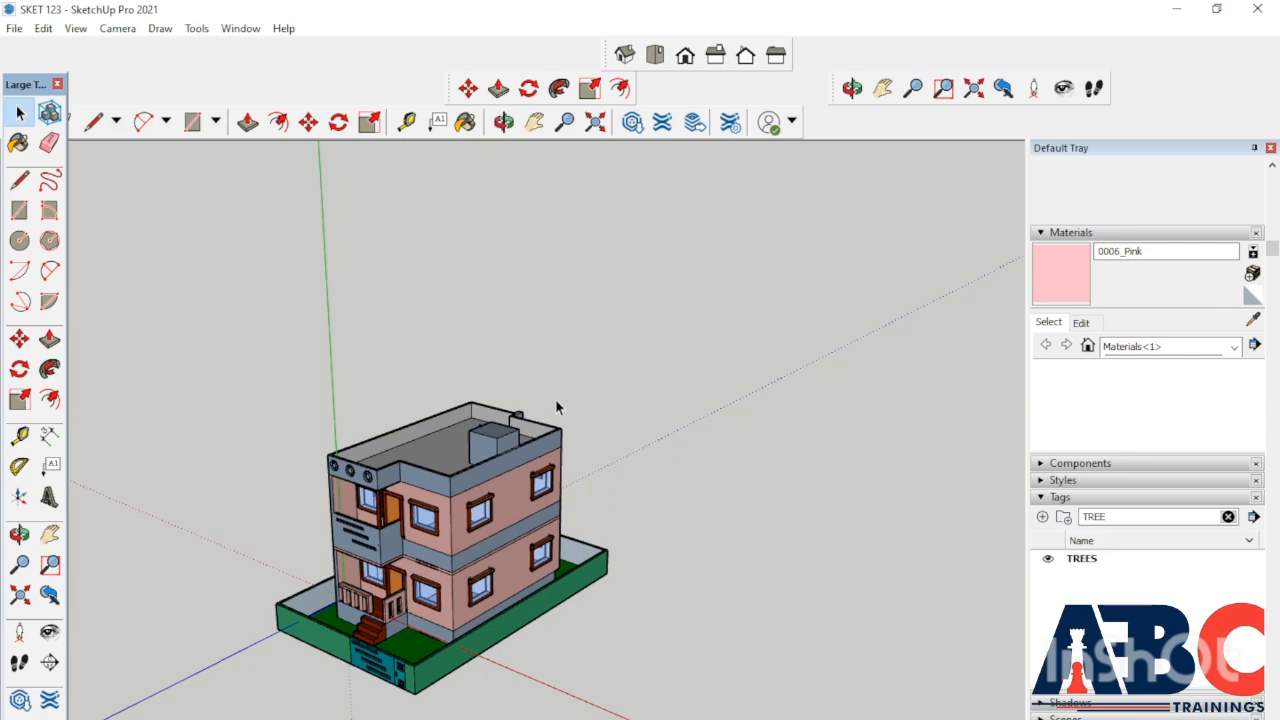
pyautogui.click(625, 55)
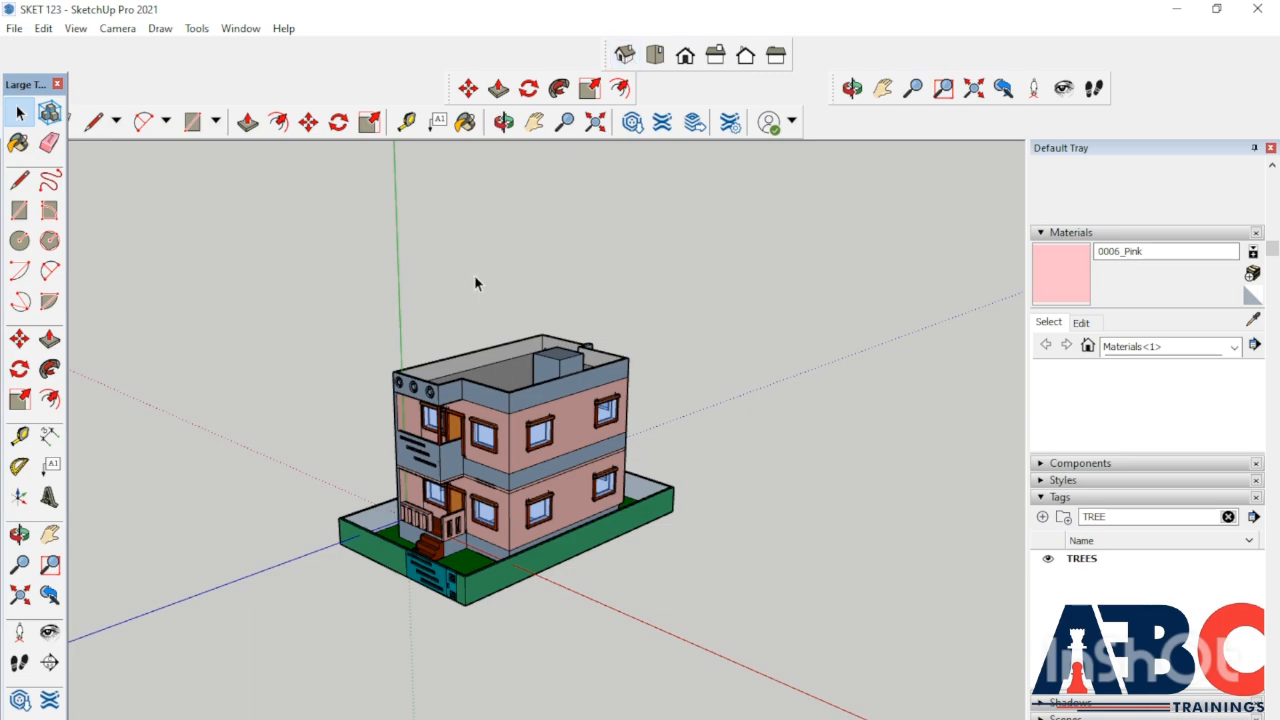
pyautogui.click(654, 56)
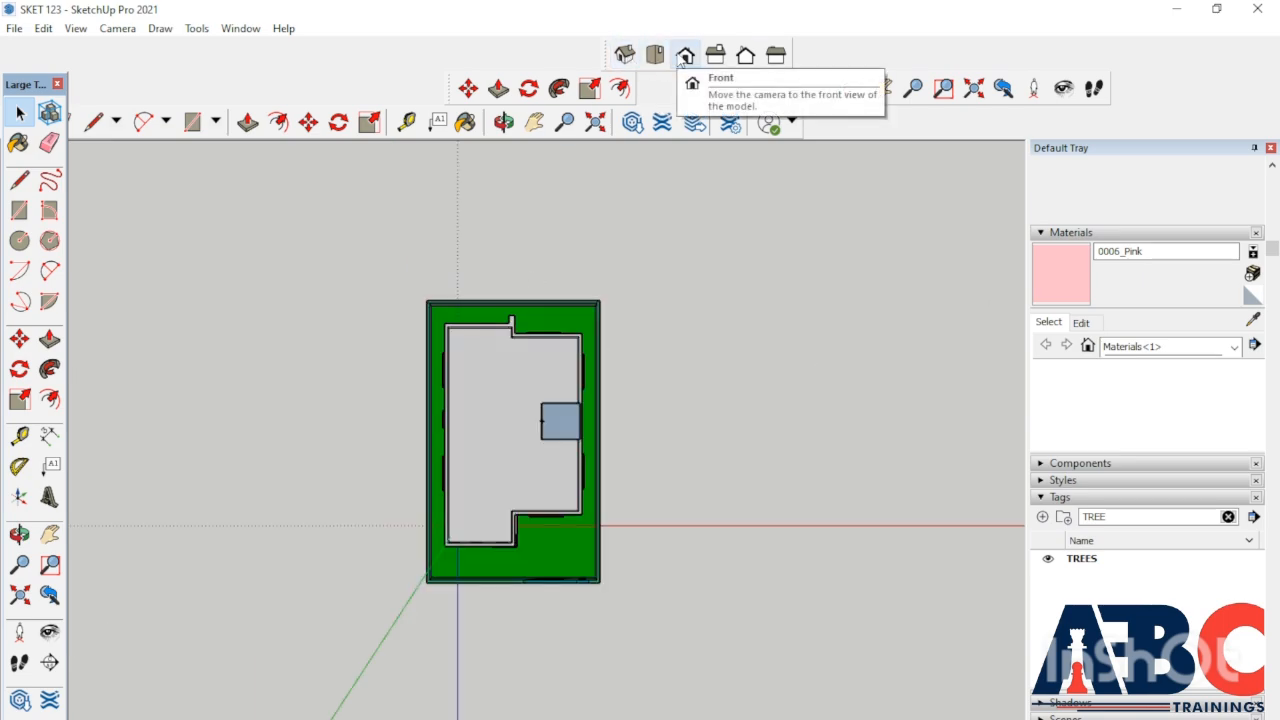
pyautogui.click(684, 56)
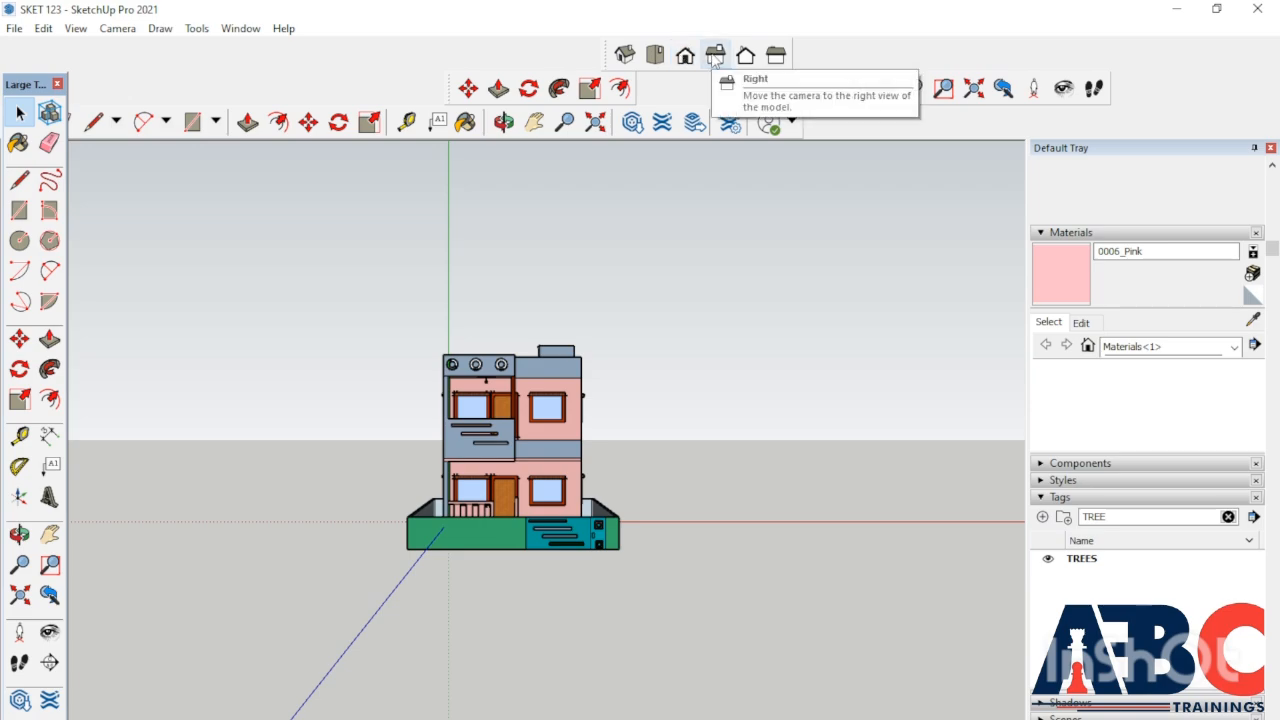
pyautogui.click(715, 56)
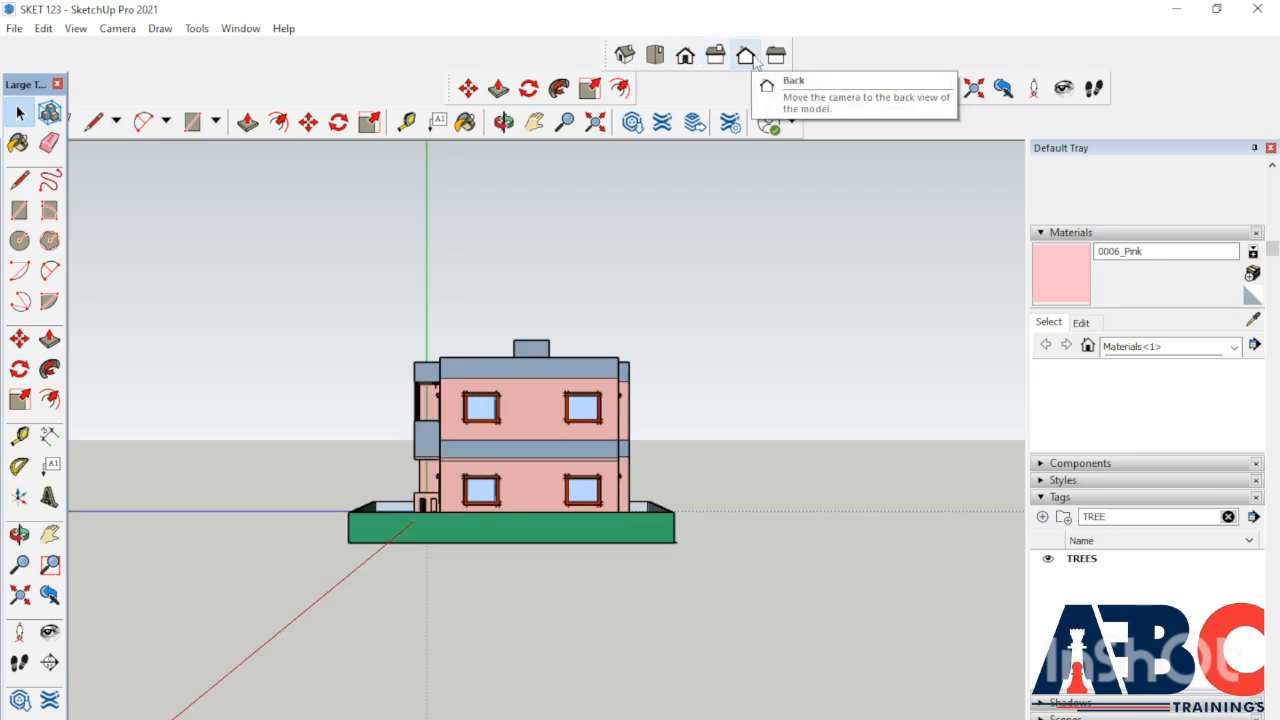
pyautogui.click(745, 56)
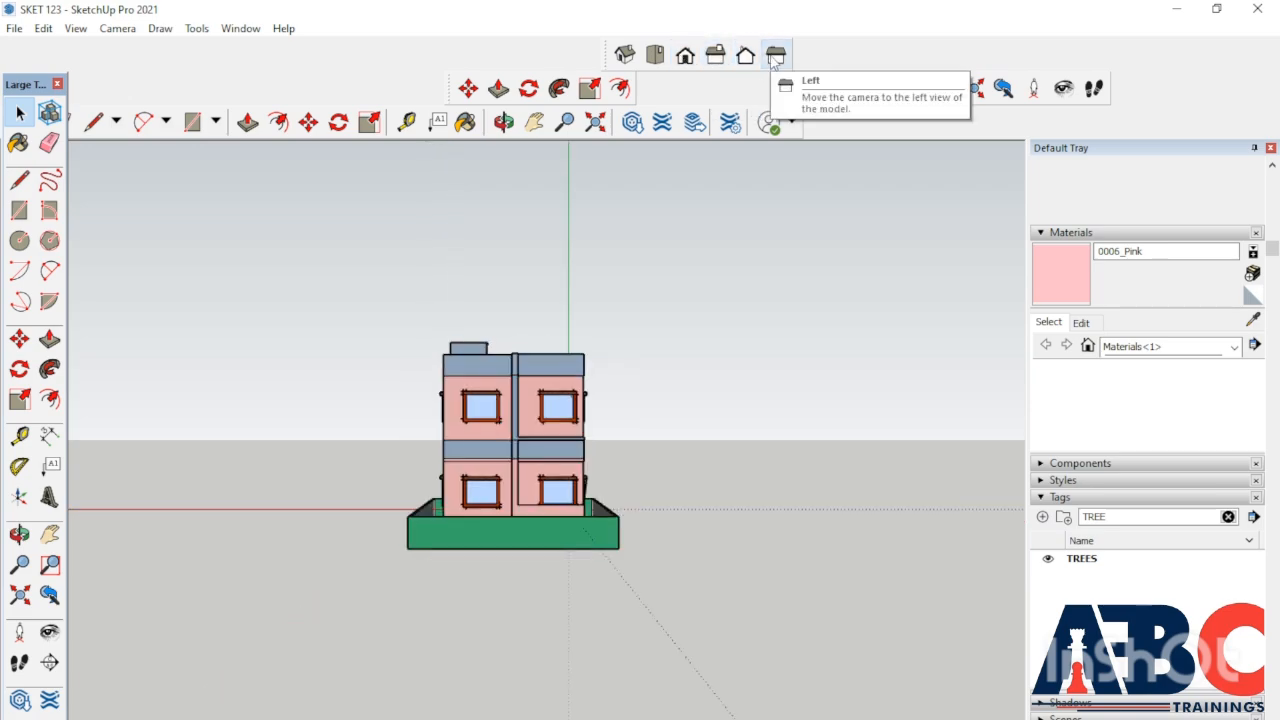
pyautogui.click(775, 58)
pyautogui.scroll(3, 436, 487)
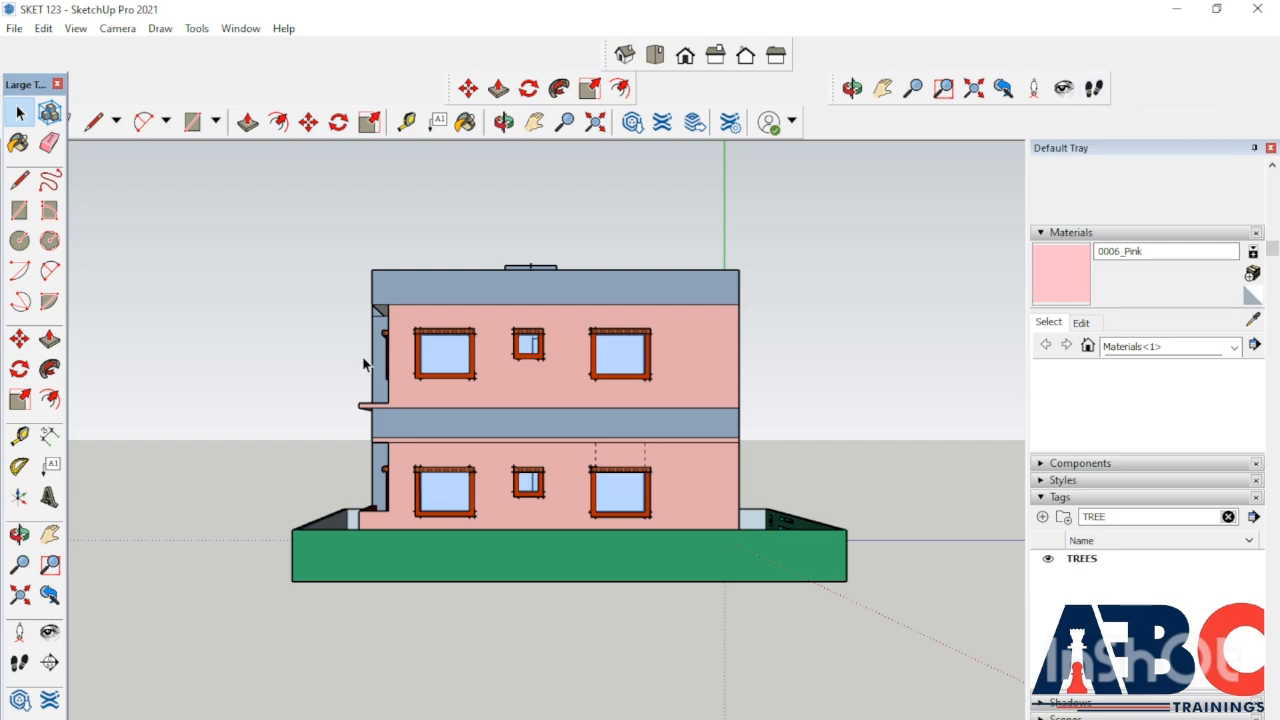
# Examine the house in perspective from the rear corner, the front entrance side and above the roof terrace.
pyautogui.moveTo(409, 409); pyautogui.dragTo(683, 578, button='middle')
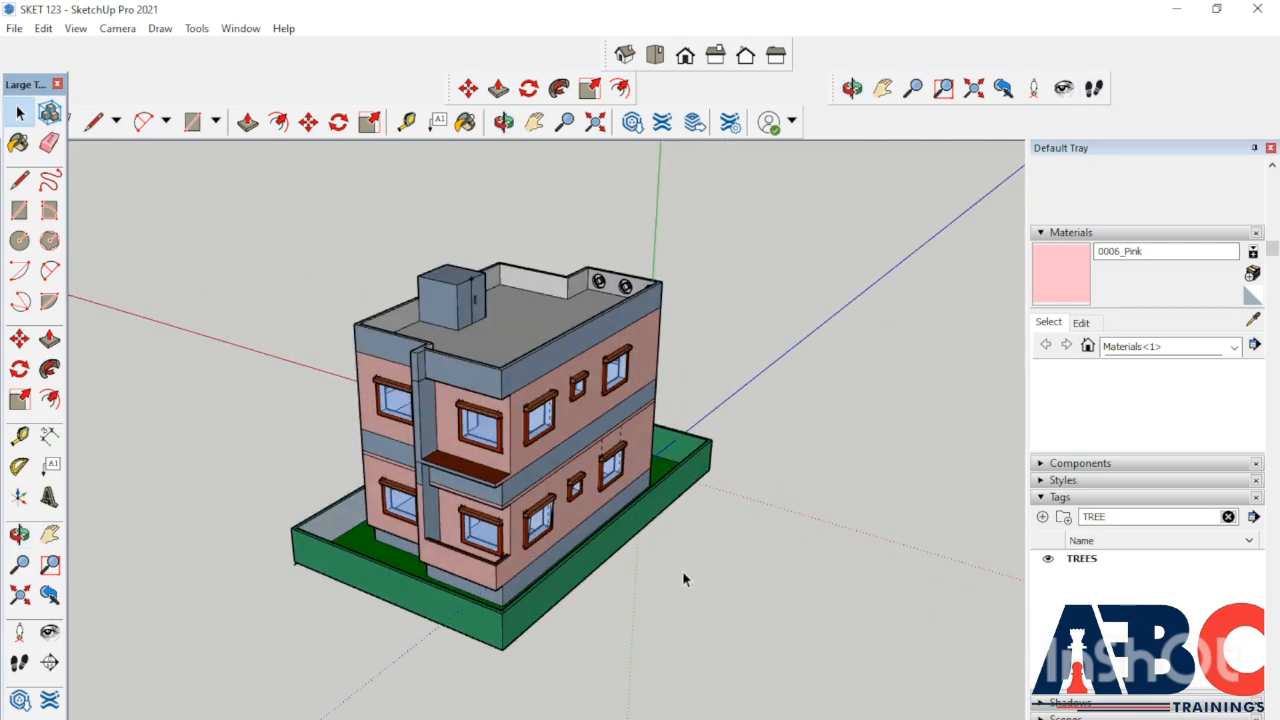
pyautogui.moveTo(514, 572); pyautogui.dragTo(789, 530, button='middle')
pyautogui.scroll(3, 465, 535)
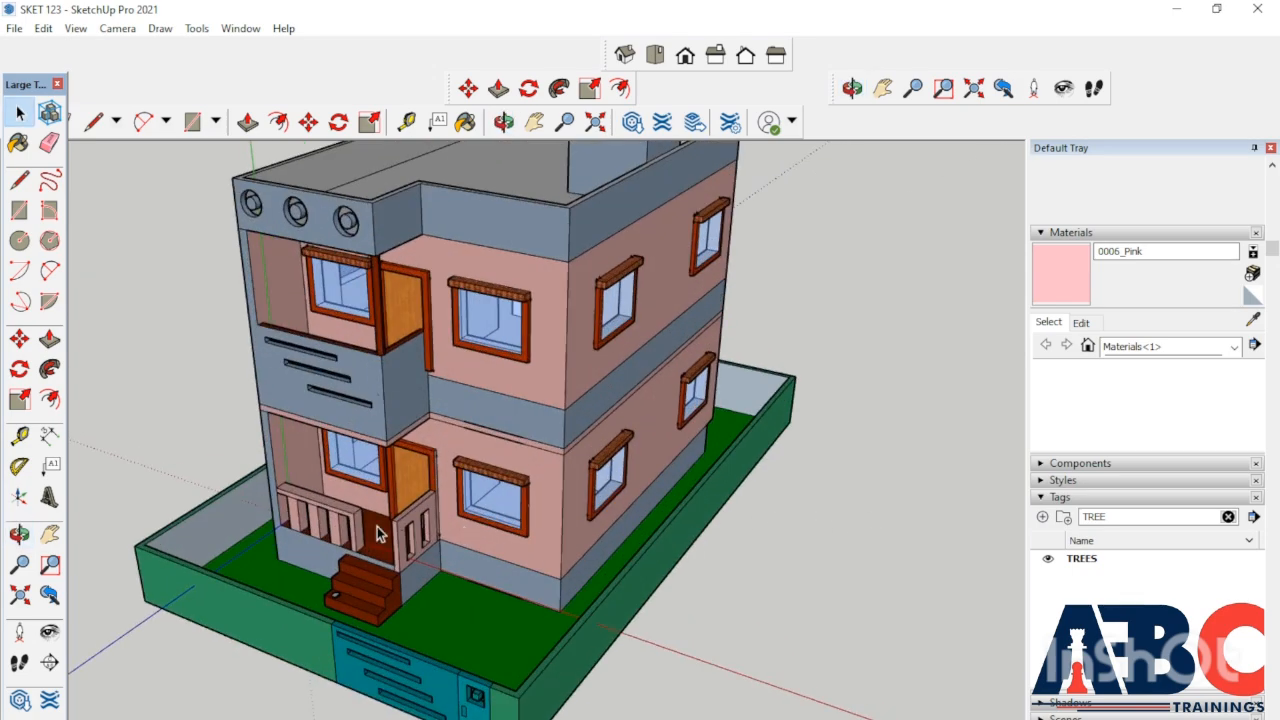
pyautogui.moveTo(465, 535); pyautogui.dragTo(465, 480, button='middle')
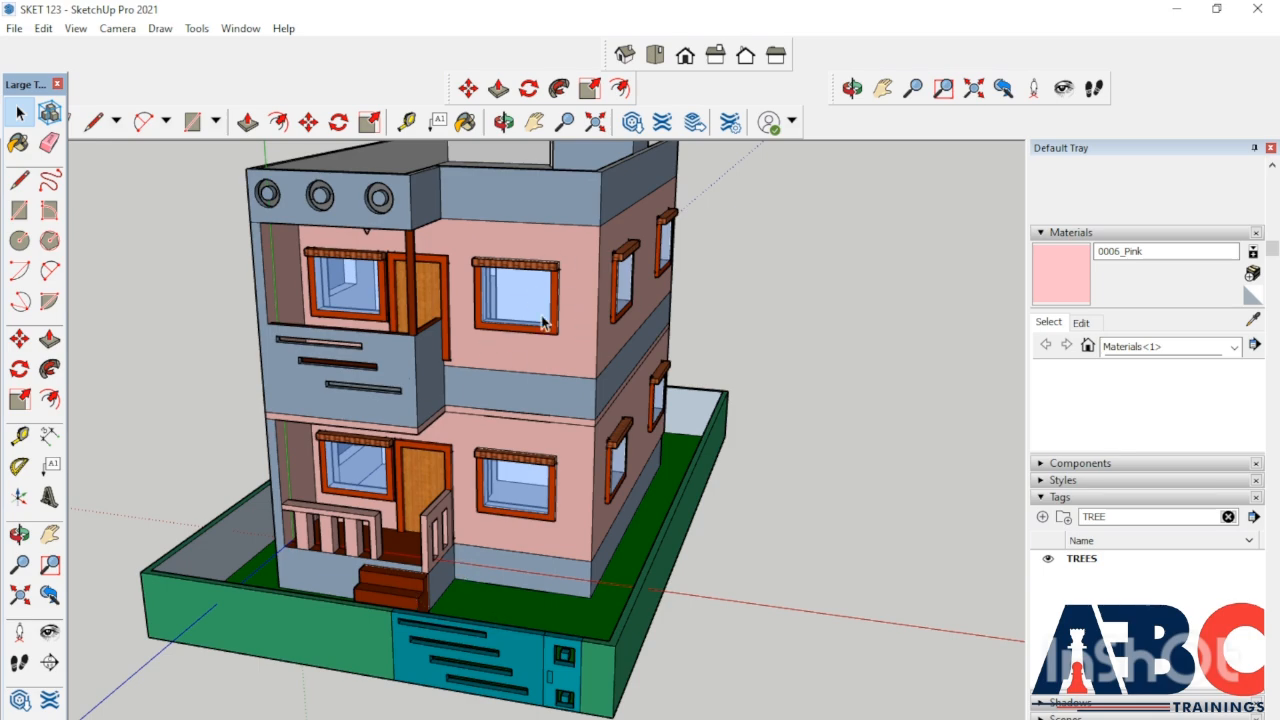
pyautogui.moveTo(552, 492); pyautogui.dragTo(573, 570, button='middle')
pyautogui.scroll(-3, 560, 550)
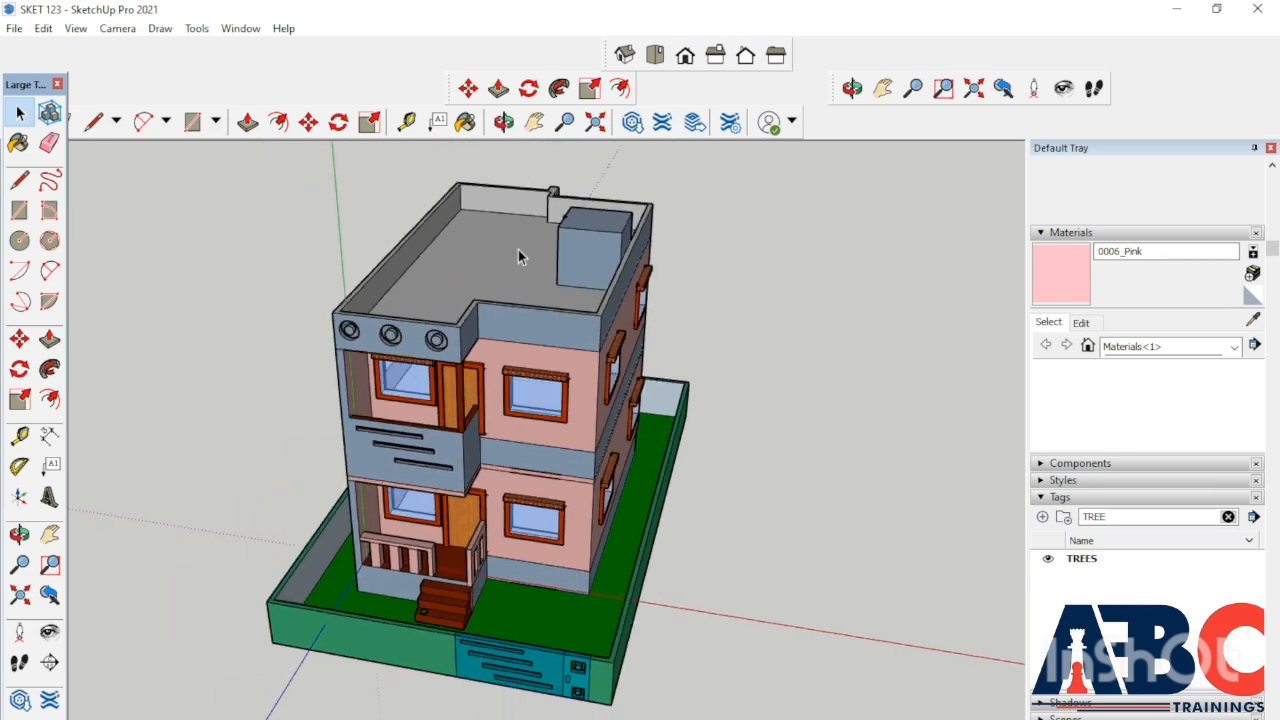
pyautogui.moveTo(518, 257); pyautogui.dragTo(545, 287, button='middle')
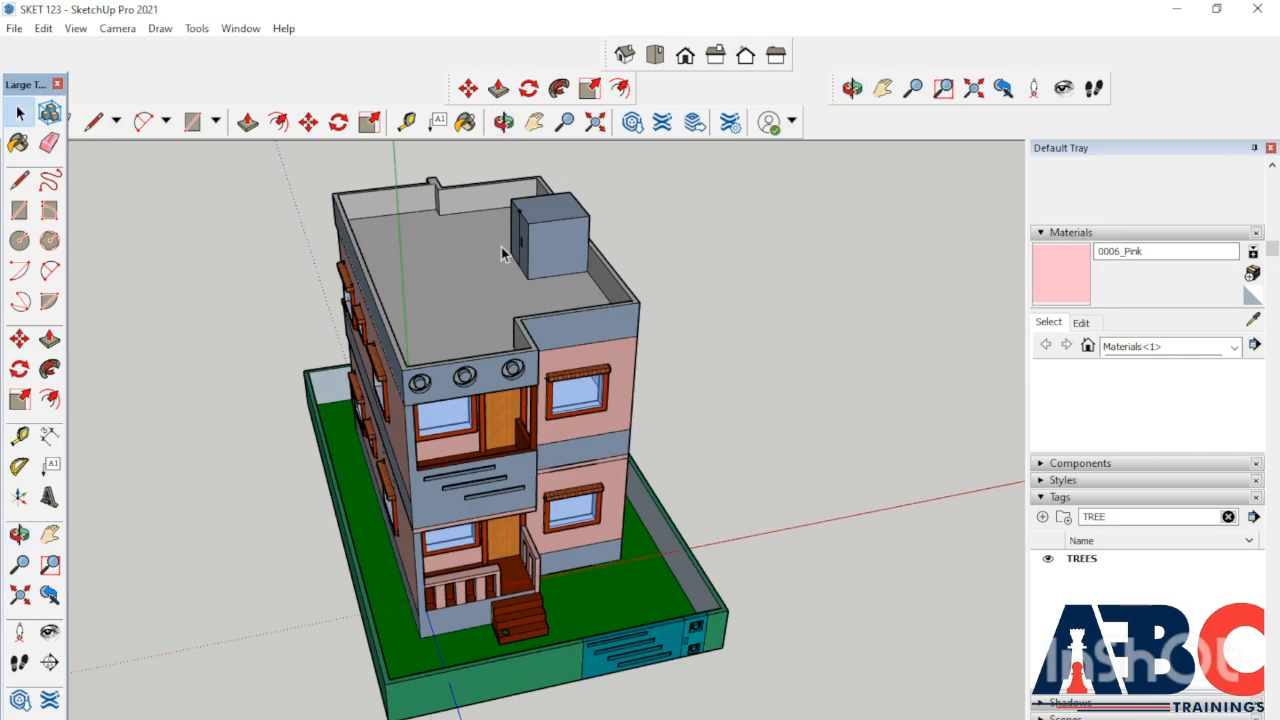
pyautogui.moveTo(501, 247); pyautogui.dragTo(651, 234, button='middle')
pyautogui.scroll(3, 461, 253)
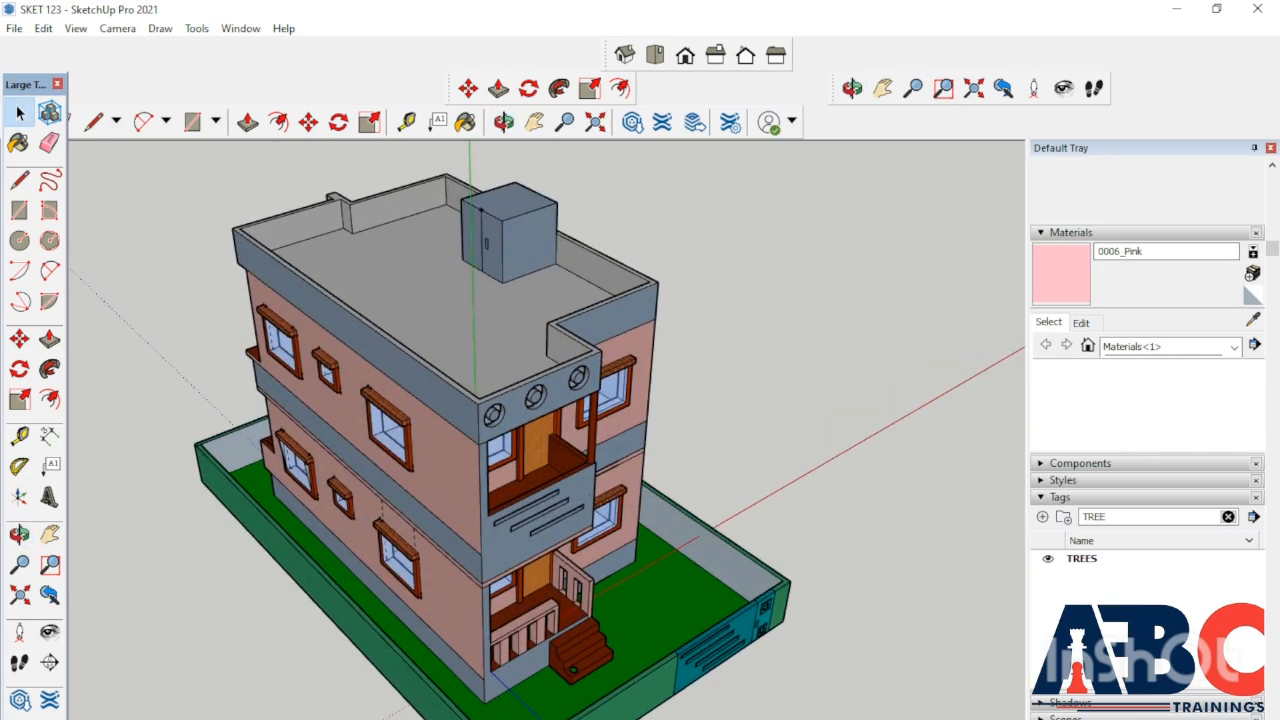
pyautogui.scroll(-1, 582, 626)
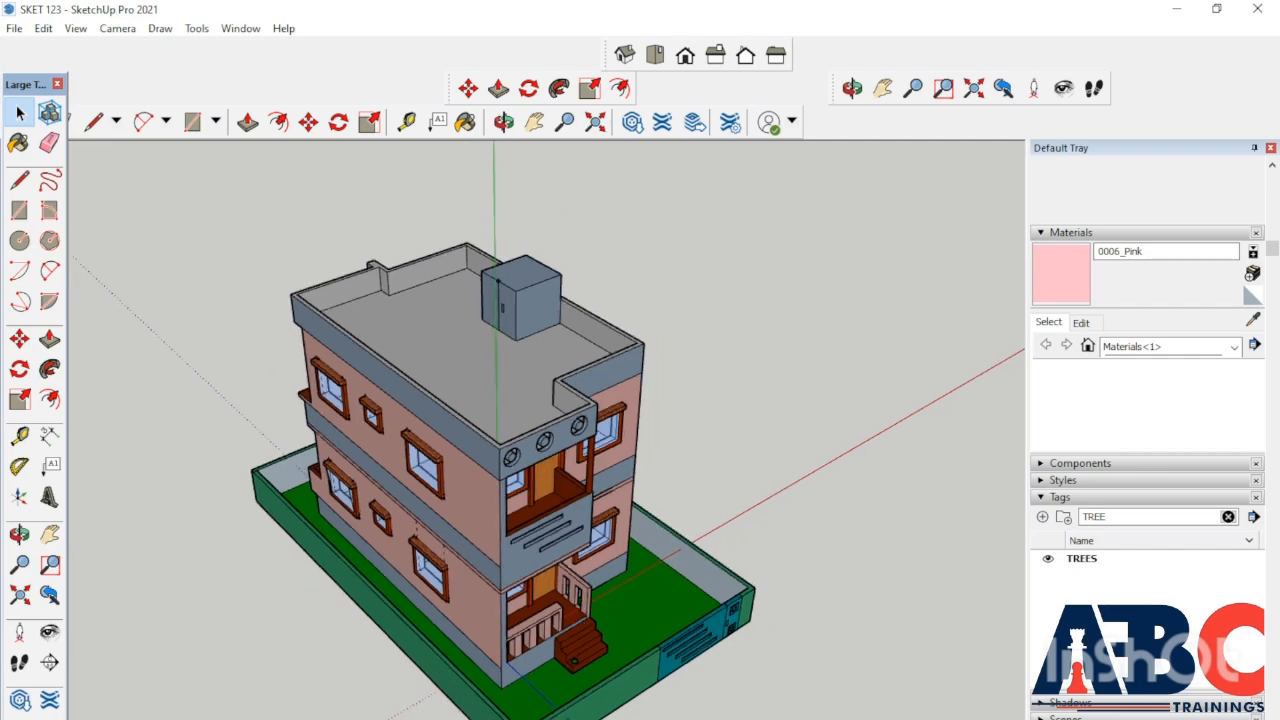